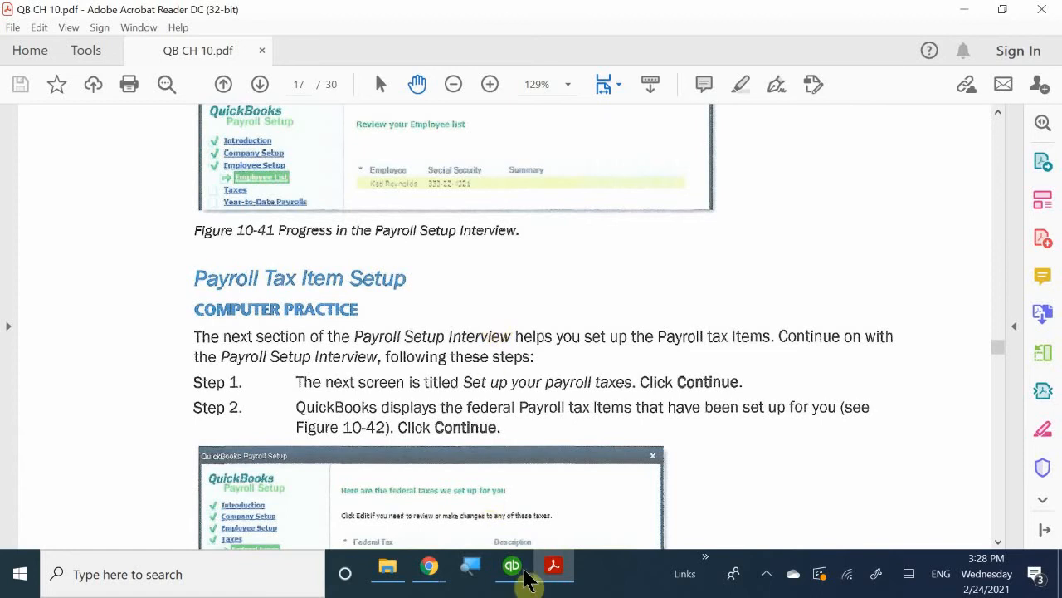
Step: Switch to QuickBooks and continue from the payroll taxes introduction to the federal taxes list
mouse_move(508, 563)
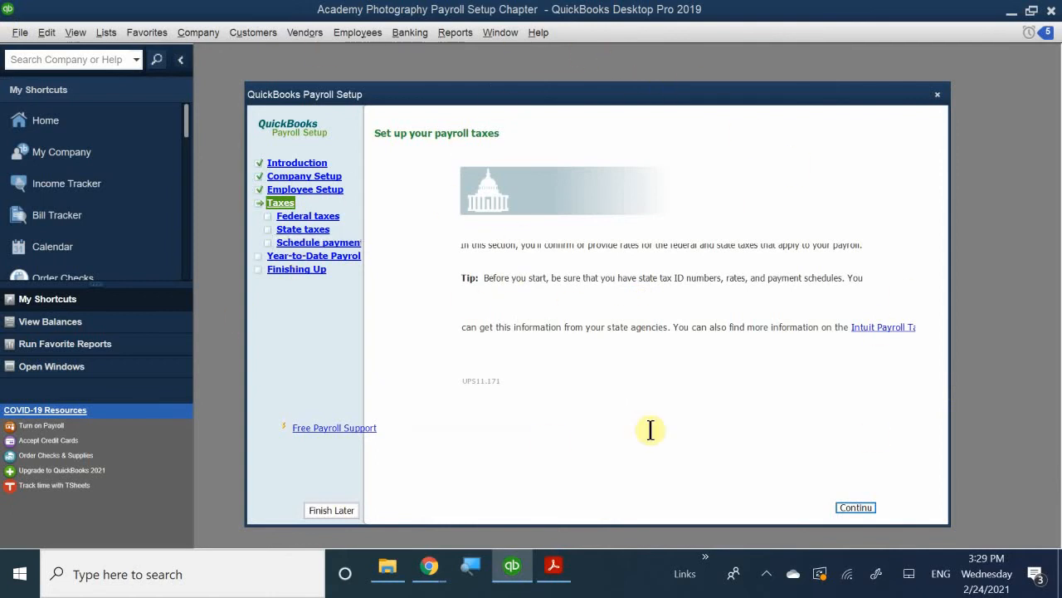
click(849, 506)
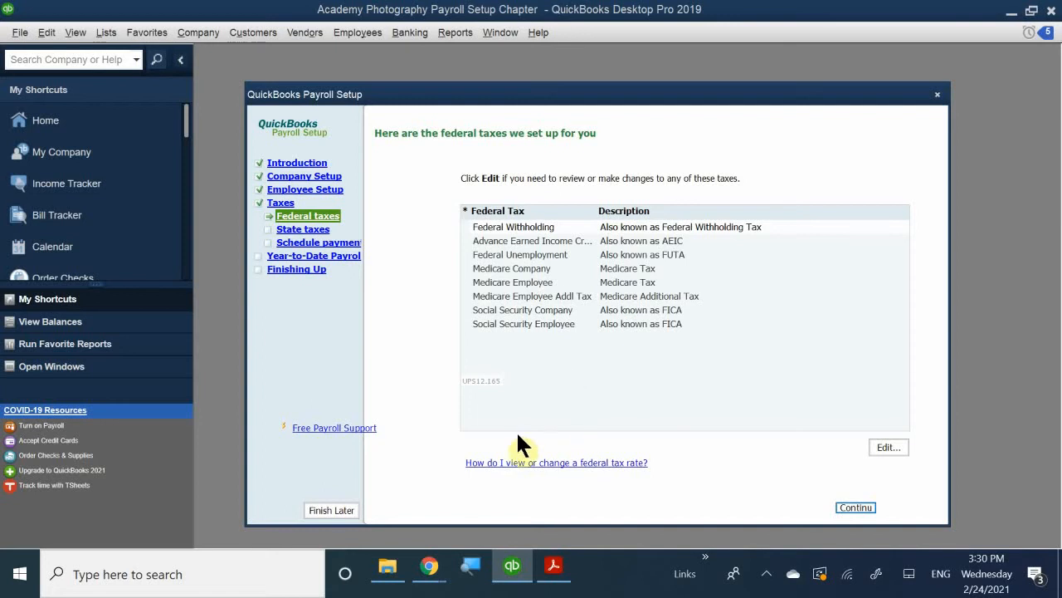
Step: Consult the federal payroll tax item instructions for Steps 1 and 2 in QB CH 10.pdf, then return to QuickBooks
click(553, 571)
scroll(468, 378, down, 5)
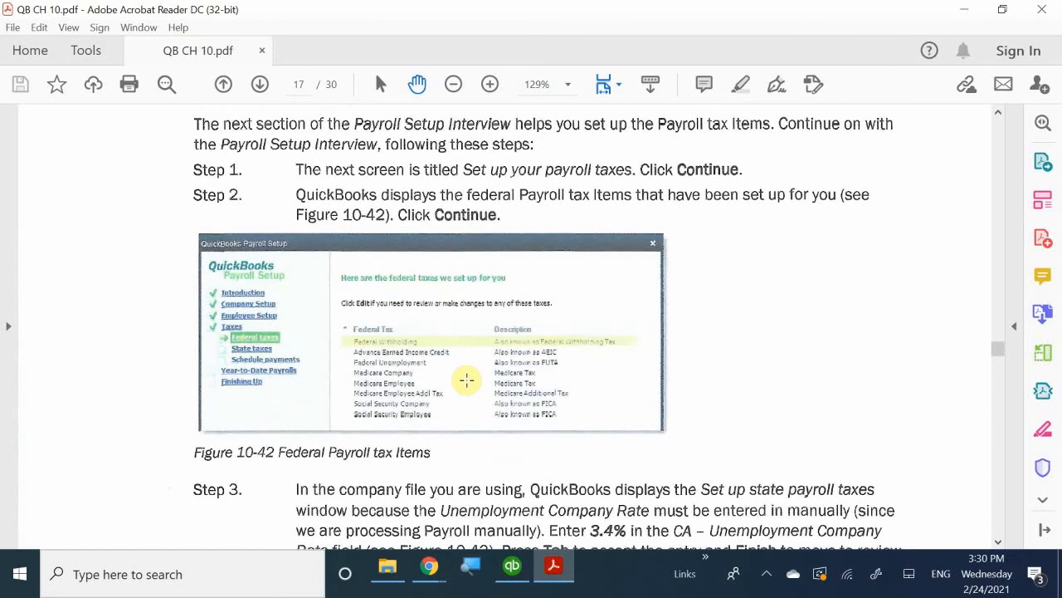
click(554, 570)
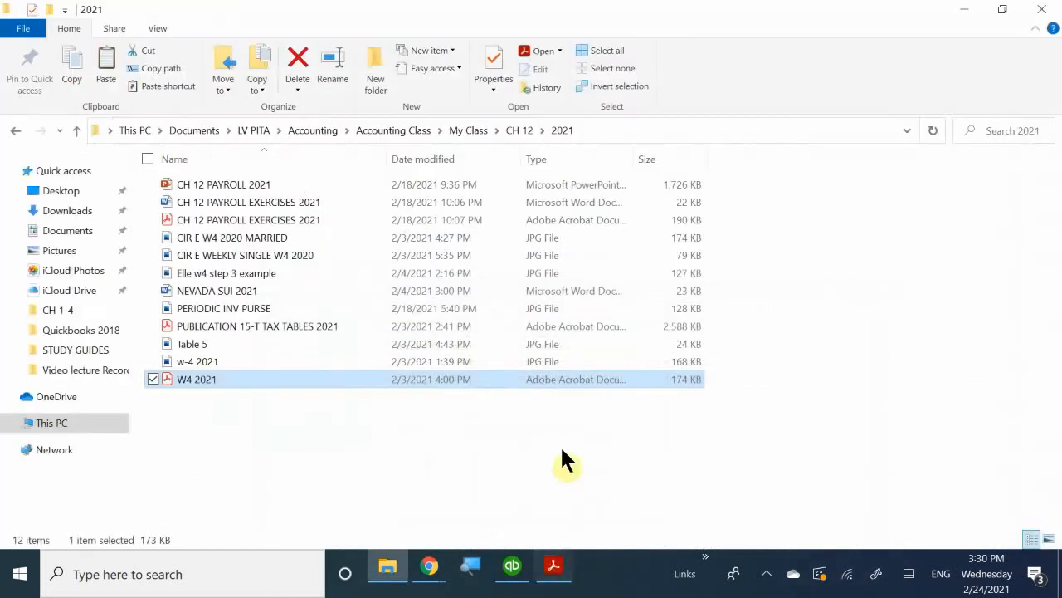
click(511, 566)
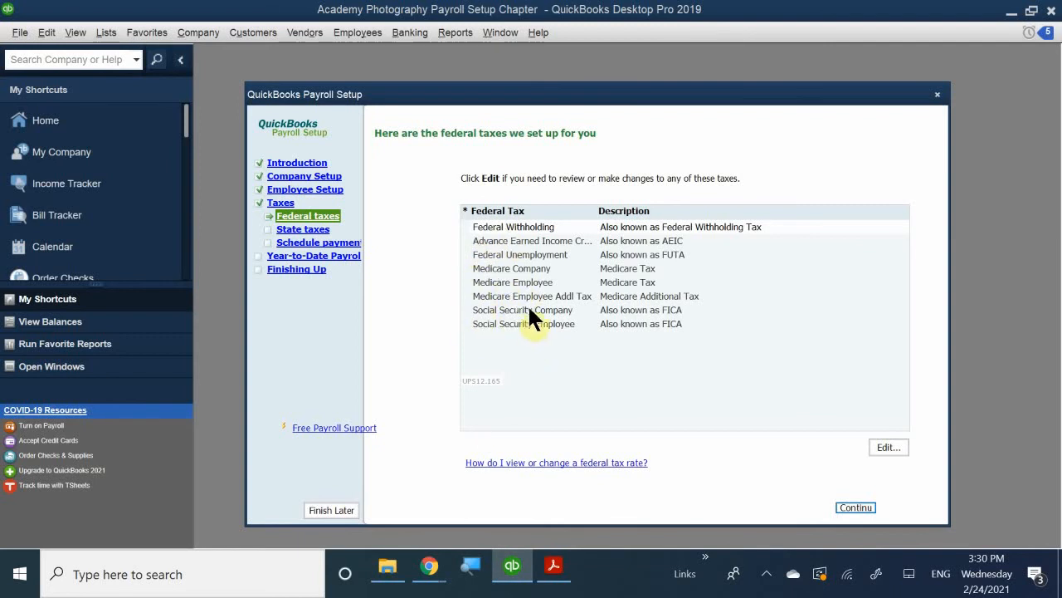
Step: Open the Federal Withholding tax item for editing, review its status and liability account, and finish without changes
click(499, 226)
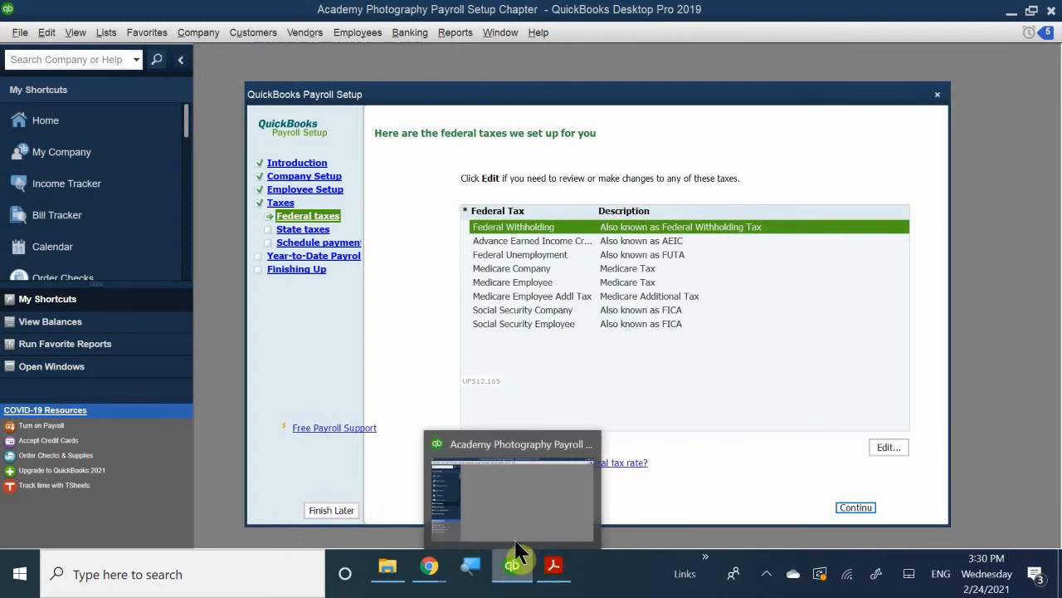
mouse_move(554, 579)
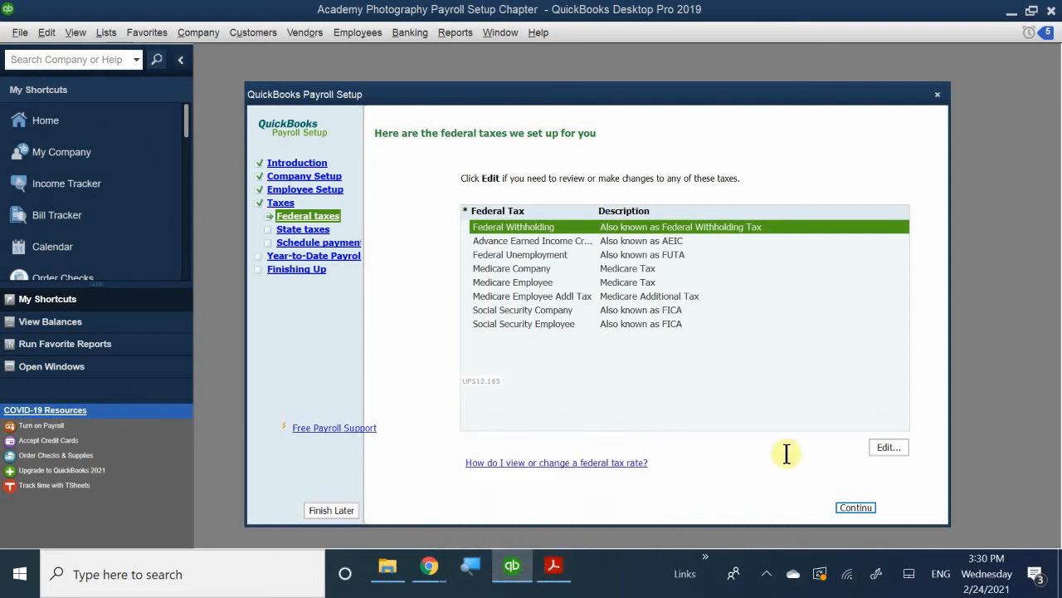
click(886, 449)
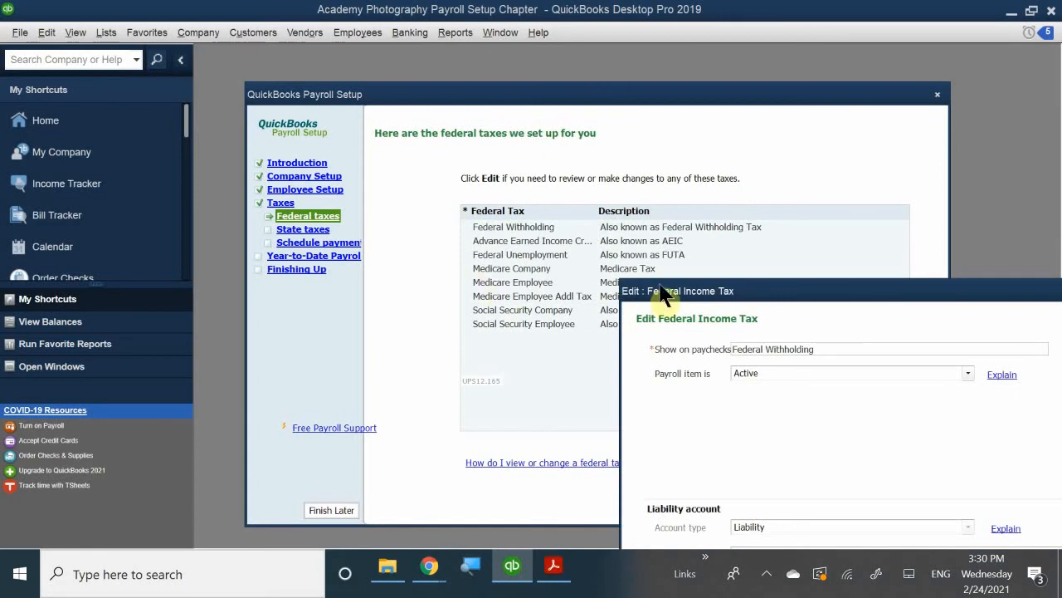
drag(661, 298, 413, 140)
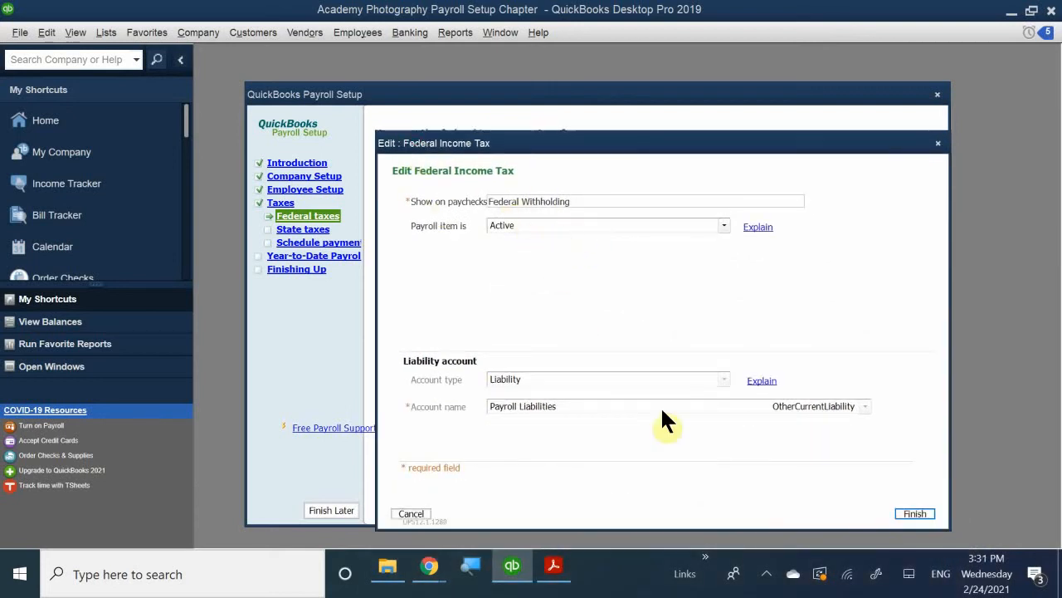
click(906, 510)
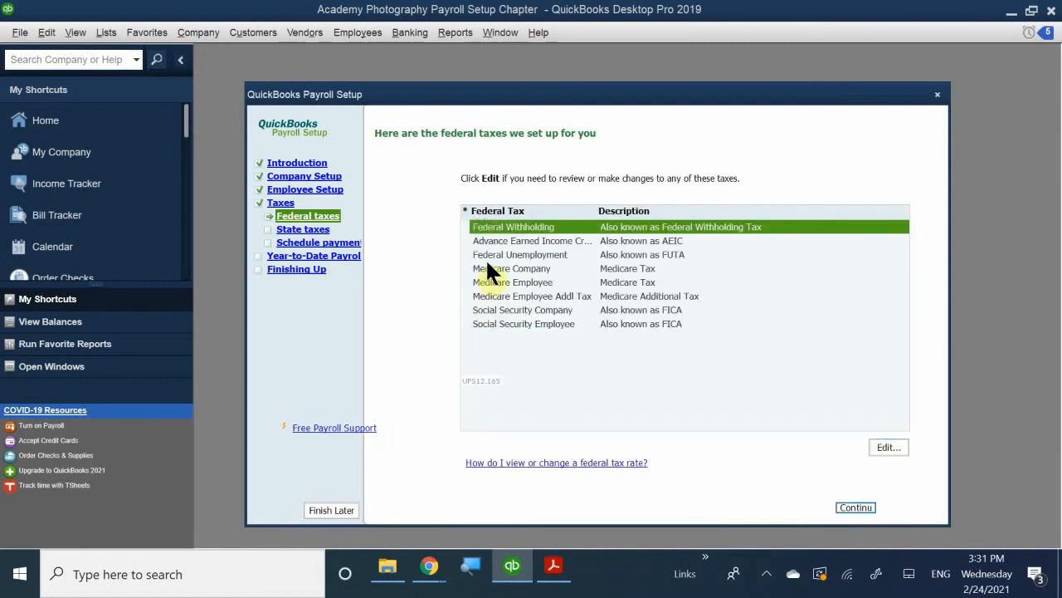
Step: Read the state payroll tax instructions and Figure 10-43 in QB CH 10.pdf, then return to QuickBooks
click(552, 569)
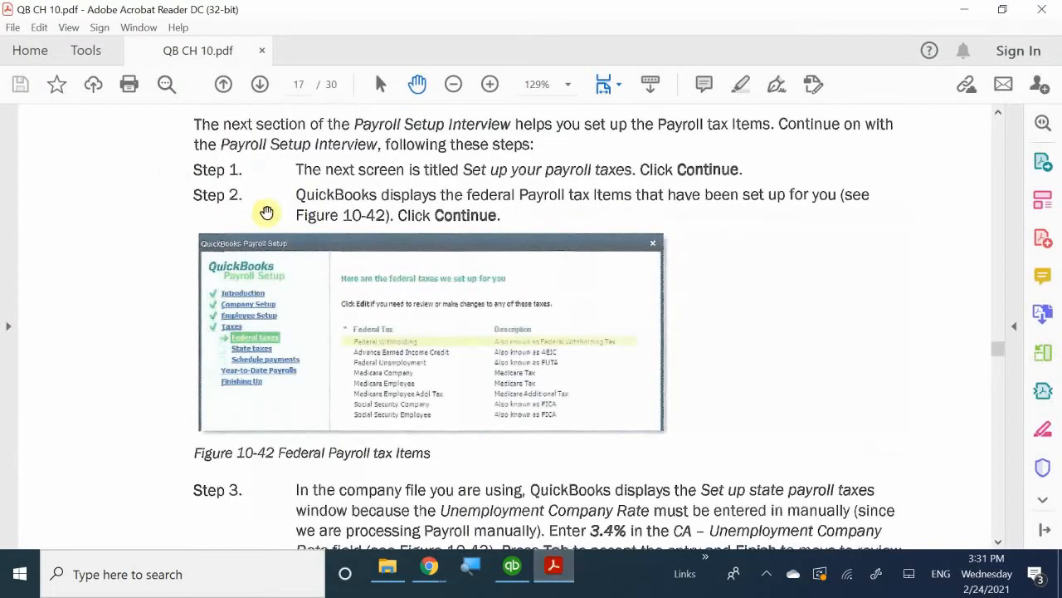
scroll(312, 200, down, 1)
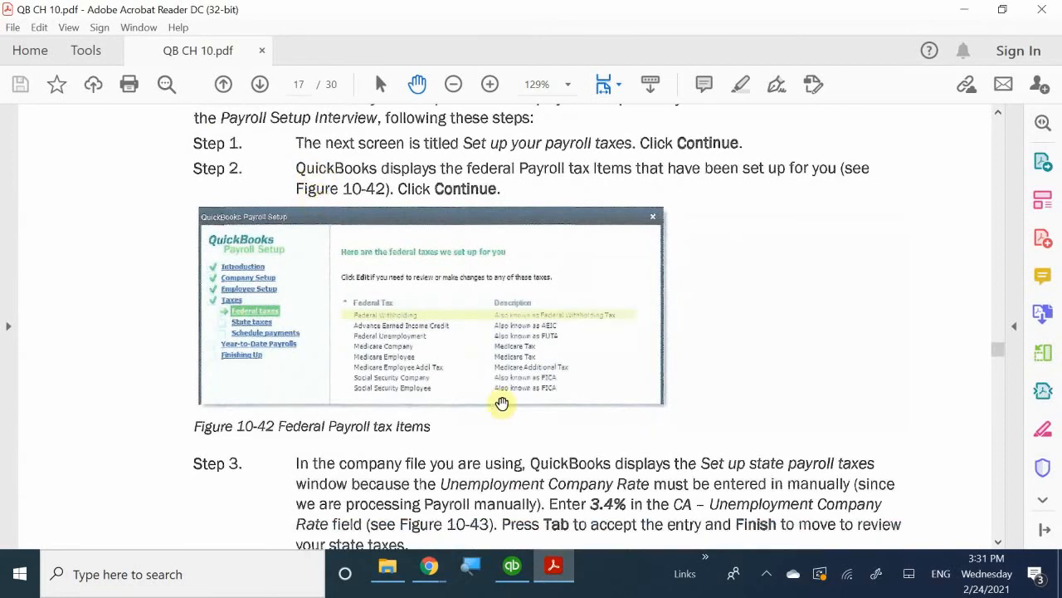
scroll(230, 299, down, 5)
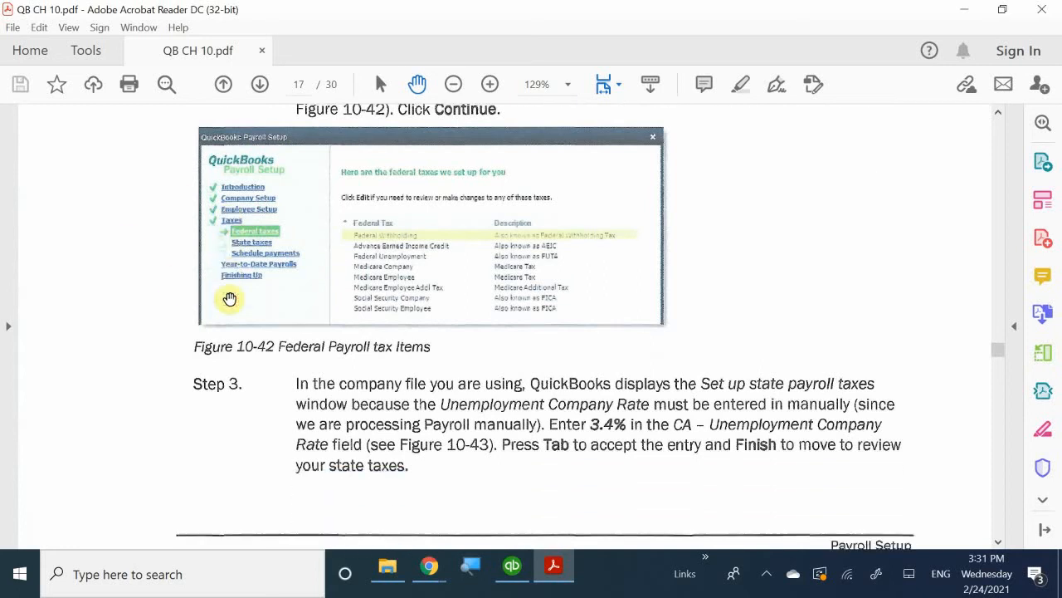
scroll(218, 280, down, 7)
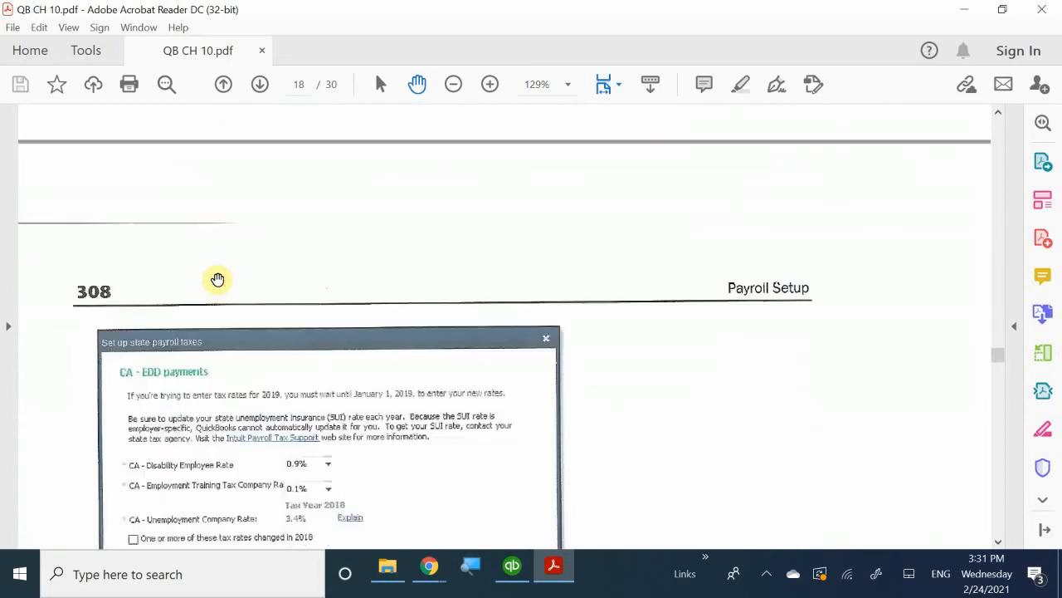
scroll(217, 280, up, 2)
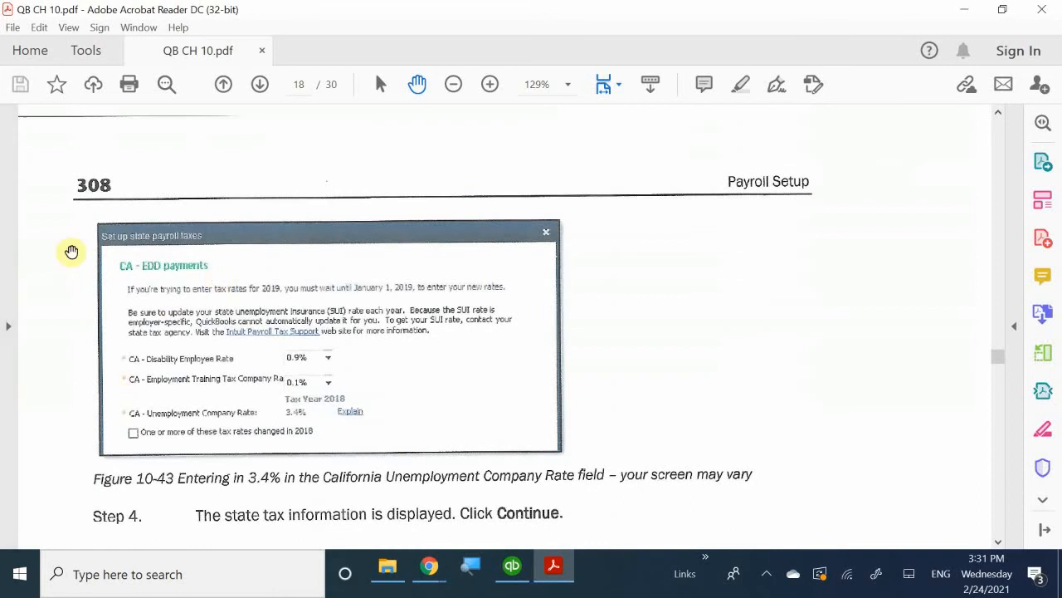
click(558, 581)
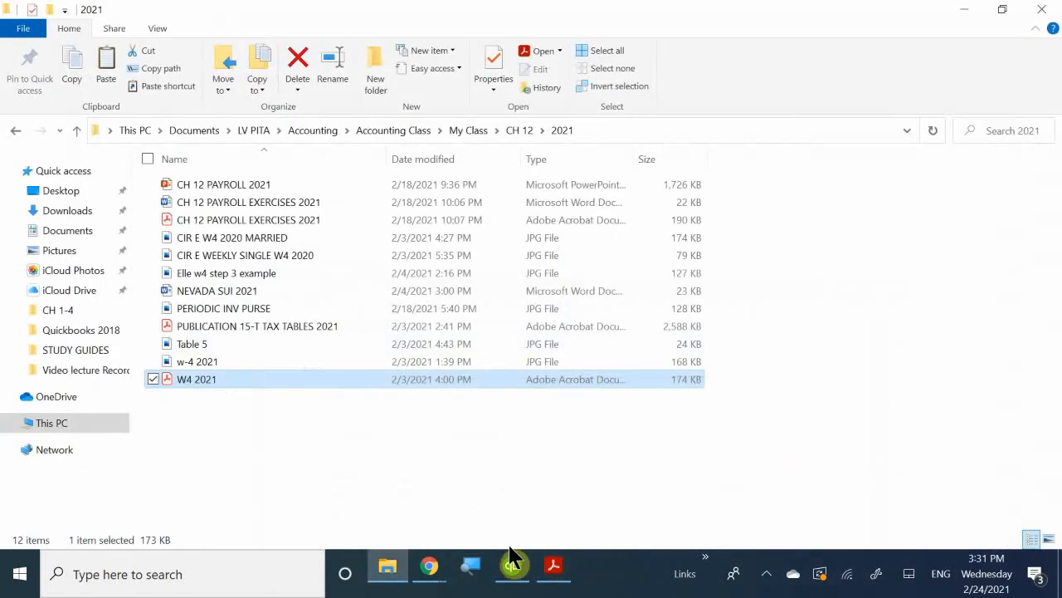
click(510, 572)
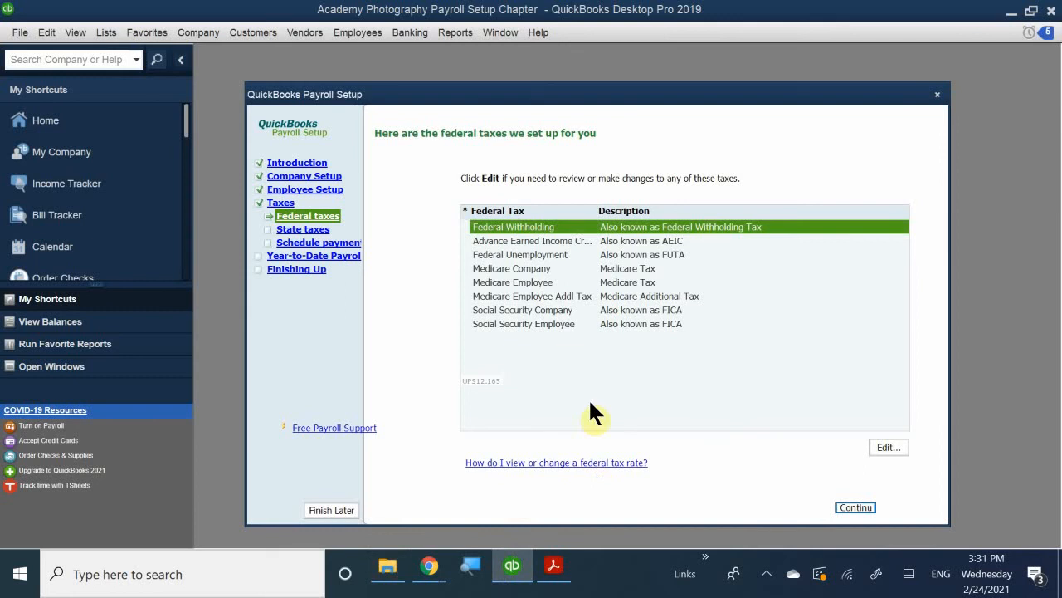
Step: Open the Federal Unemployment tax item for editing and reposition its window so the account fields can be read
click(510, 255)
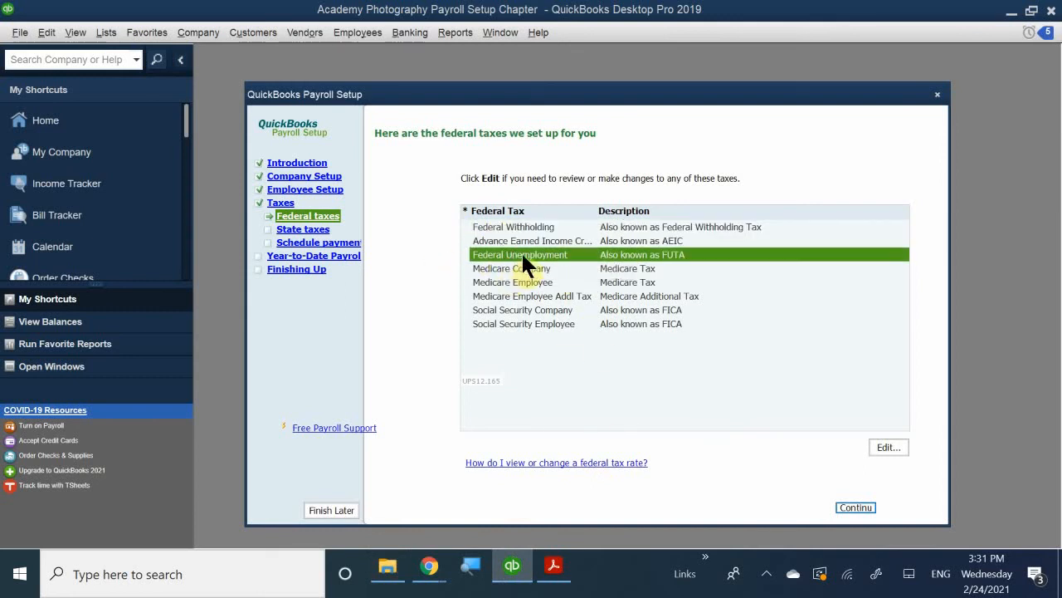
double_click(525, 254)
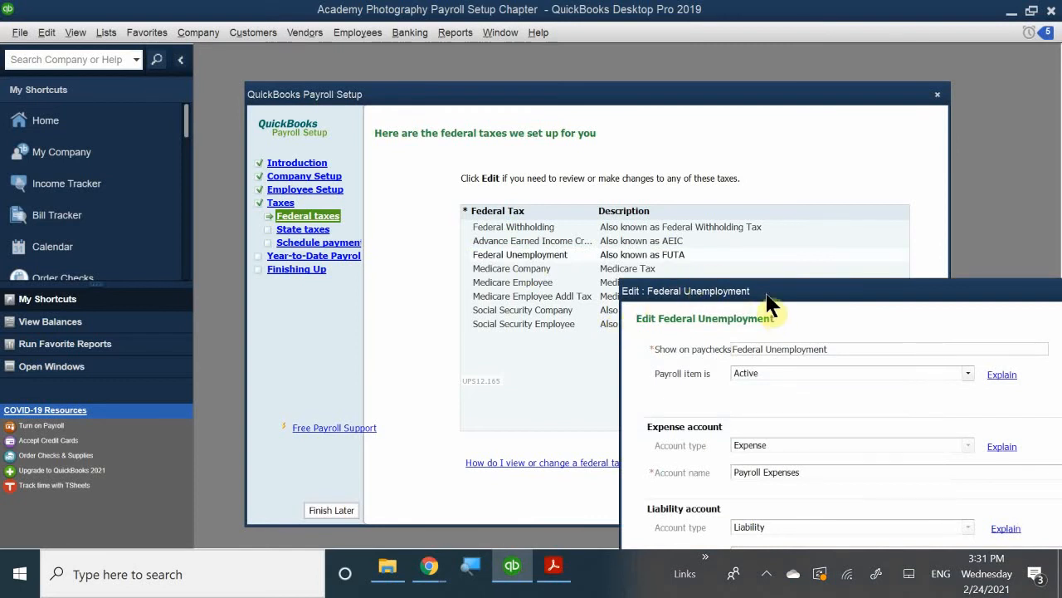
drag(761, 289, 589, 353)
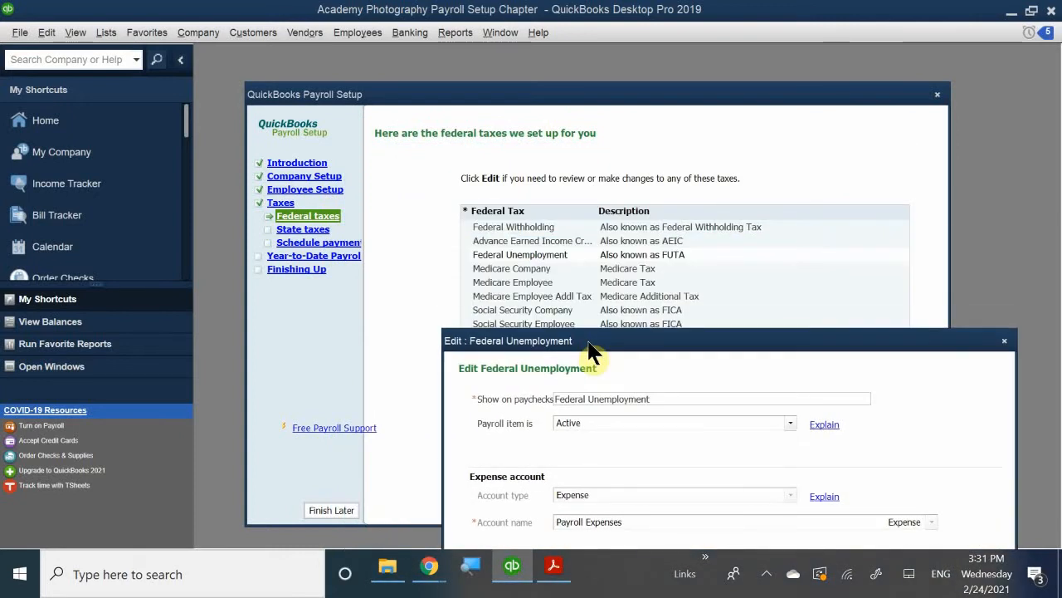
drag(589, 353, 551, 226)
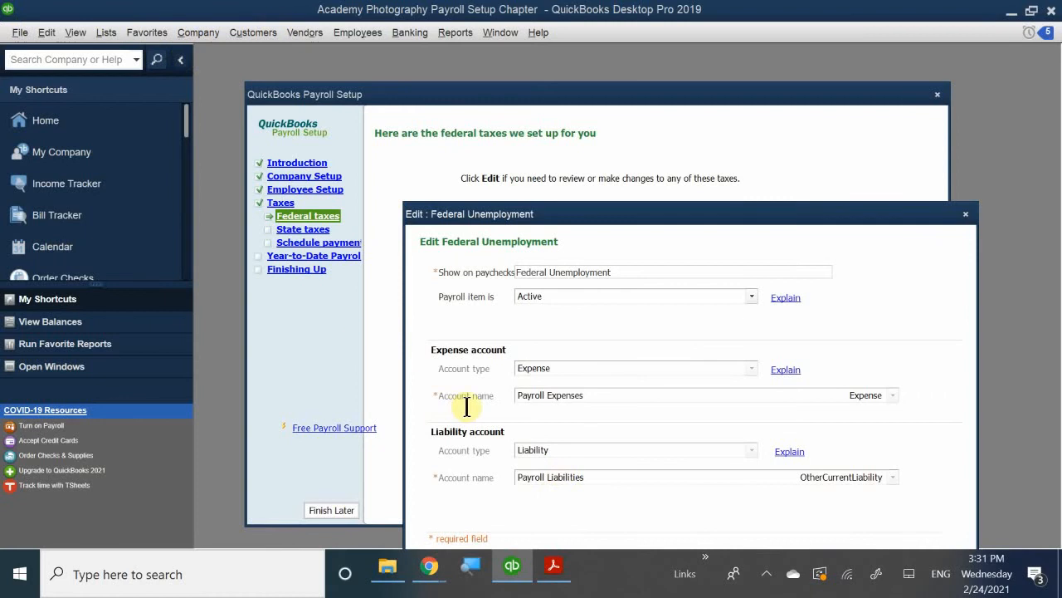
drag(521, 215, 490, 174)
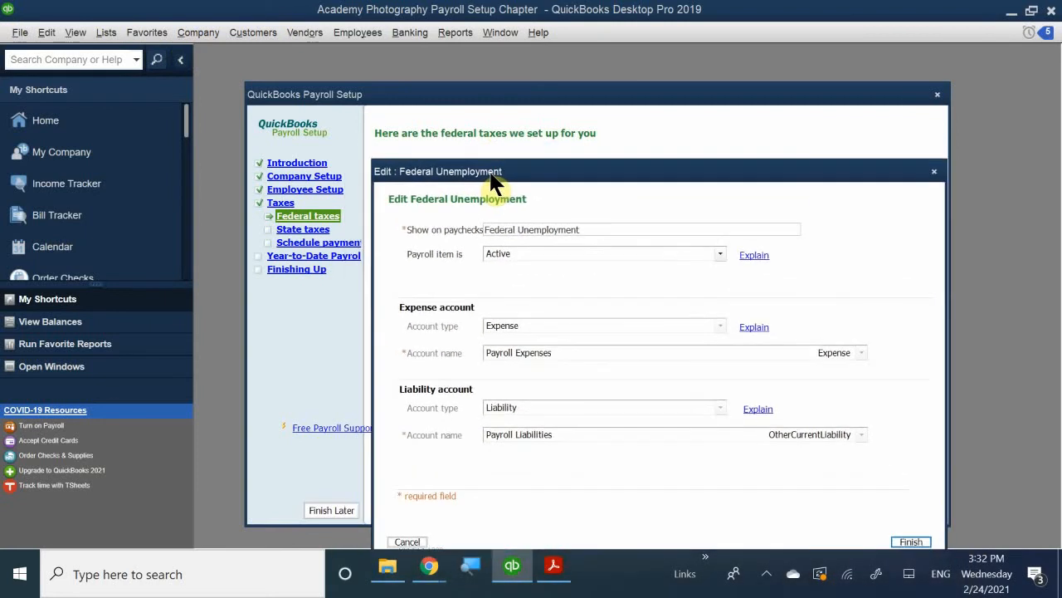
Step: Review the expense and liability account names of the Federal Unemployment item and finish without changes
click(563, 351)
click(581, 352)
click(559, 351)
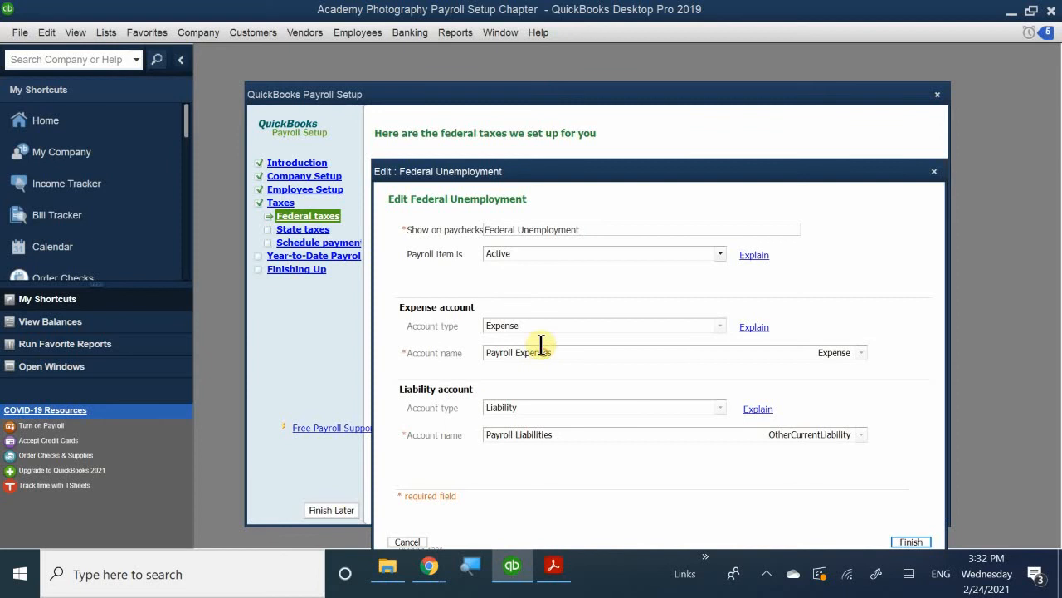
click(562, 349)
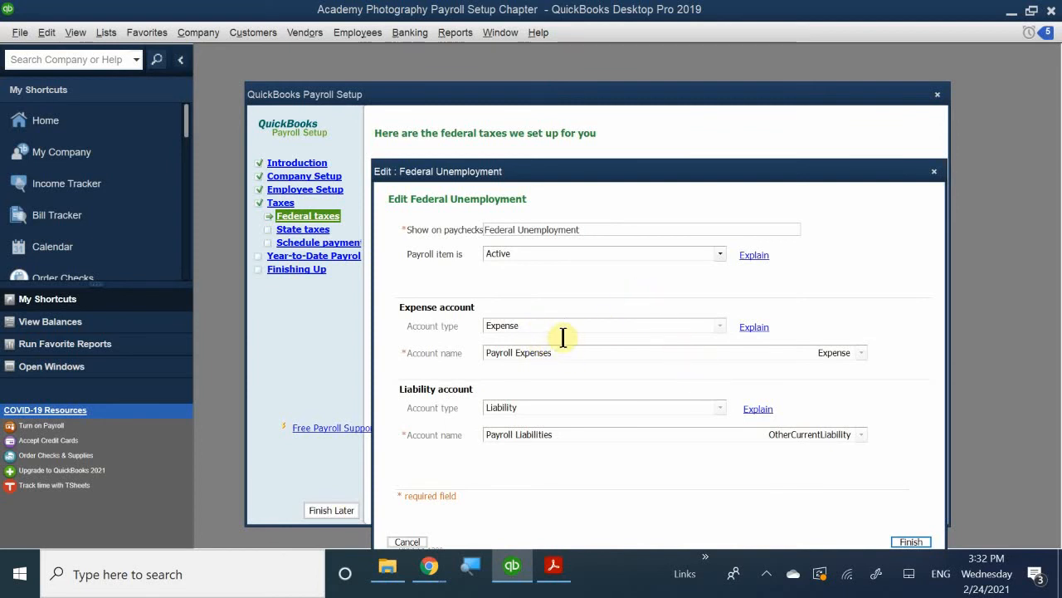
click(521, 353)
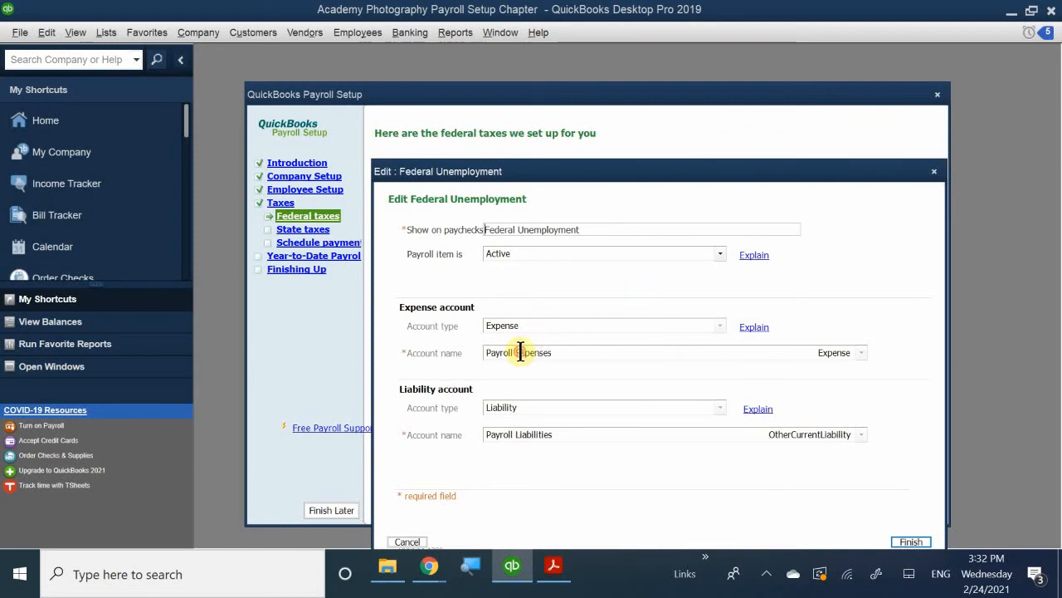
click(532, 437)
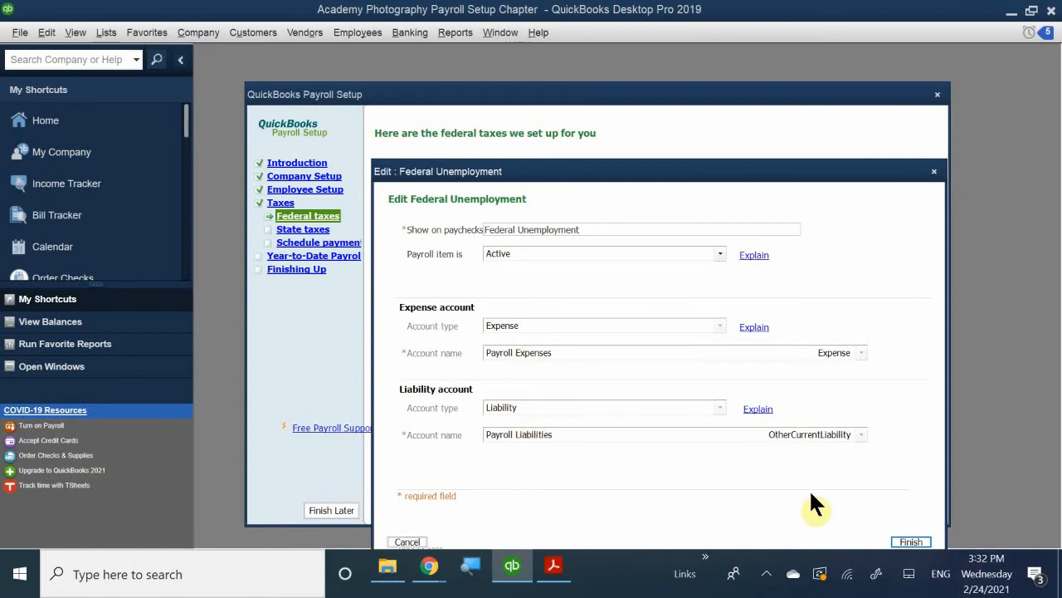
drag(645, 175, 647, 136)
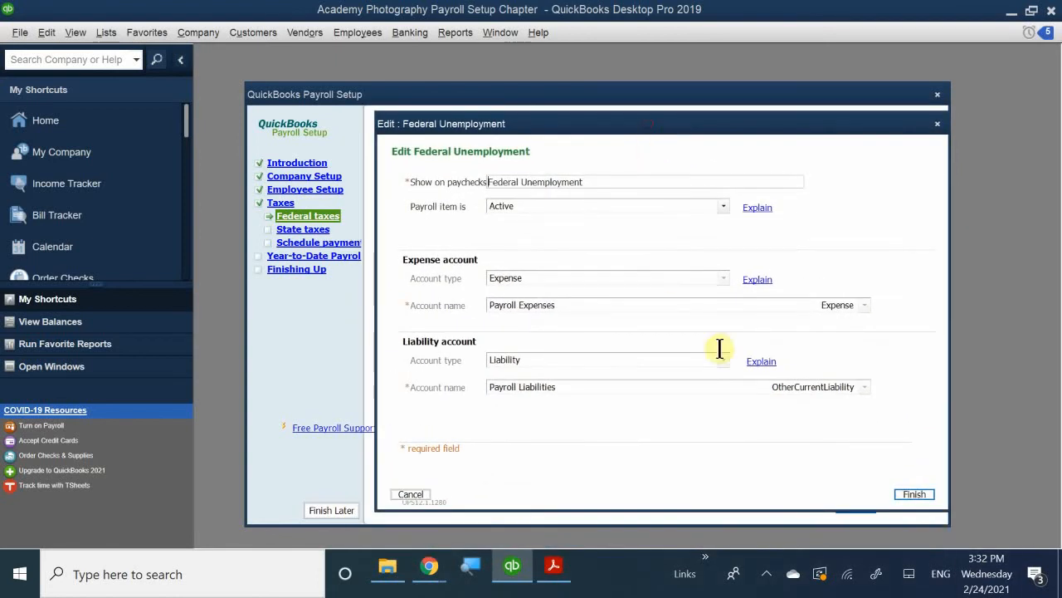
click(912, 495)
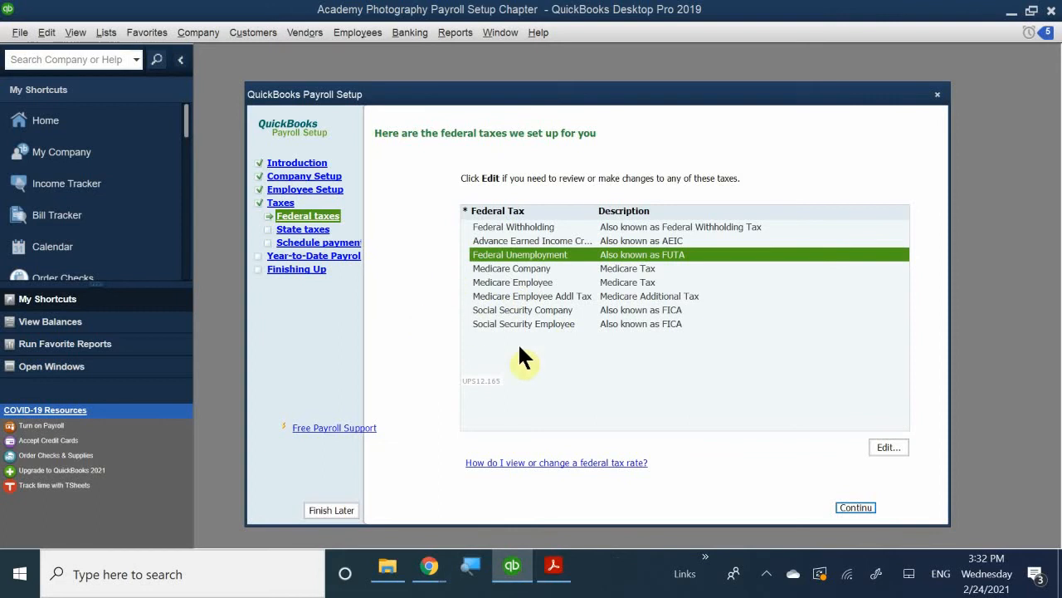
click(553, 566)
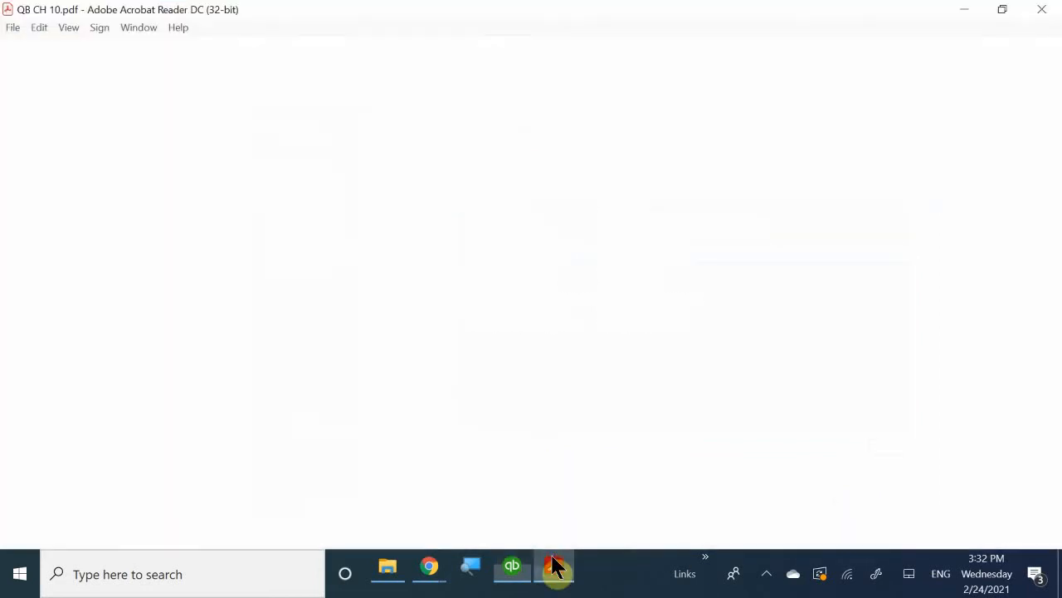
click(552, 566)
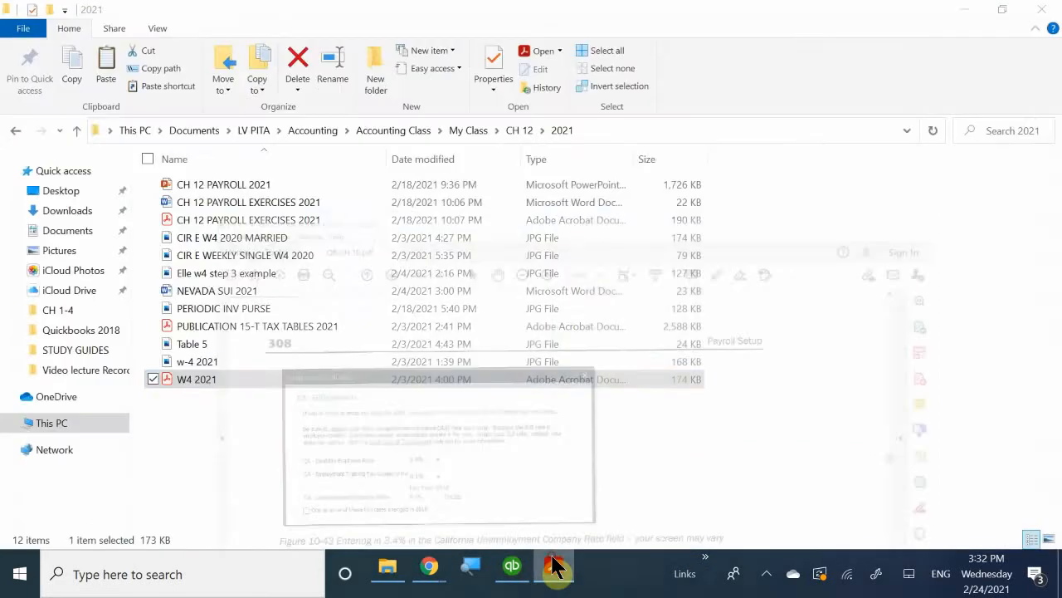
click(509, 571)
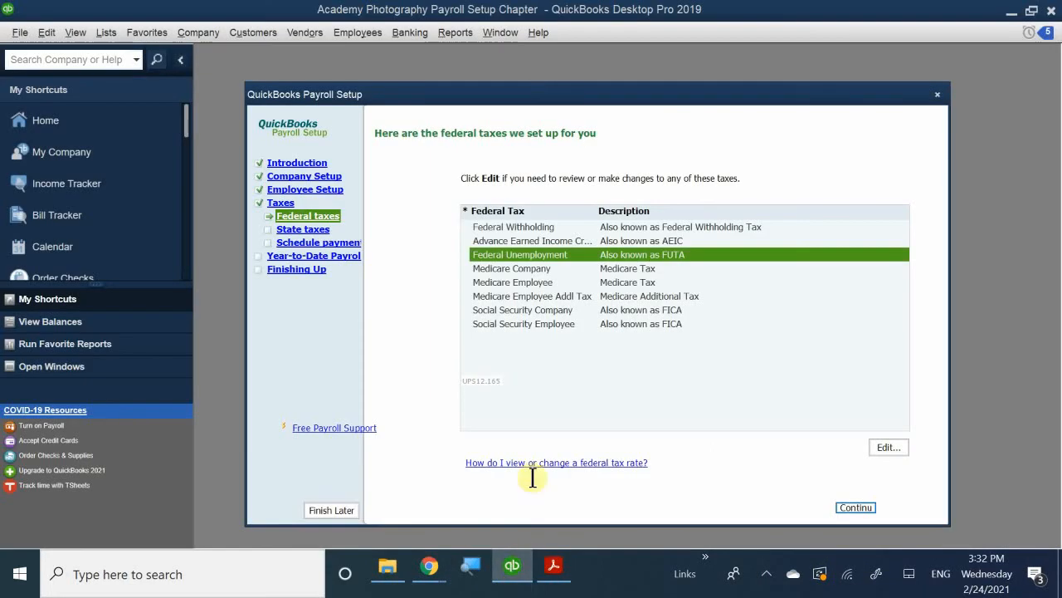
Step: Continue from the federal taxes to the state taxes and set the CA - Unemployment Company Rate to 3.4% for tax year 2021
click(855, 508)
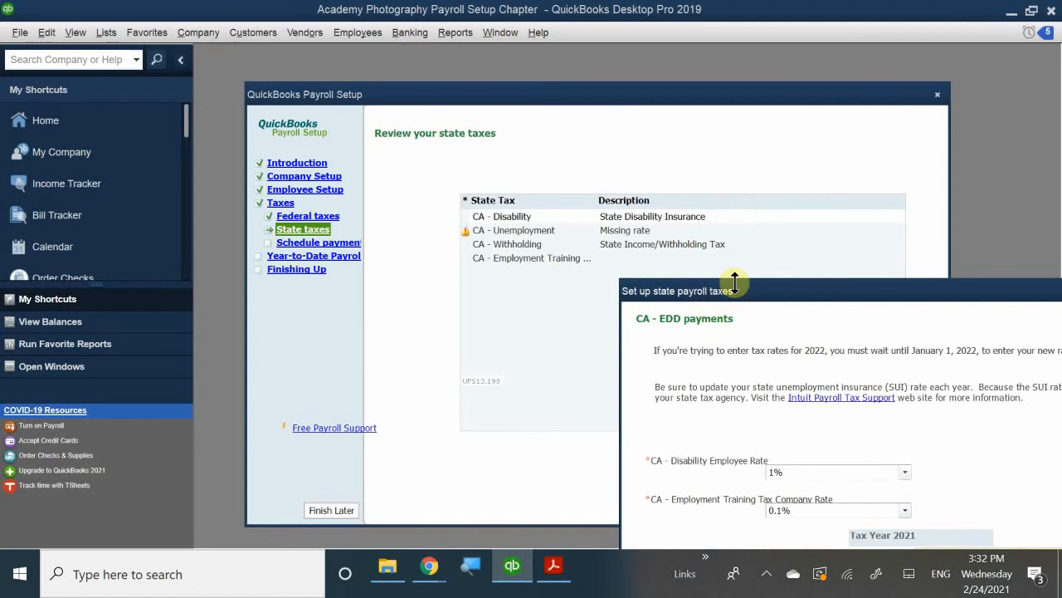
drag(744, 287, 581, 278)
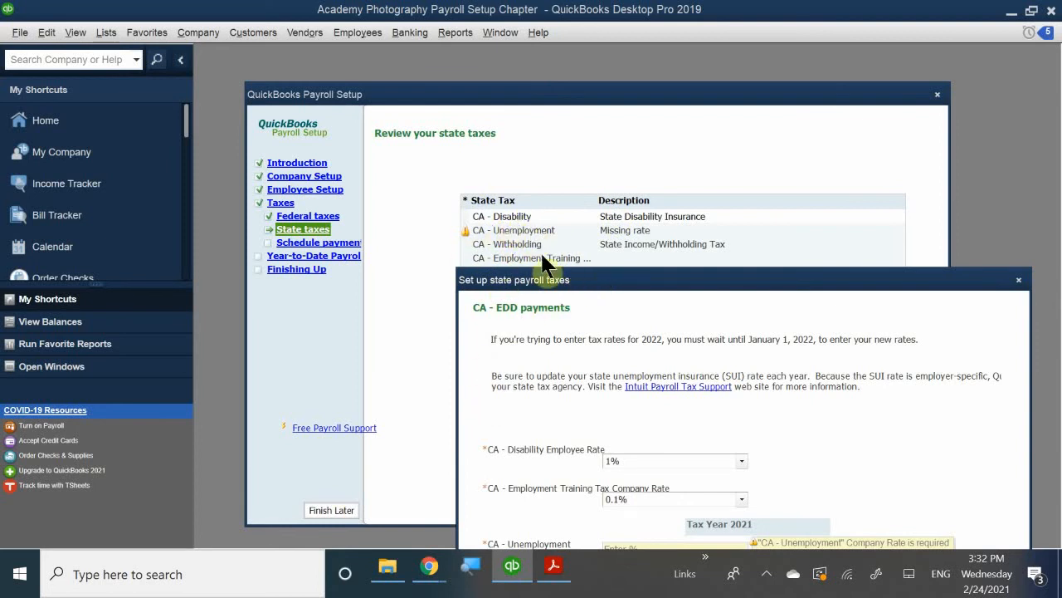
drag(565, 279, 442, 127)
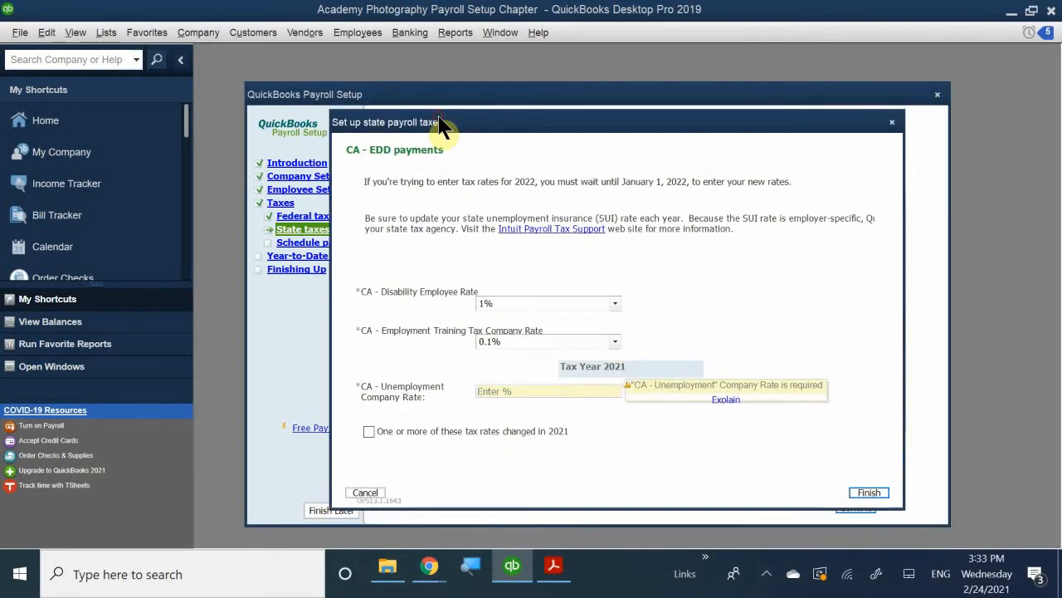
click(505, 343)
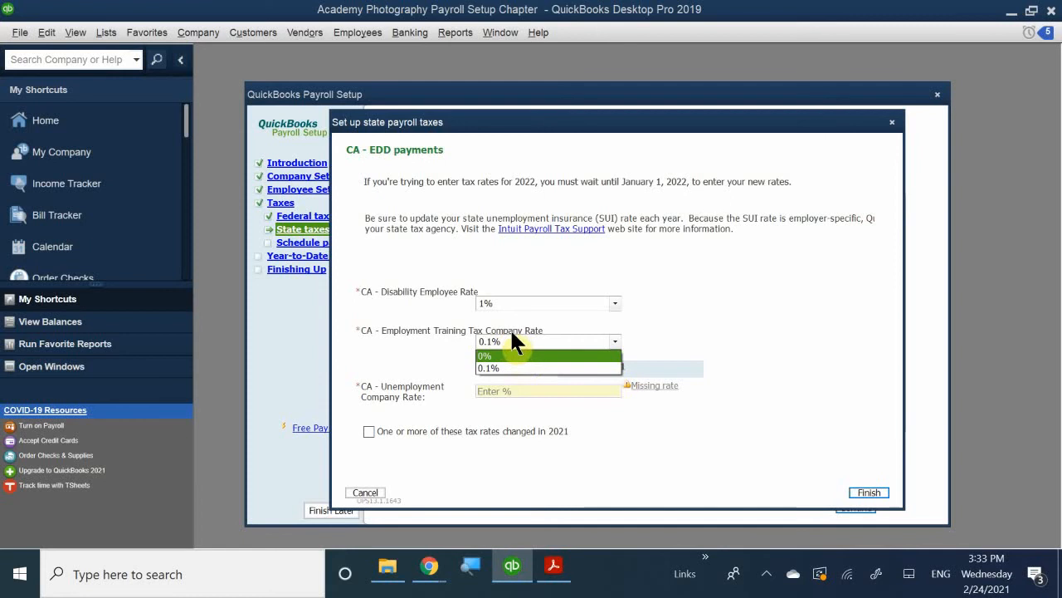
click(513, 386)
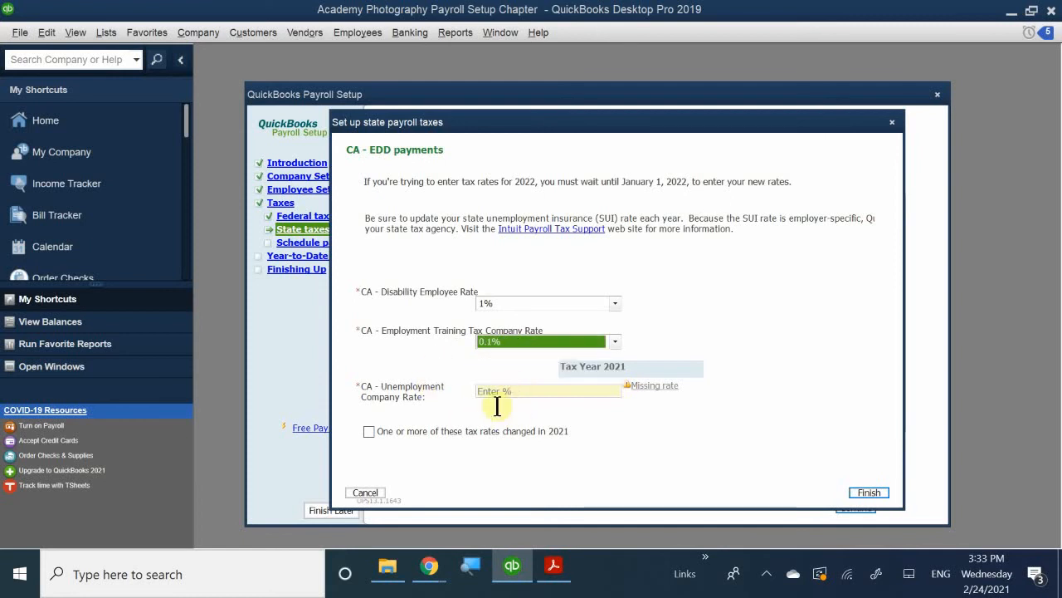
click(485, 392)
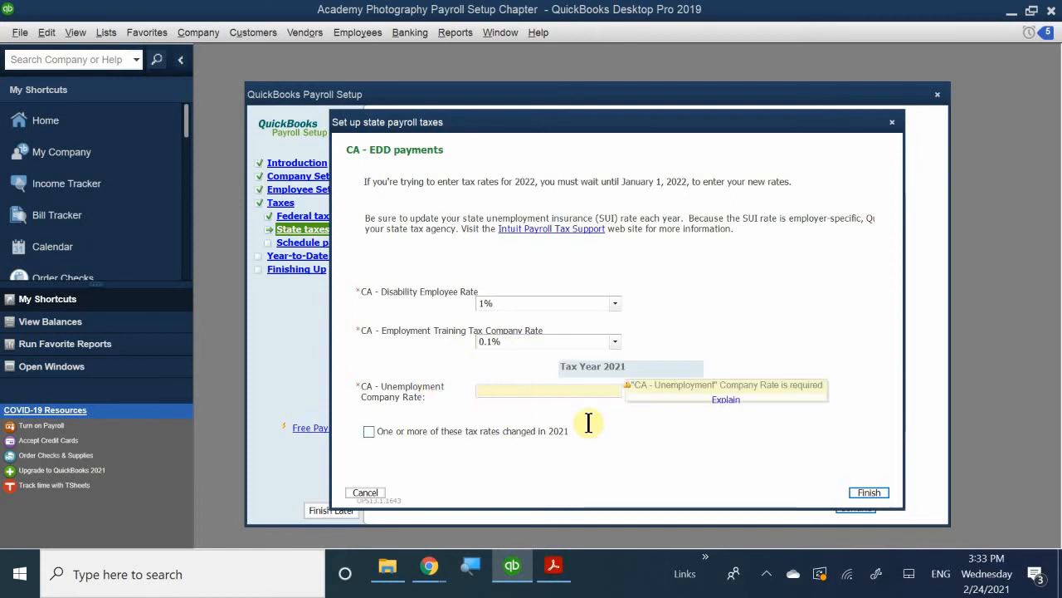
text(3.4)
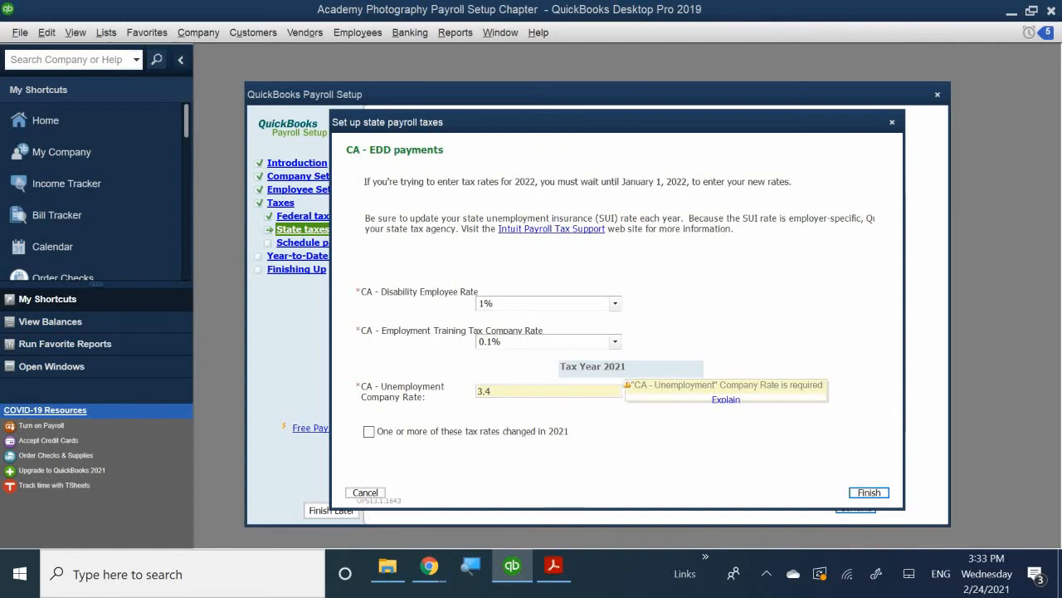
click(576, 414)
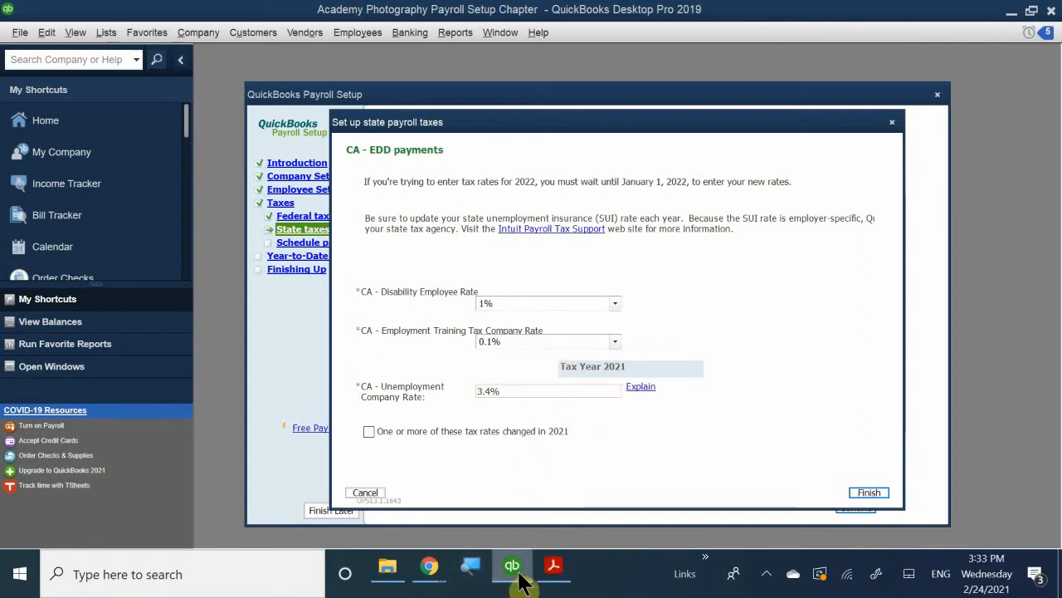
Step: Read the Scheduling Your Tax Payments instructions and the Federal 940 figure in QB CH 10.pdf, then return to QuickBooks
click(554, 568)
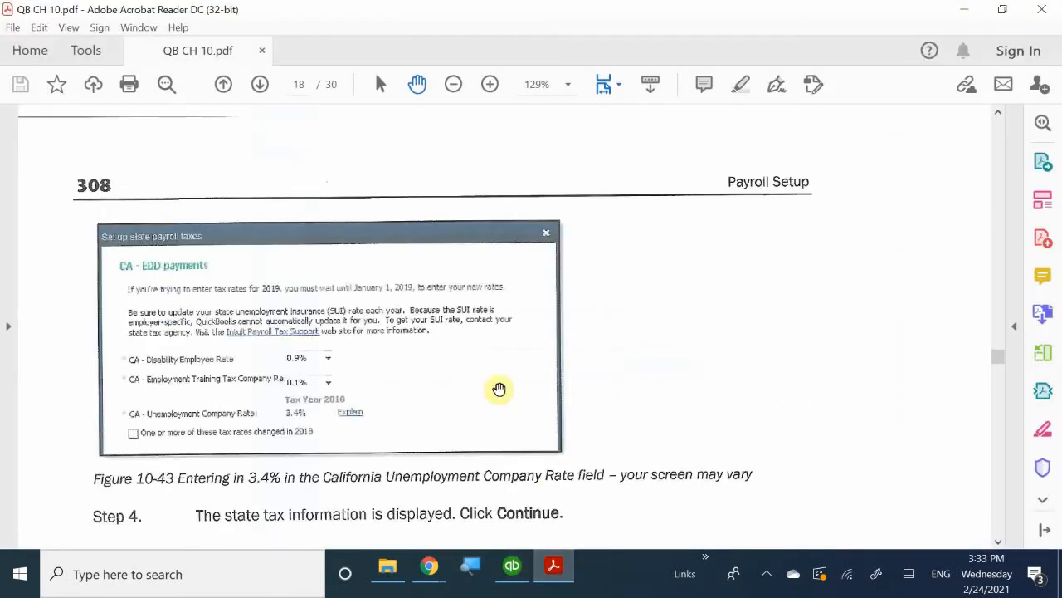
scroll(501, 390, down, 1)
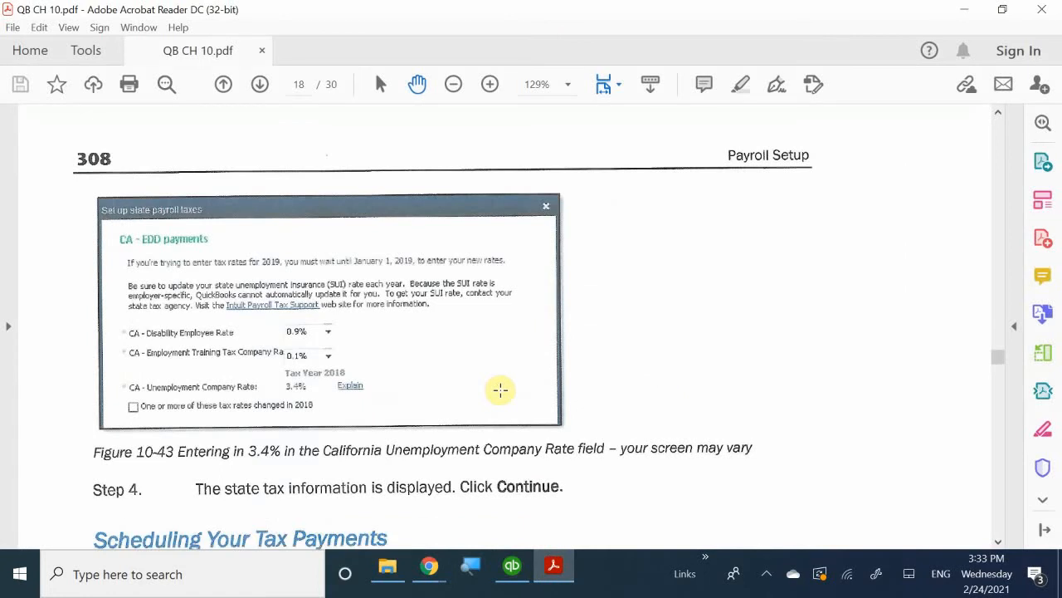
scroll(501, 389, down, 10)
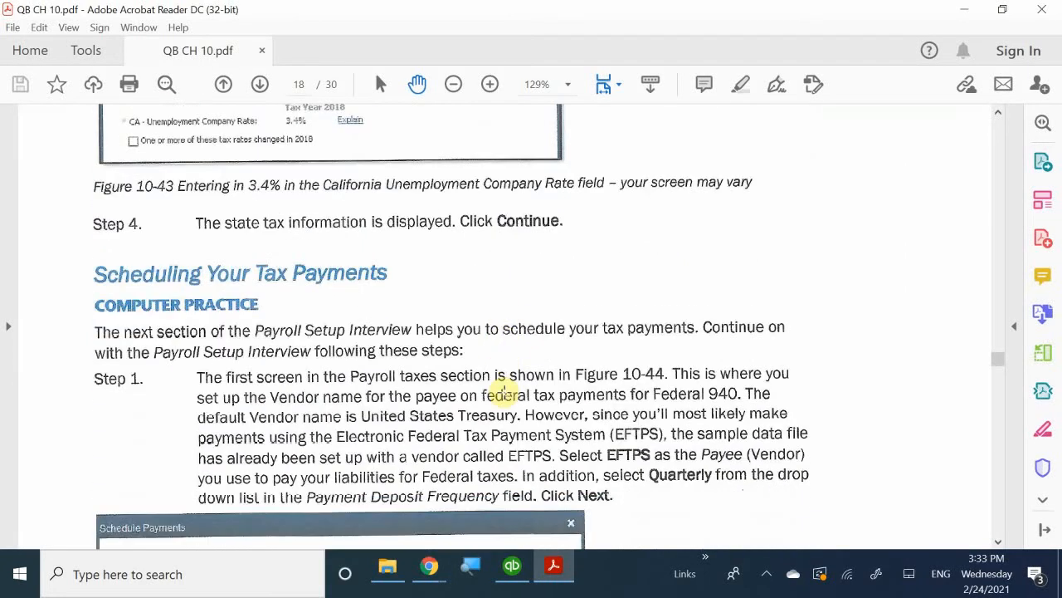
scroll(504, 391, down, 12)
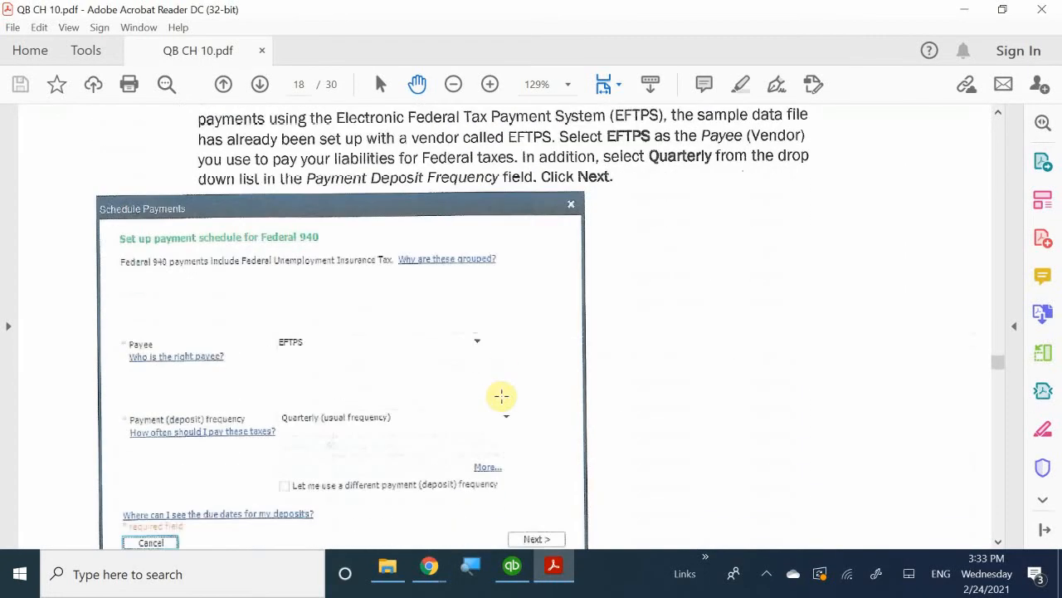
scroll(501, 396, down, 2)
click(555, 565)
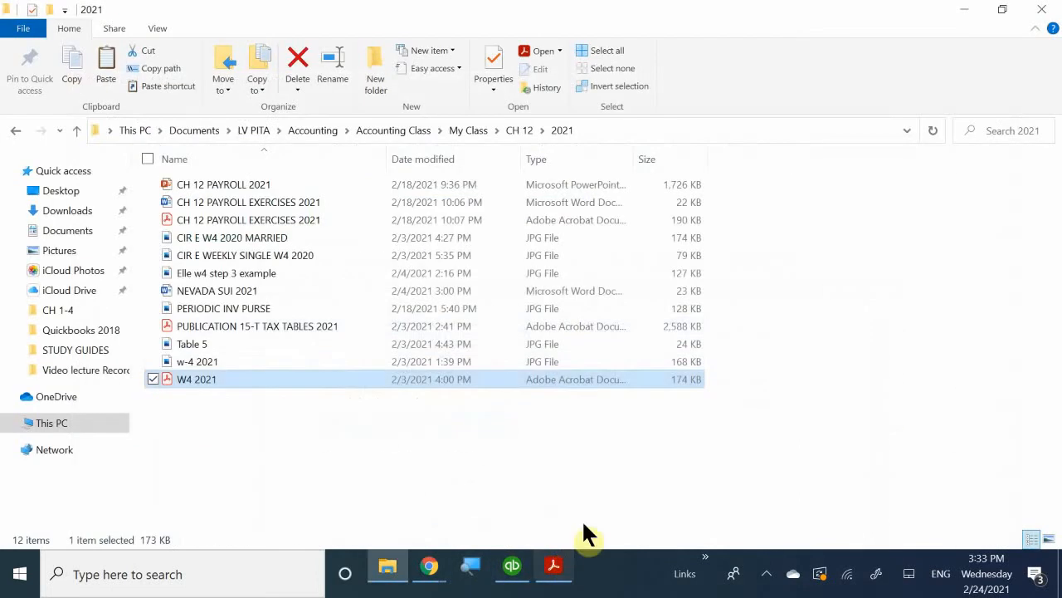
click(510, 568)
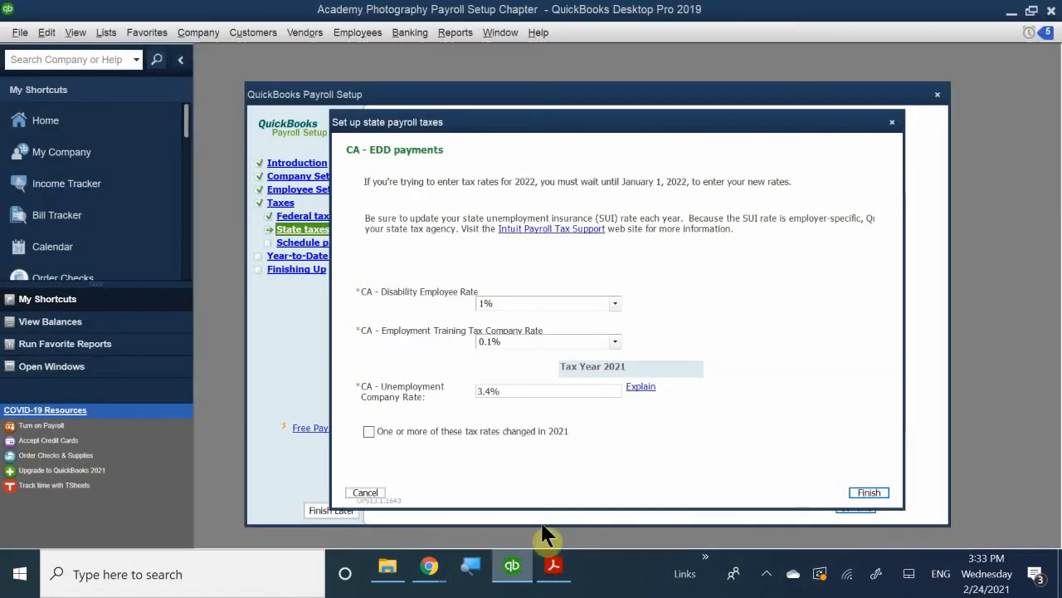
Step: Finish the state payroll tax rates, continue to the scheduled tax payments, and reposition the Federal 940 schedule window so its fields are readable
click(866, 492)
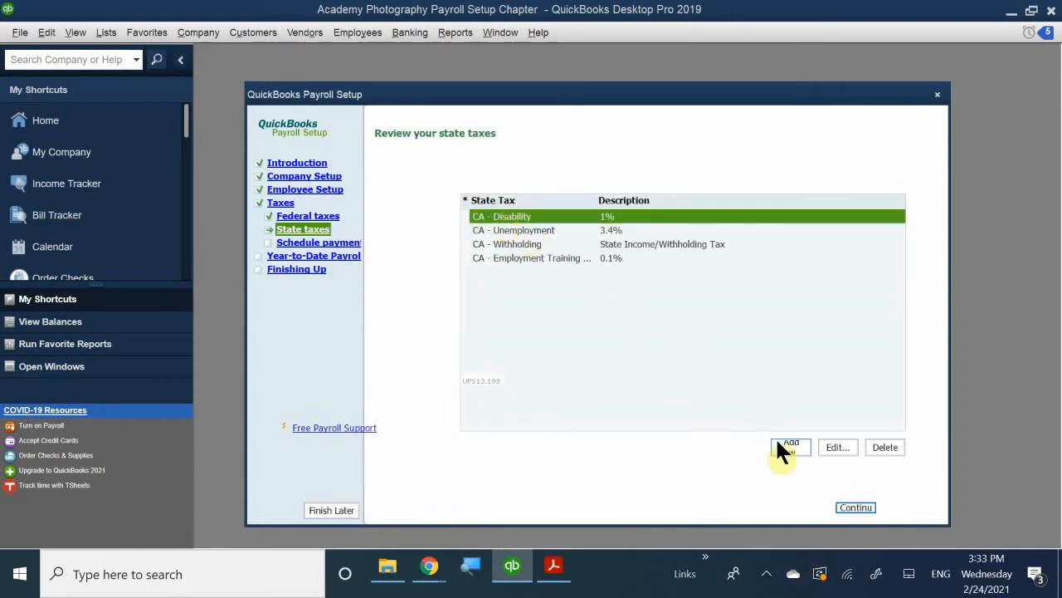
click(853, 508)
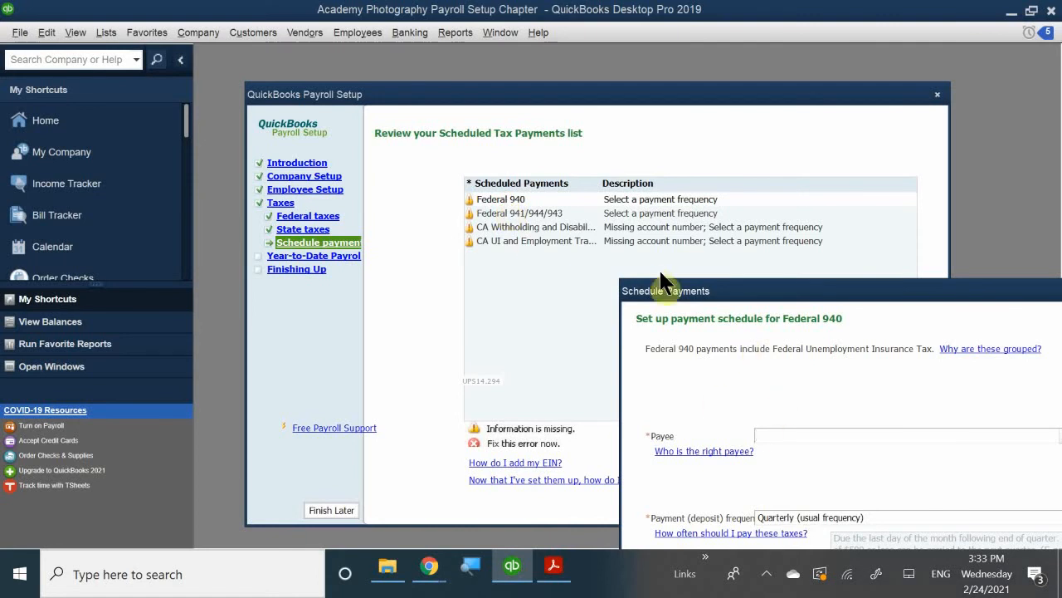
drag(679, 291, 406, 142)
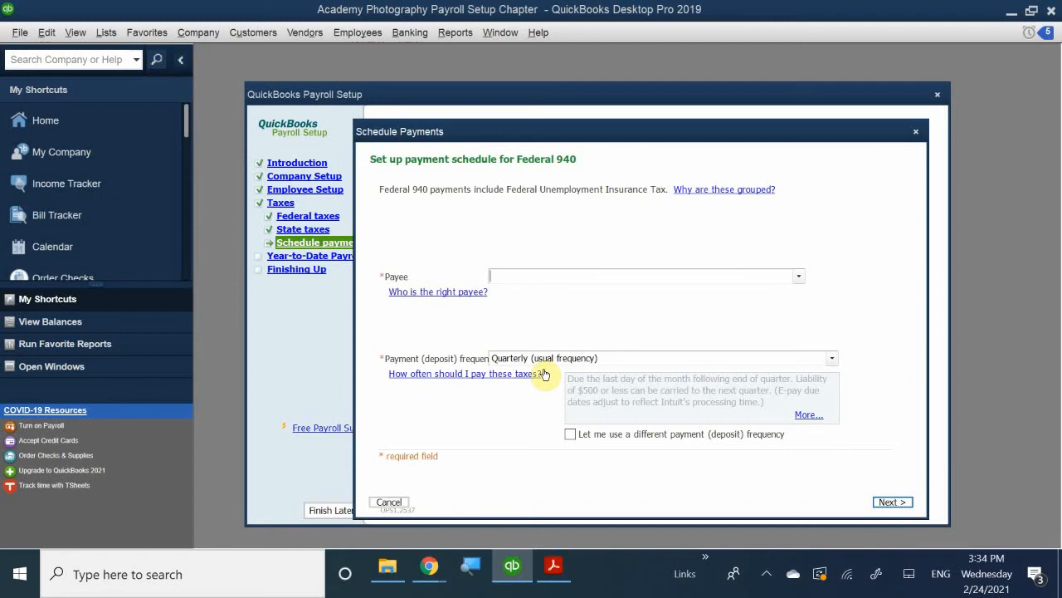
Step: Enter EFTPS as the payee for the Federal 940 payment schedule
text(R)
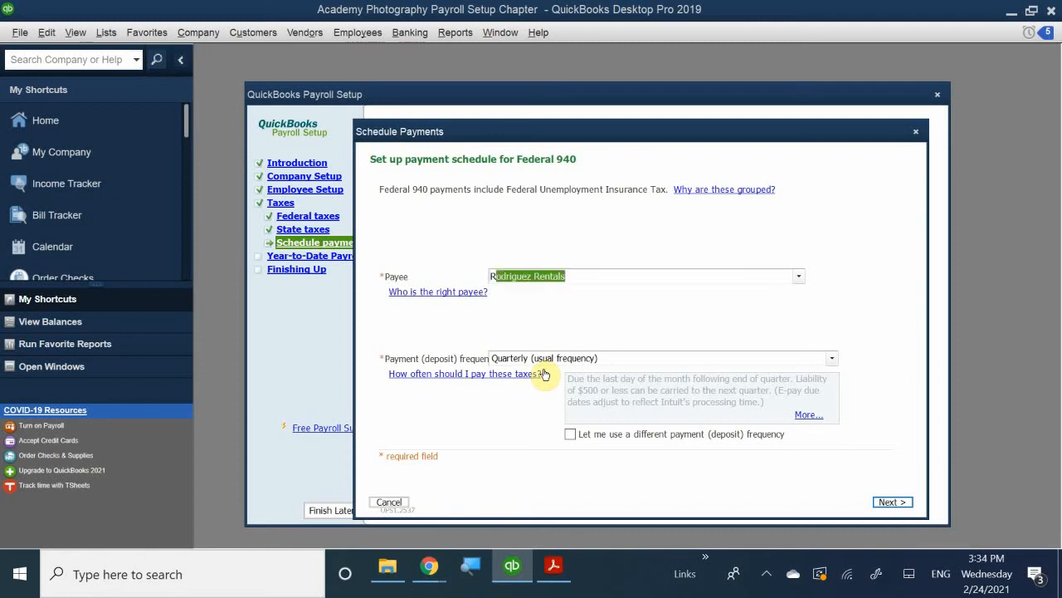
text(E)
key(BackSpace)
key(BackSpace)
text(E)
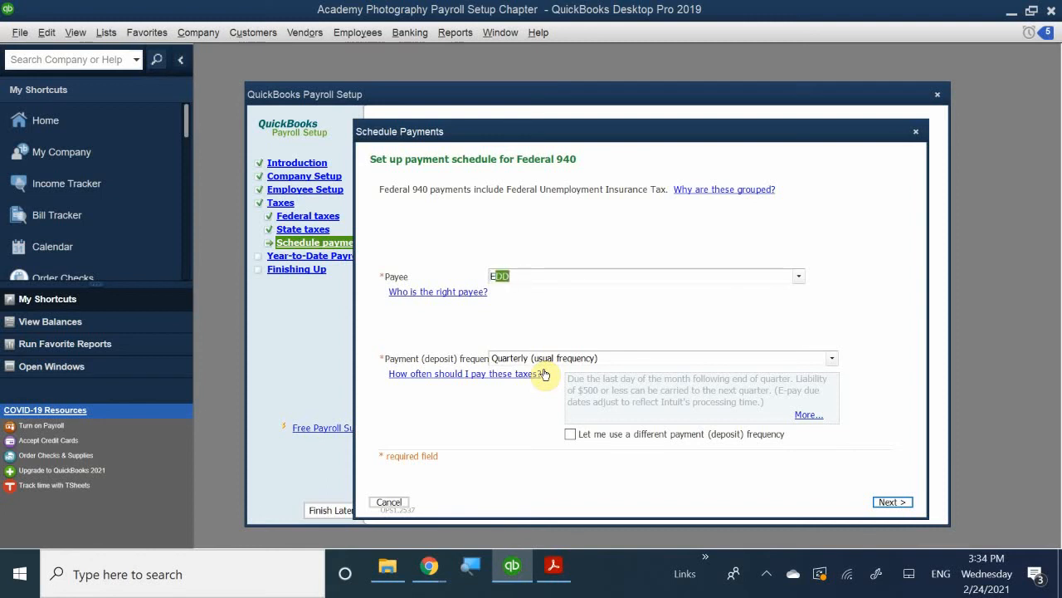
text(FTPS)
Step: Check Figures 10-44 and 10-45 in QB CH 10.pdf for the Federal 940 and 941/944 payment schedules, then return to QuickBooks
click(554, 566)
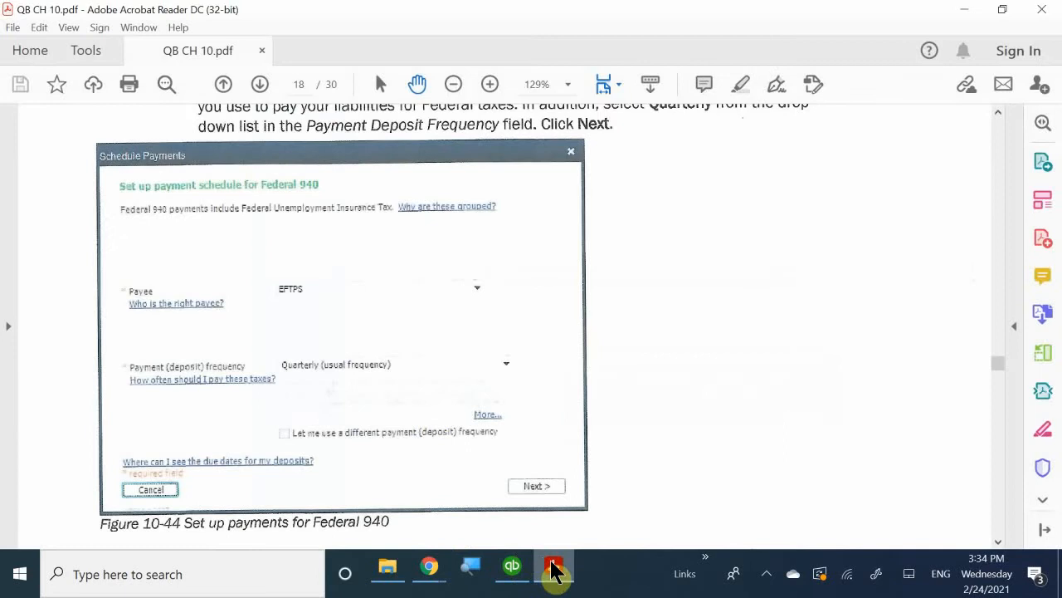
scroll(393, 368, down, 5)
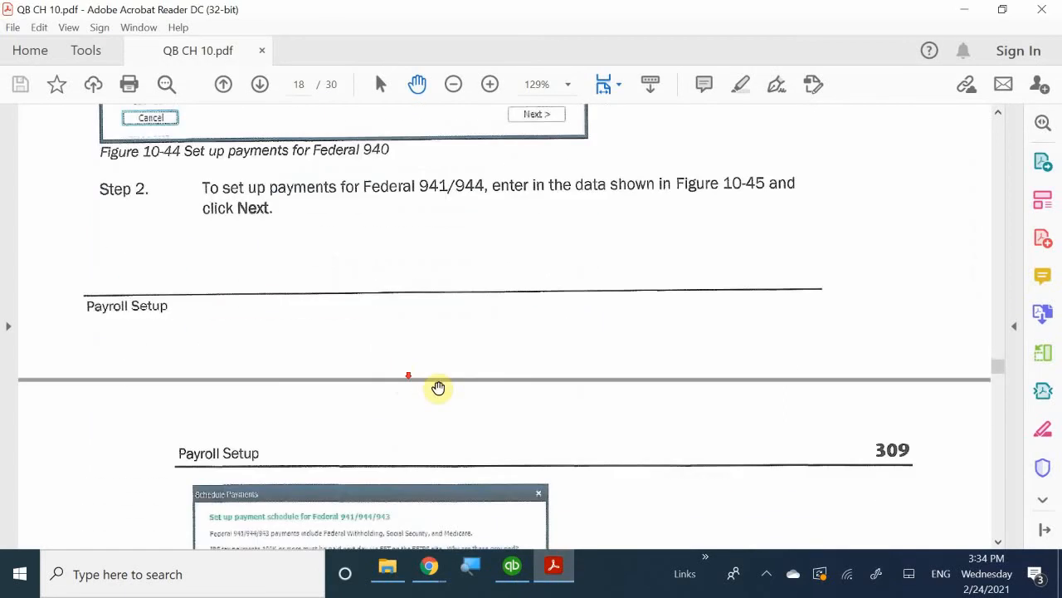
scroll(439, 383, down, 5)
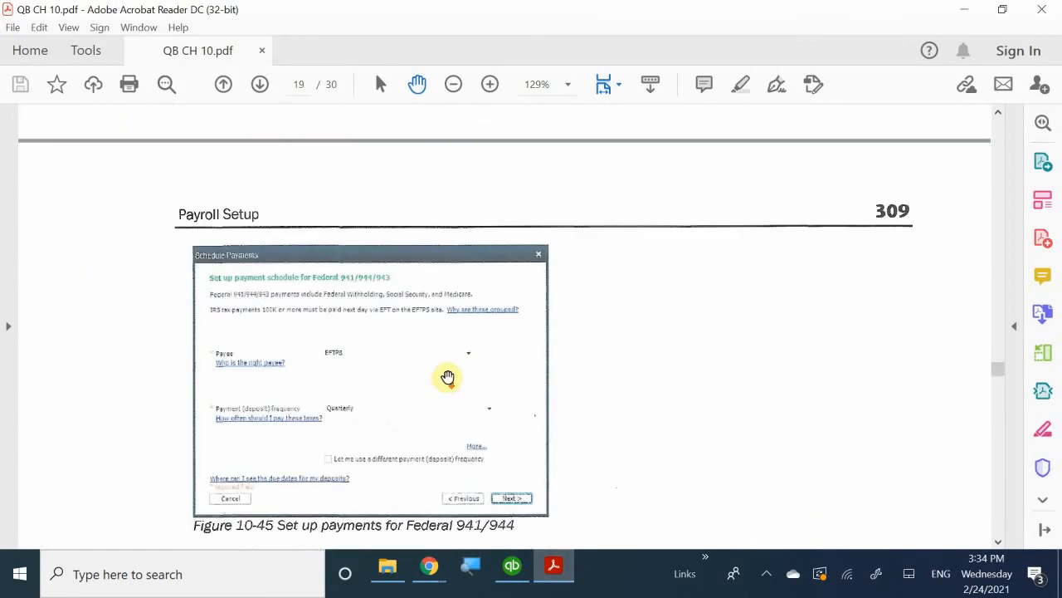
scroll(447, 376, down, 1)
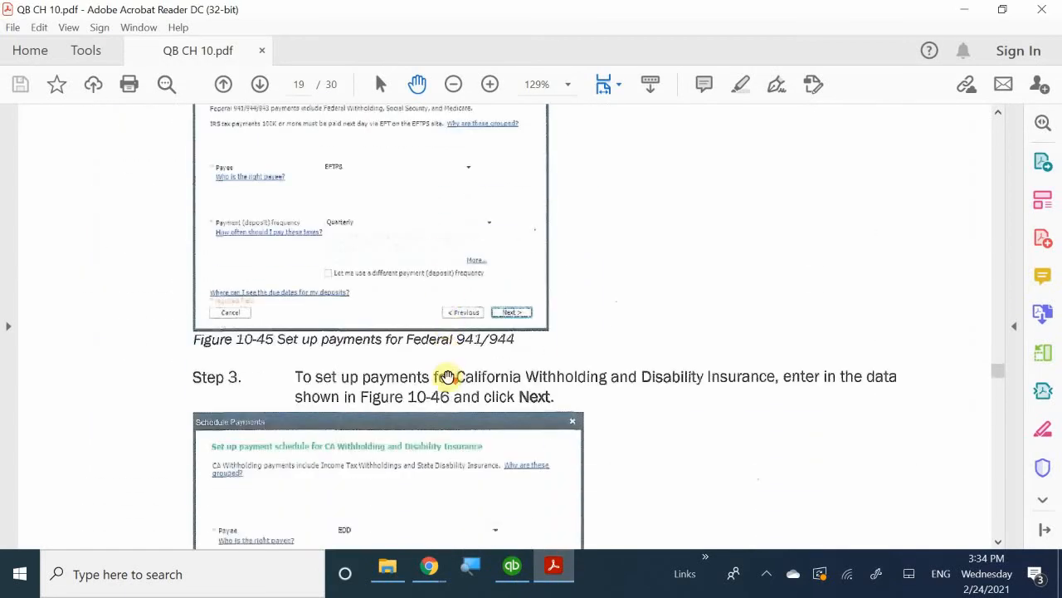
scroll(447, 375, up, 3)
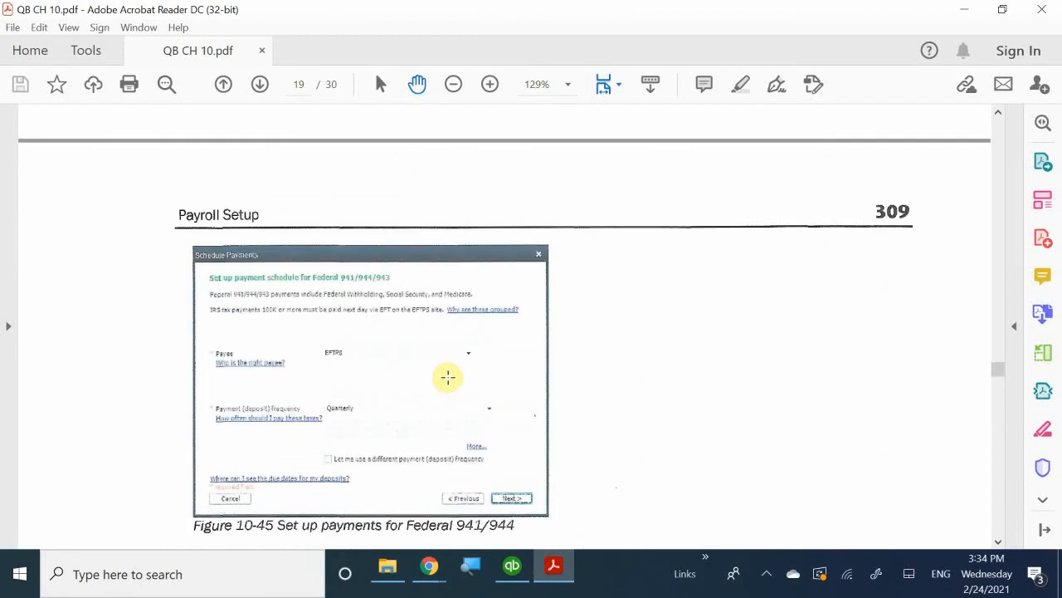
scroll(461, 383, up, 1)
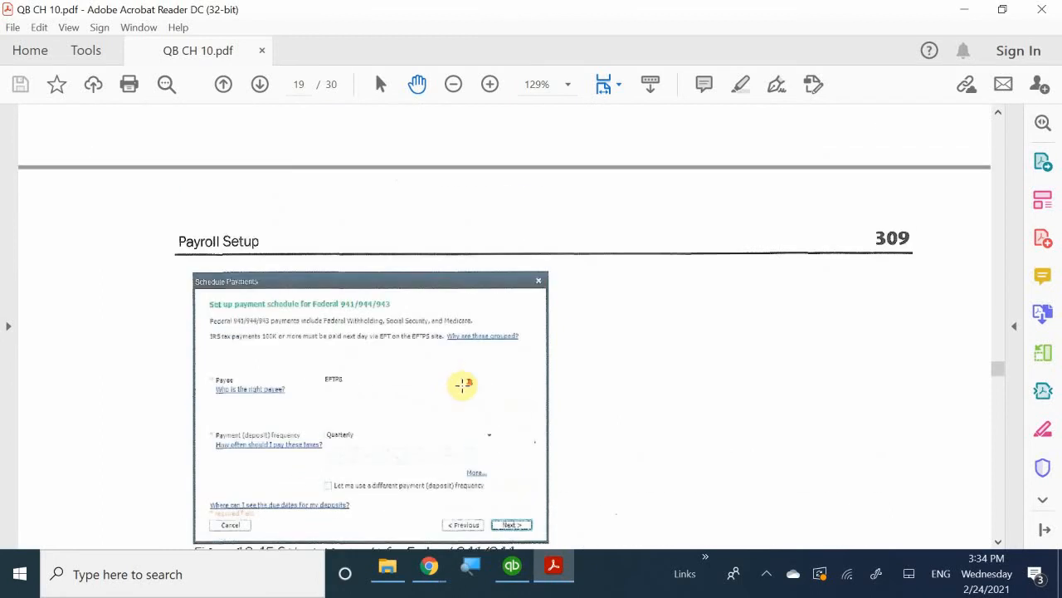
scroll(462, 384, down, 2)
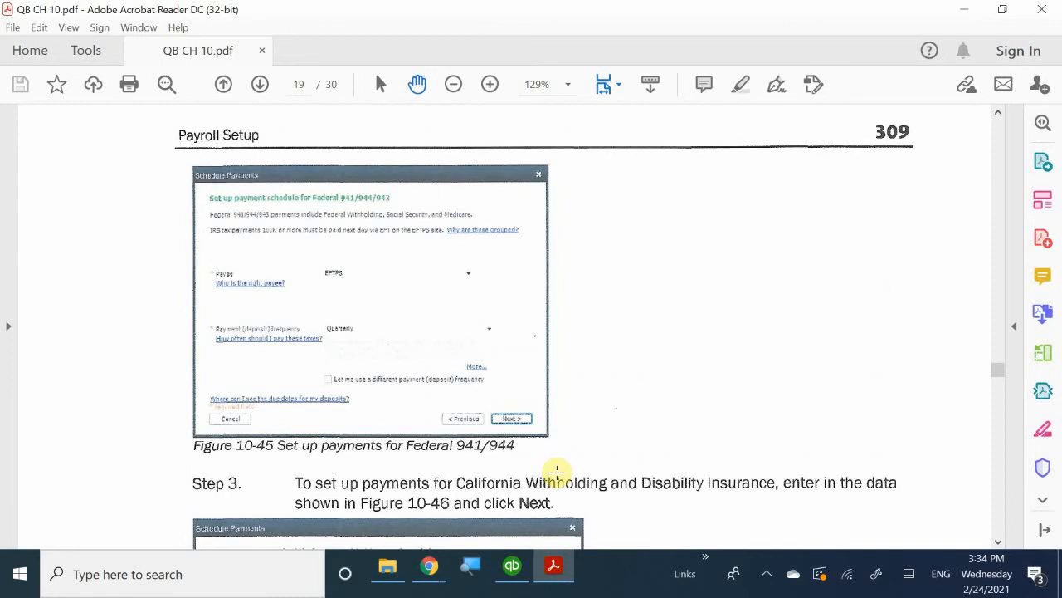
click(553, 571)
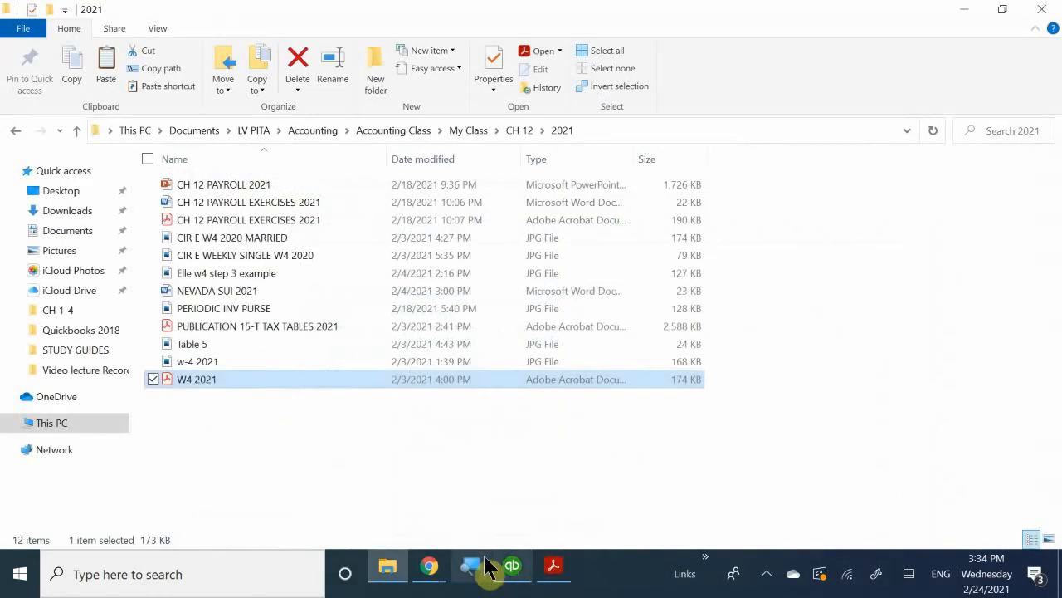
click(512, 572)
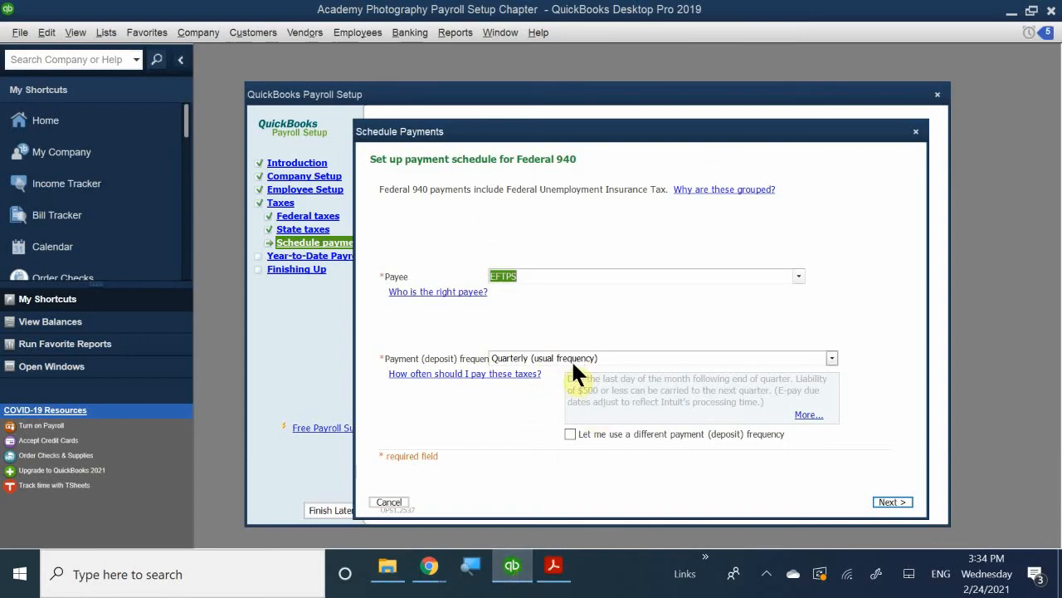
Step: Choose Quarterly (usual frequency) as the Federal 940 deposit frequency and proceed to the Federal 941/944/943 schedule
click(606, 358)
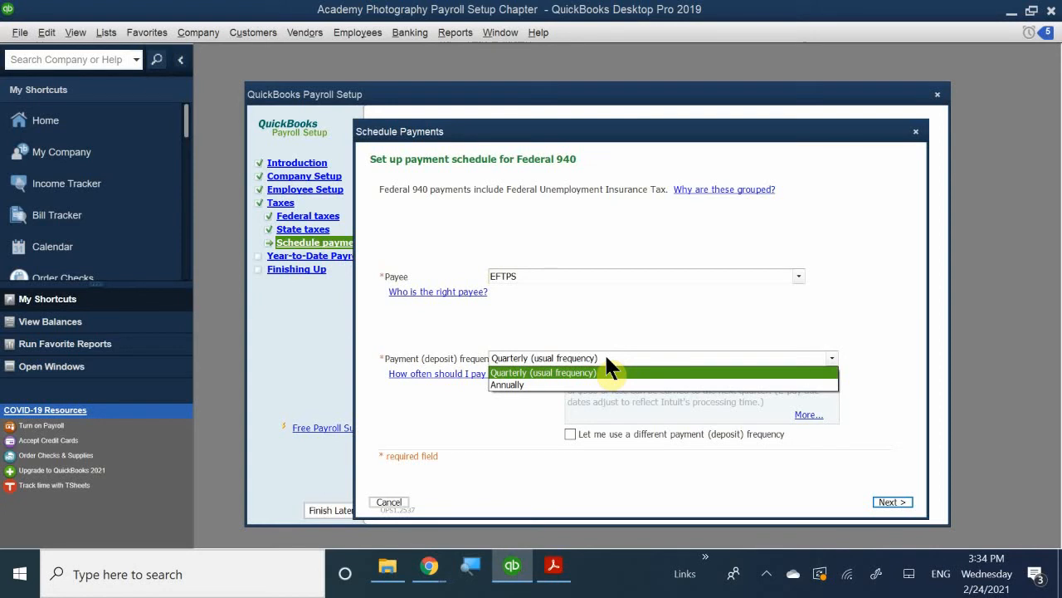
click(528, 372)
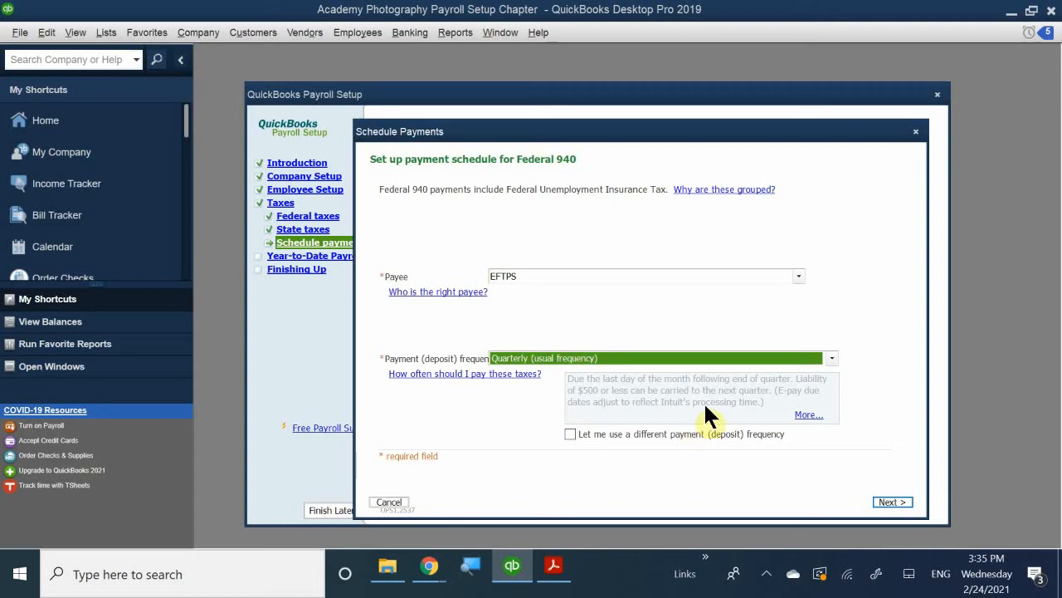
click(890, 502)
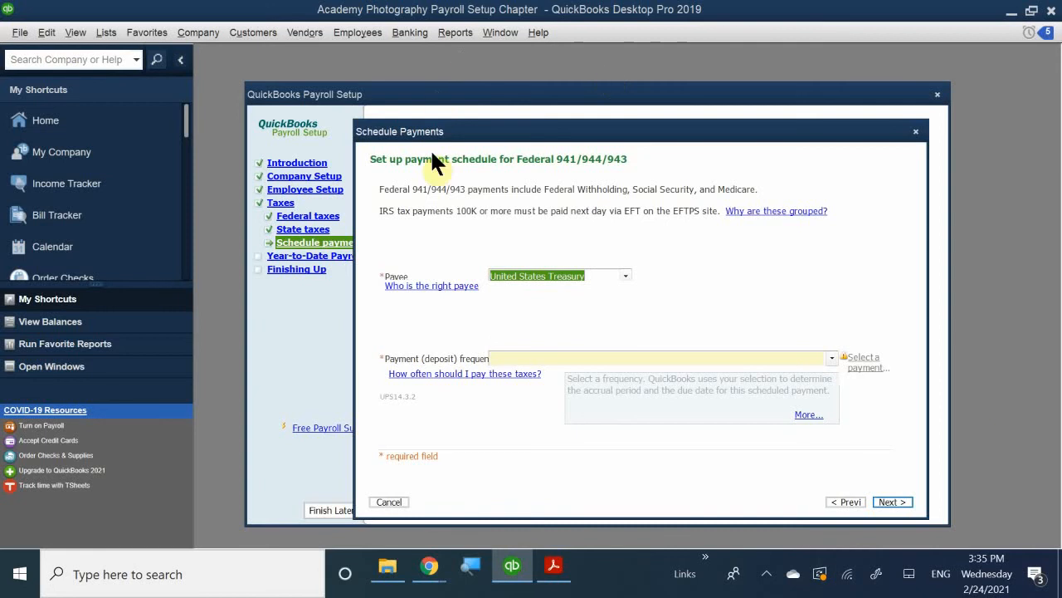
Step: Replace the Federal 941/944/943 payee with EFTPS and set the payment (deposit) frequency to Quarterly
click(525, 276)
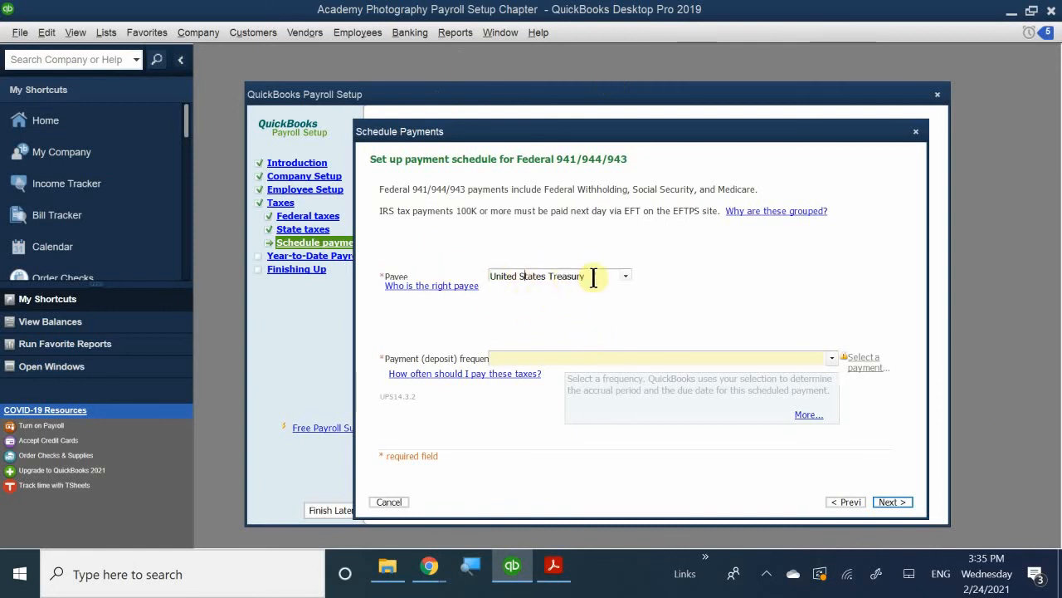
drag(595, 278, 376, 246)
key(BackSpace)
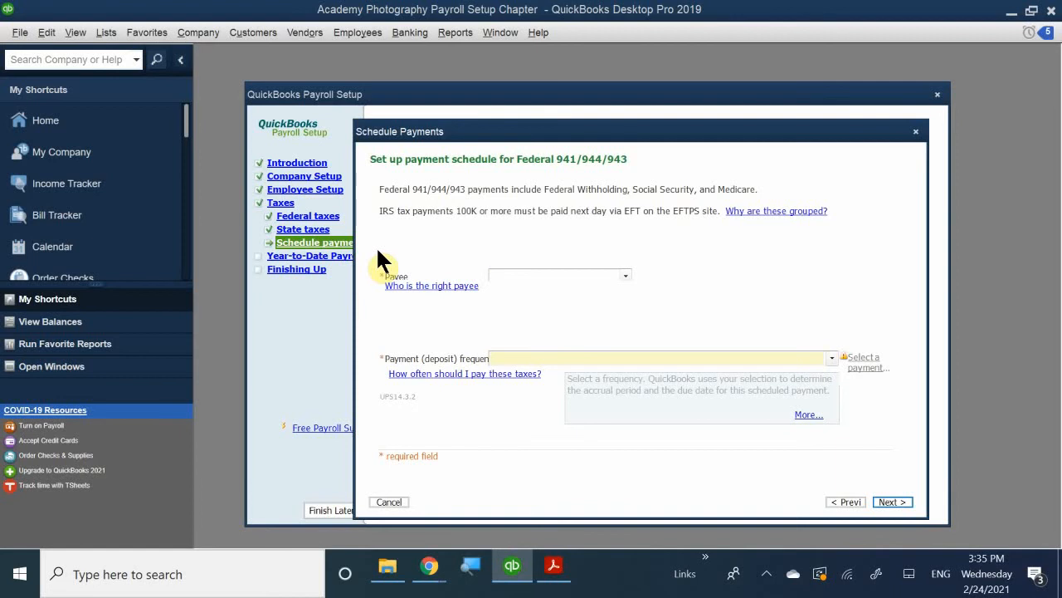
text(EFTPS)
click(583, 277)
click(522, 360)
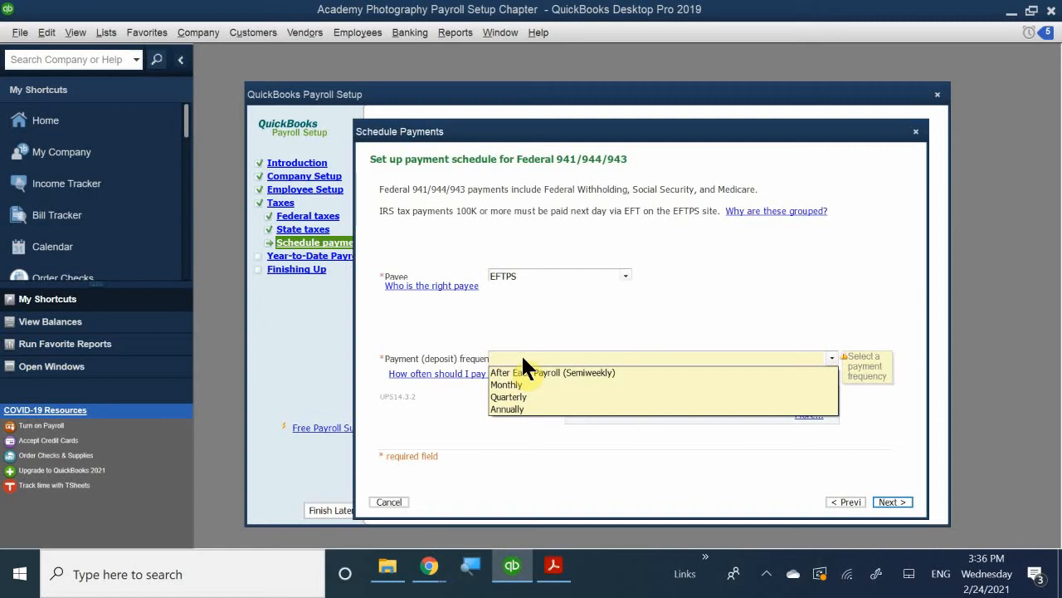
click(509, 396)
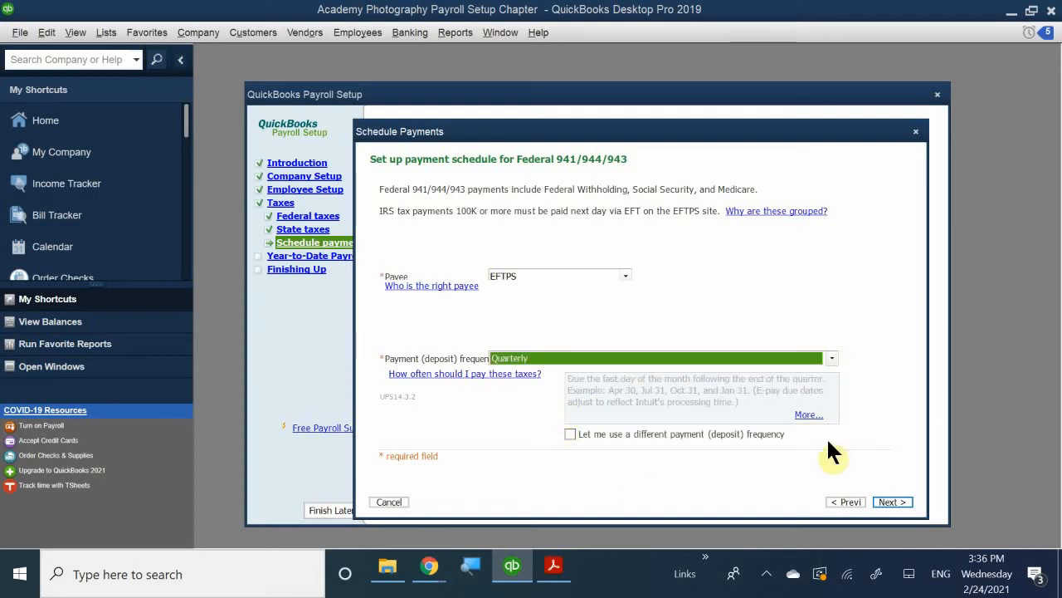
Step: Proceed to the CA Withholding and Disability Insurance schedule and set its payee to EDD and payment (deposit) frequency to Quarterly
click(893, 503)
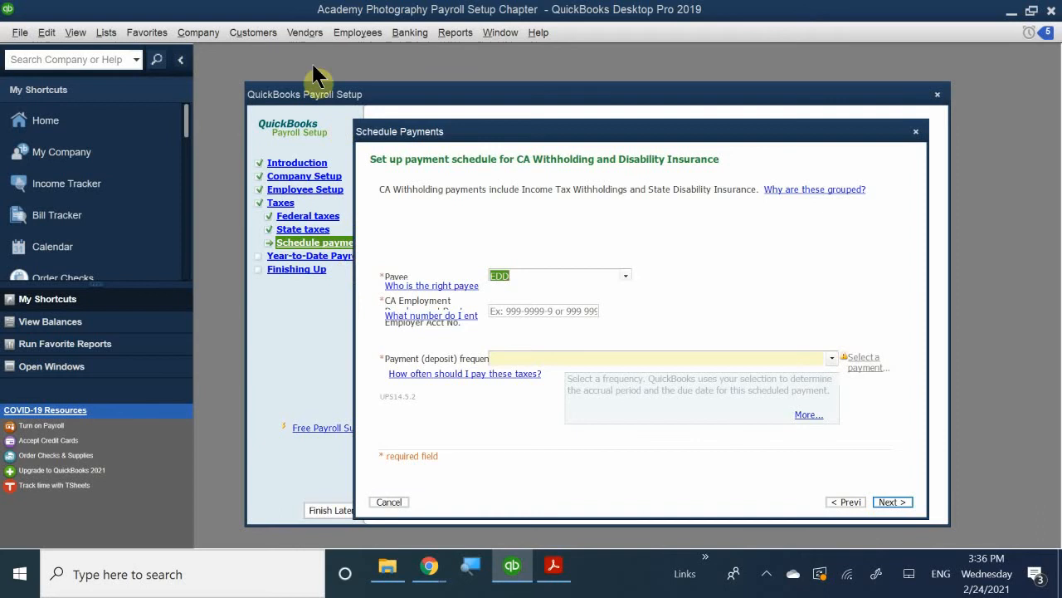
click(534, 275)
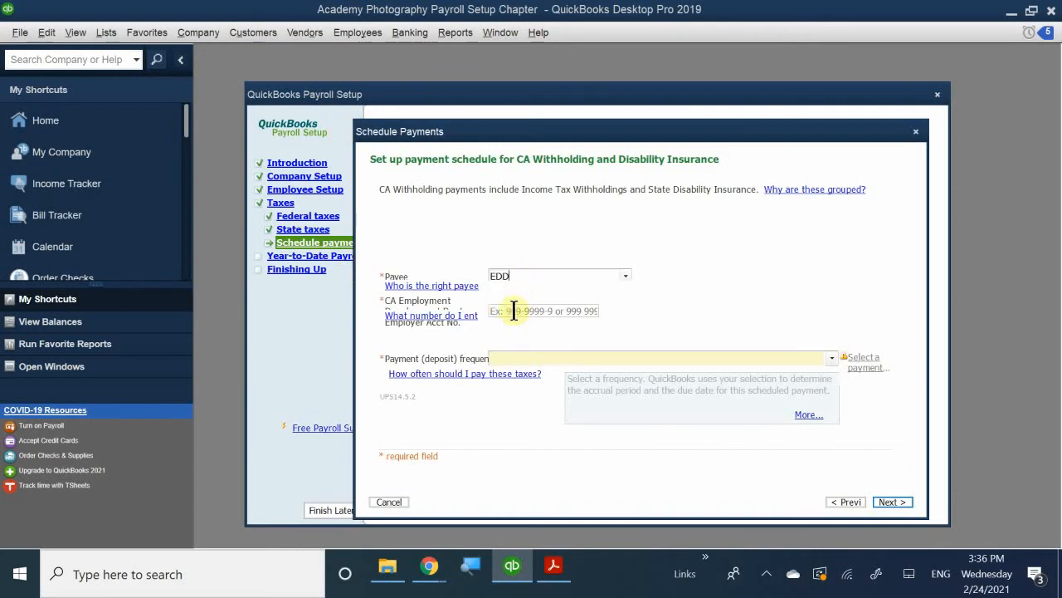
click(558, 357)
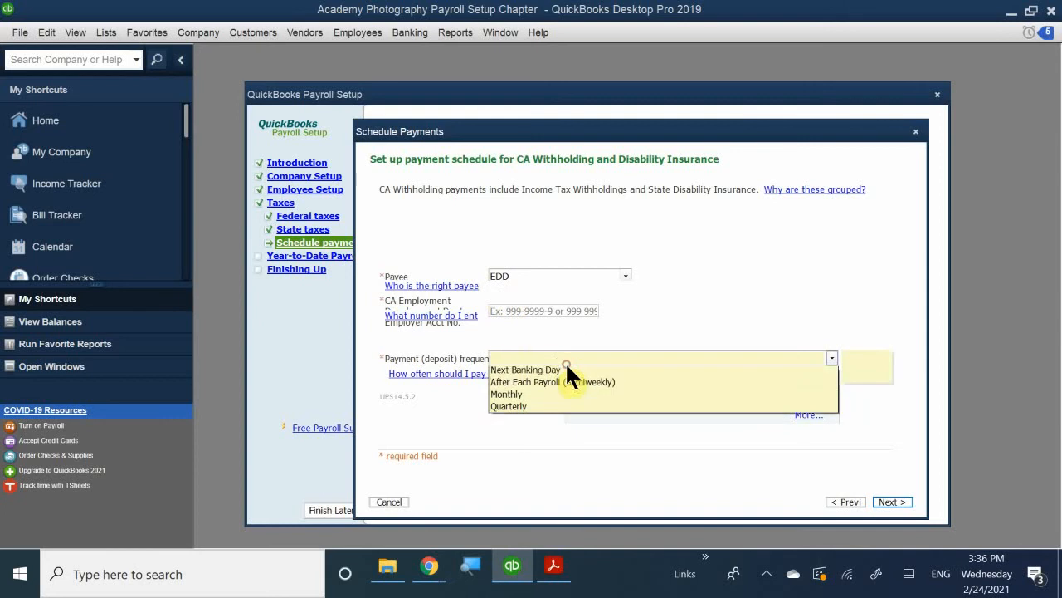
click(505, 409)
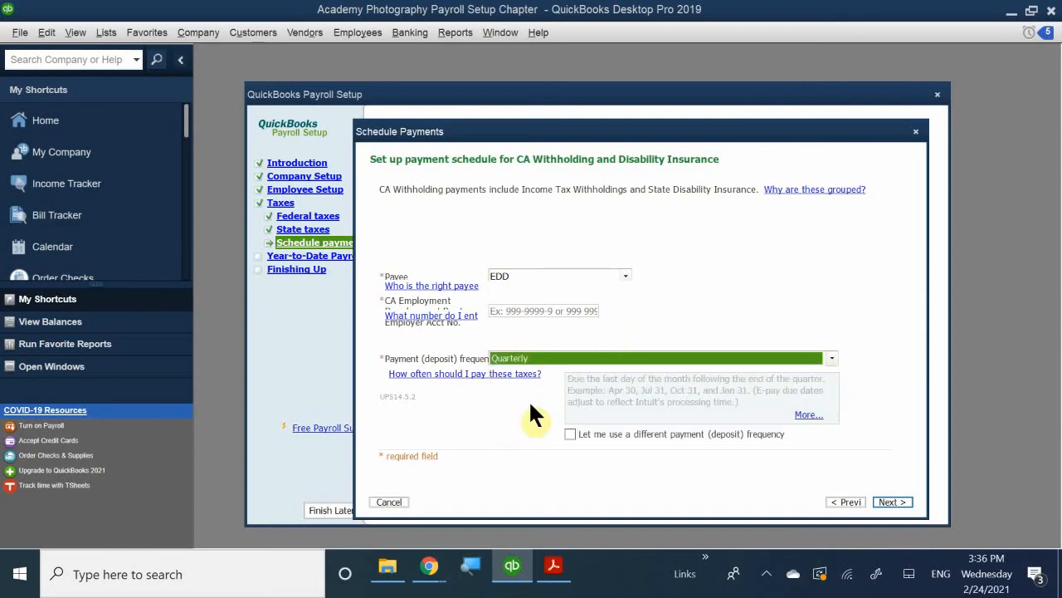
click(523, 275)
click(523, 275)
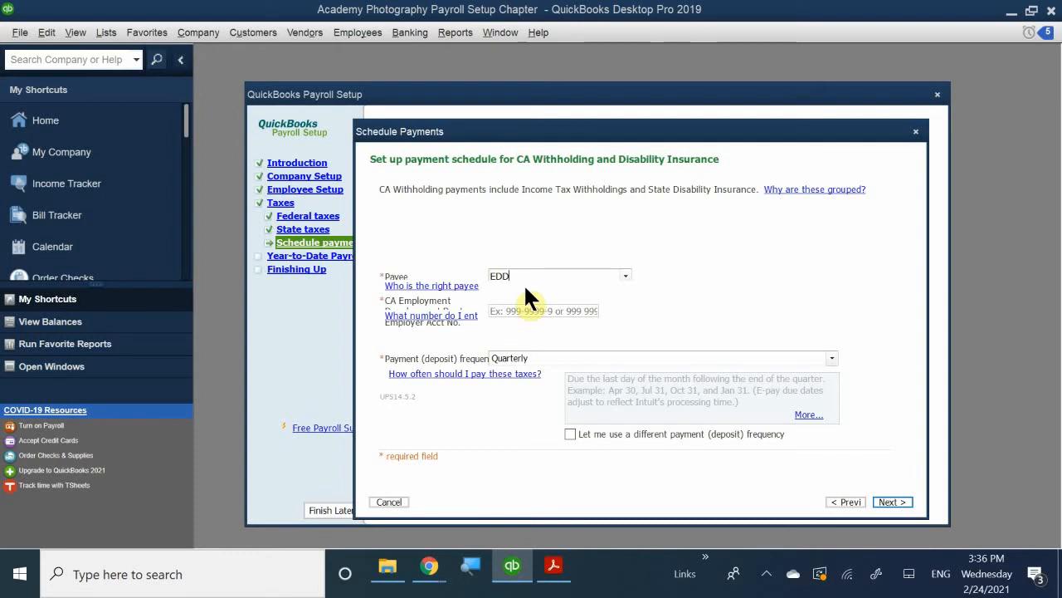
click(624, 274)
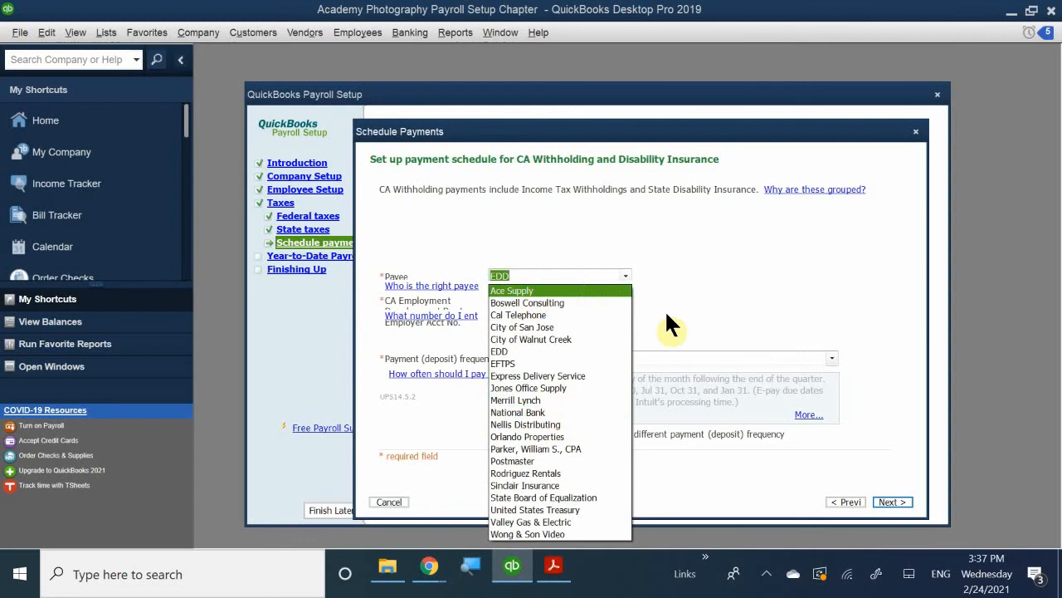
click(540, 350)
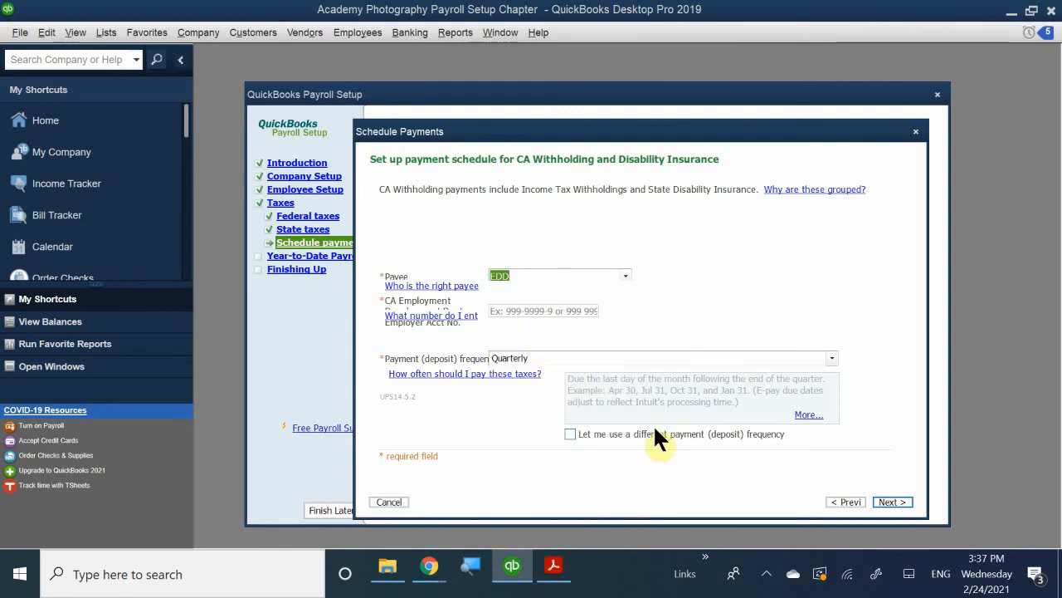
Step: Enter the CA Employment Development Dept employer account number for CA Withholding and proceed to the CA UI and Employment Training Tax schedule
click(892, 502)
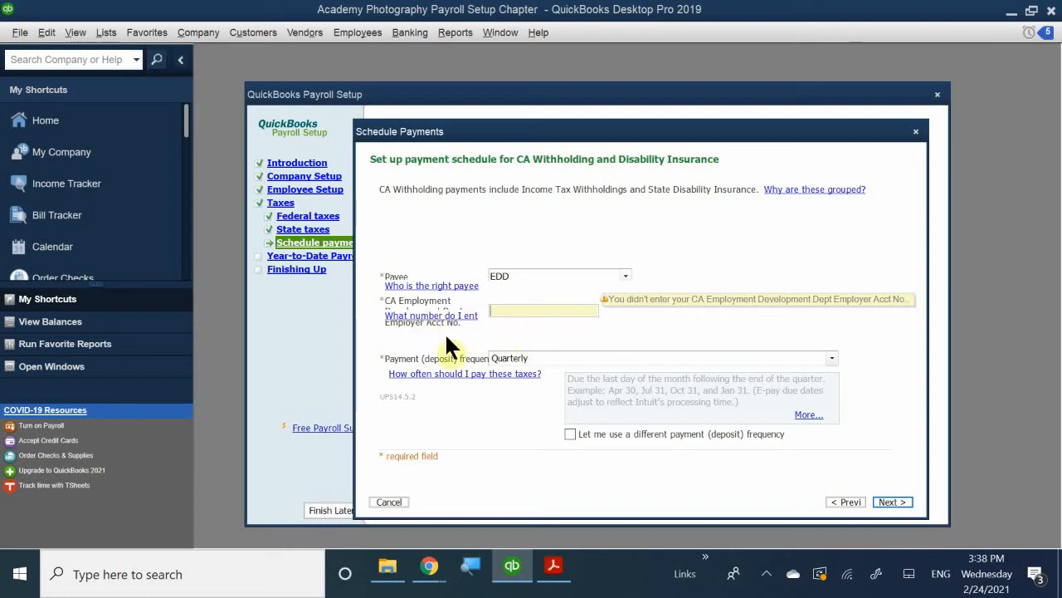
click(535, 280)
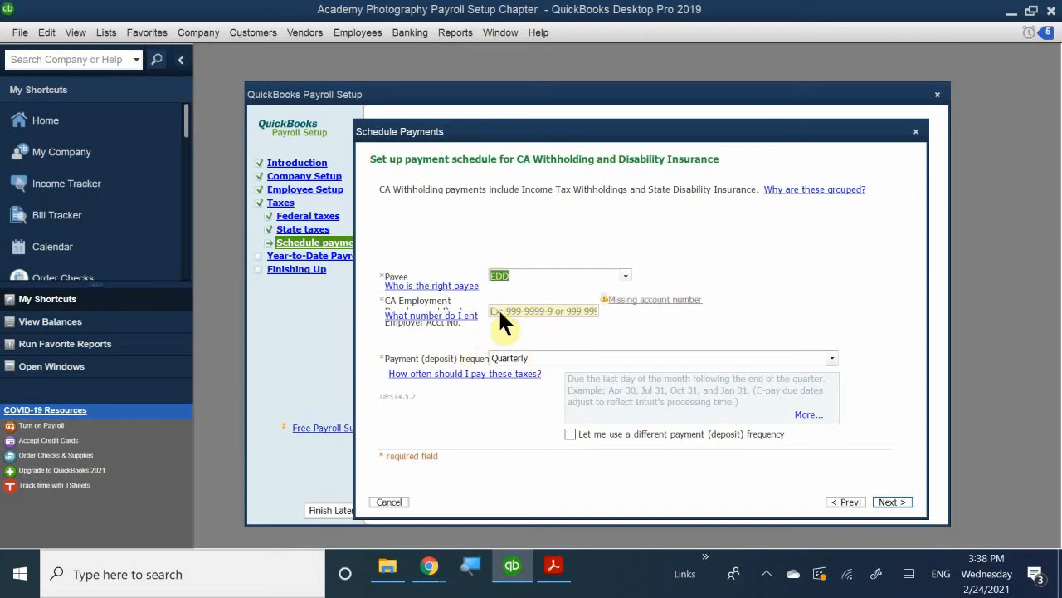
click(512, 310)
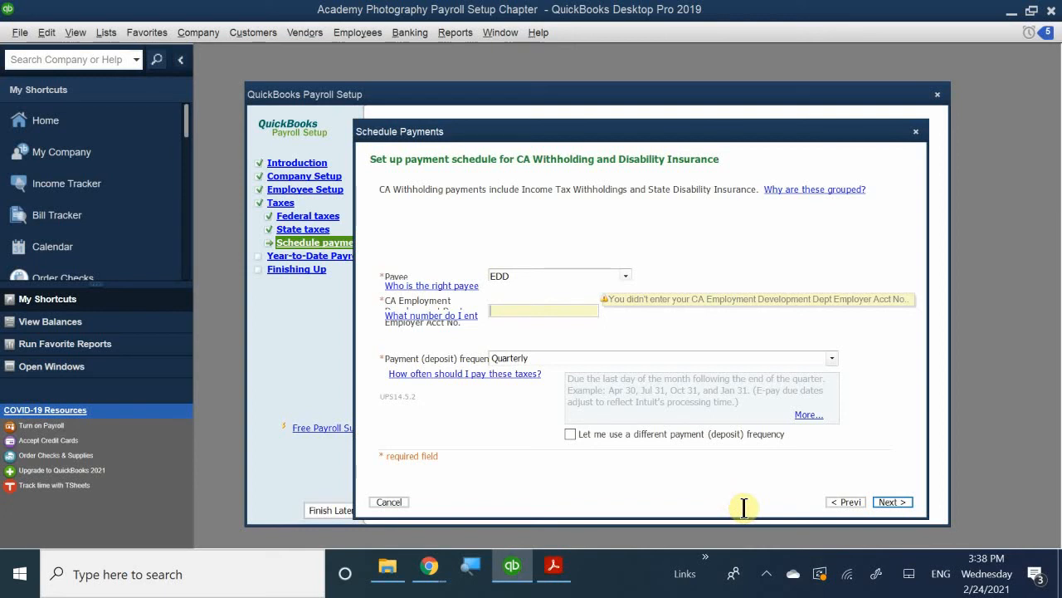
text(123-45678)
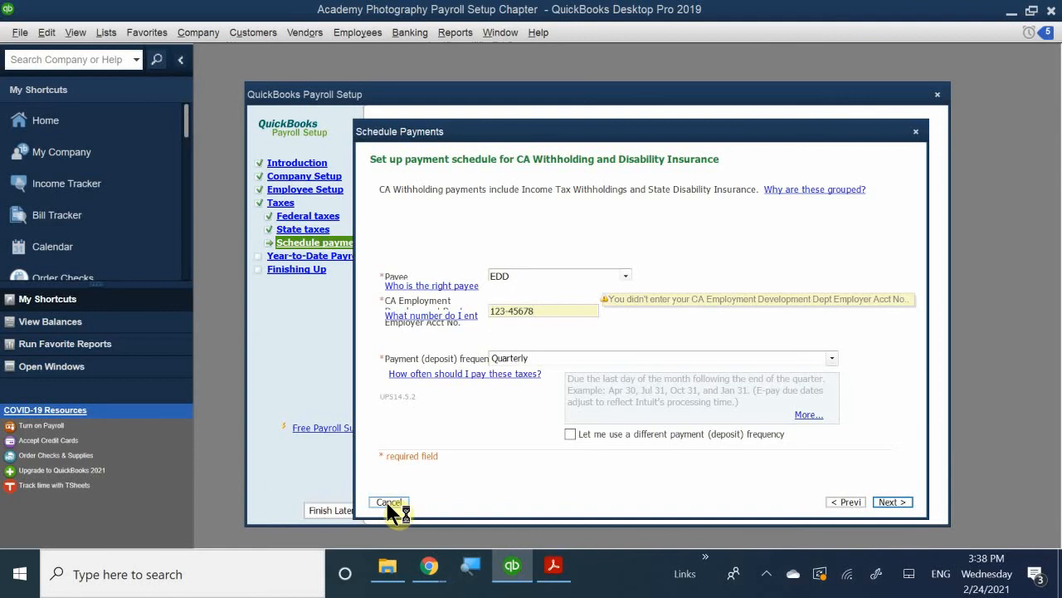
click(833, 502)
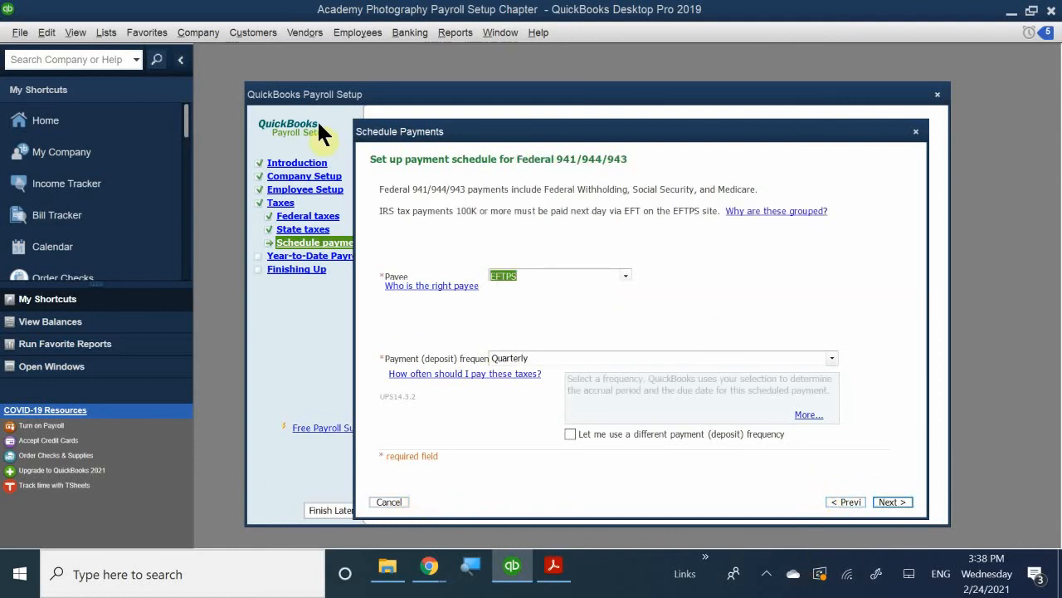
click(903, 500)
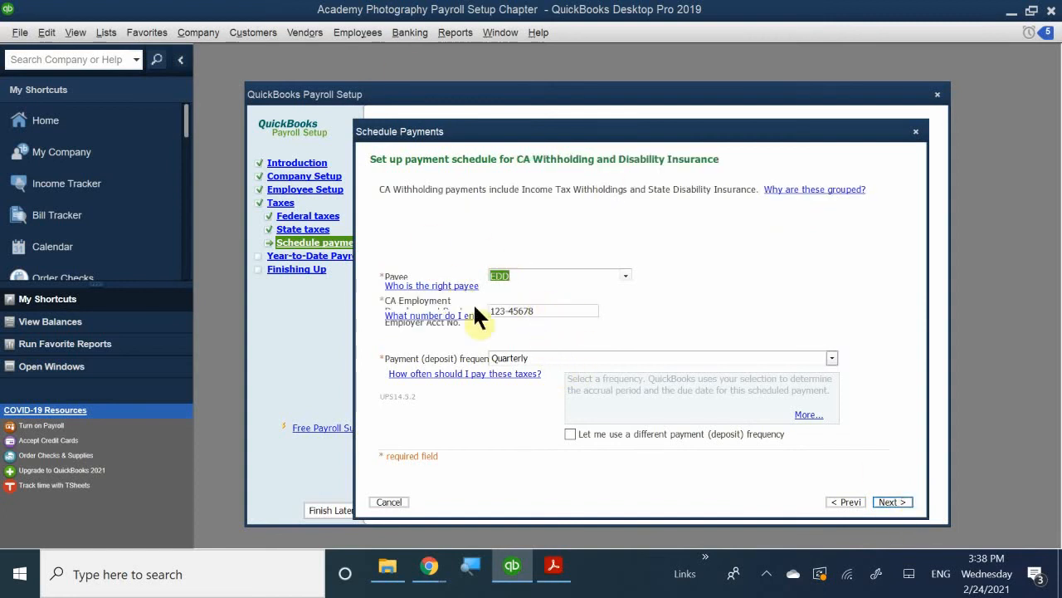
click(890, 501)
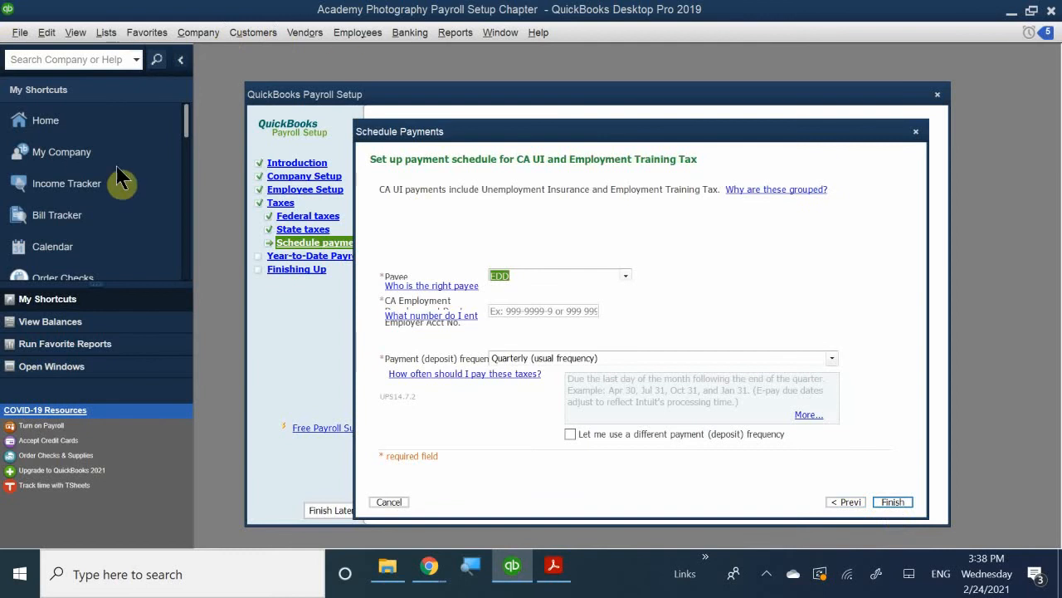
Step: Enter the employer account number for CA UI and Employment Training Tax, choose Quarterly (usual frequency), and finish scheduling the payments
click(506, 310)
text(123)
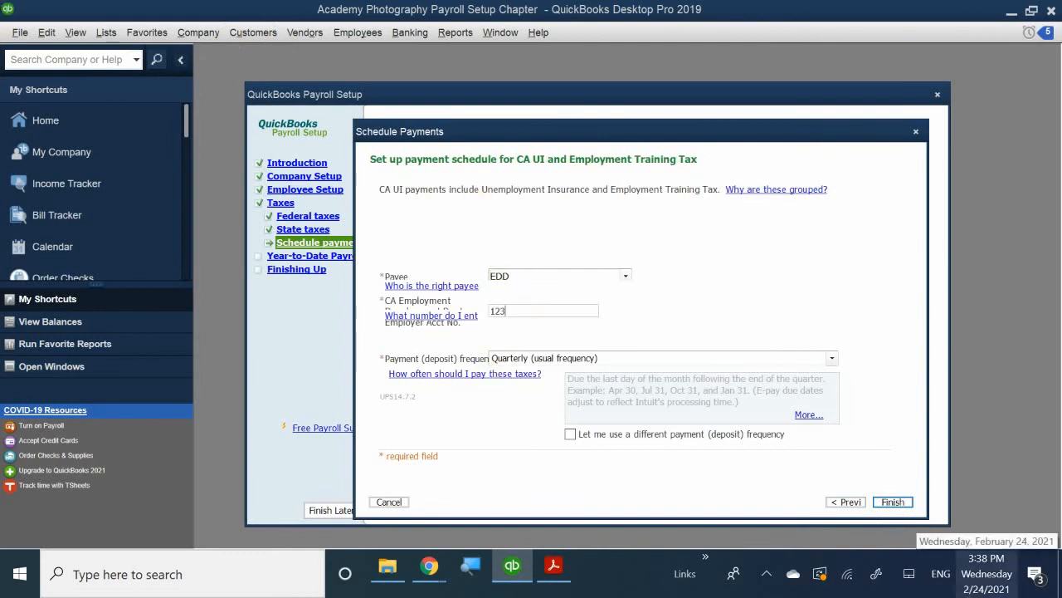
text(-45678)
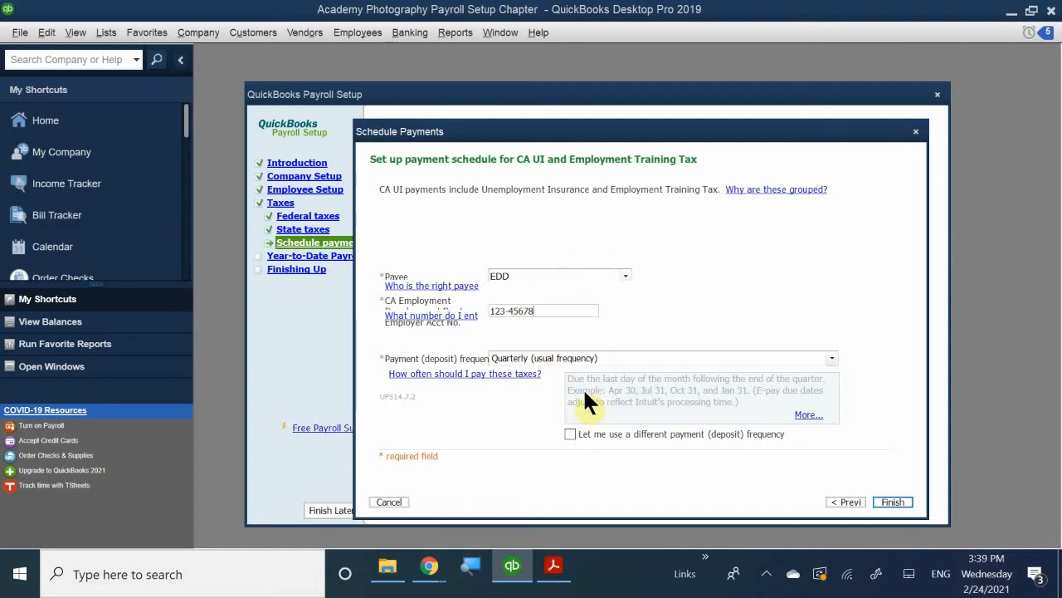
click(518, 359)
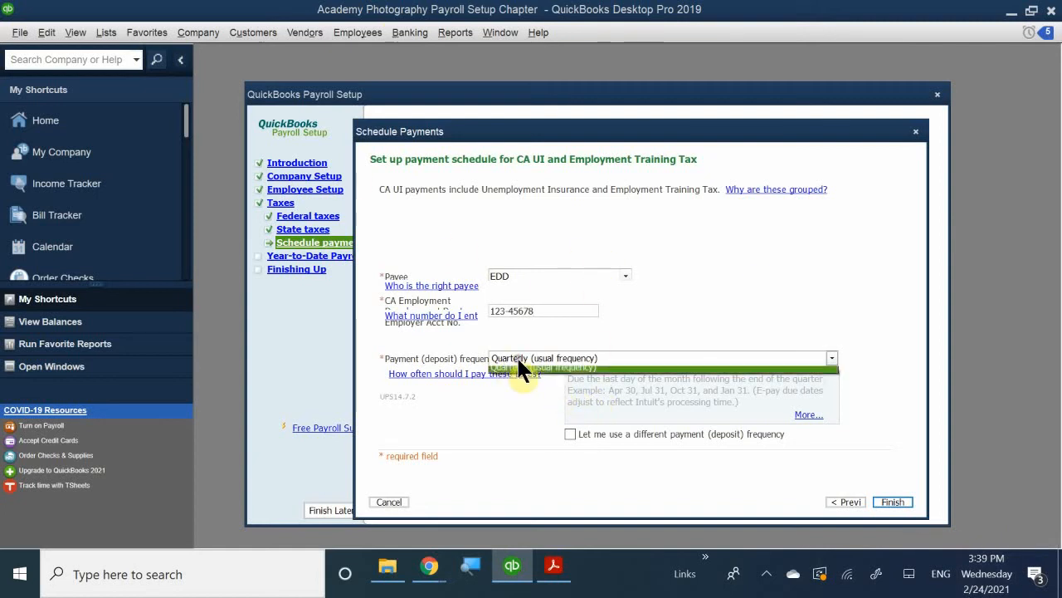
click(519, 363)
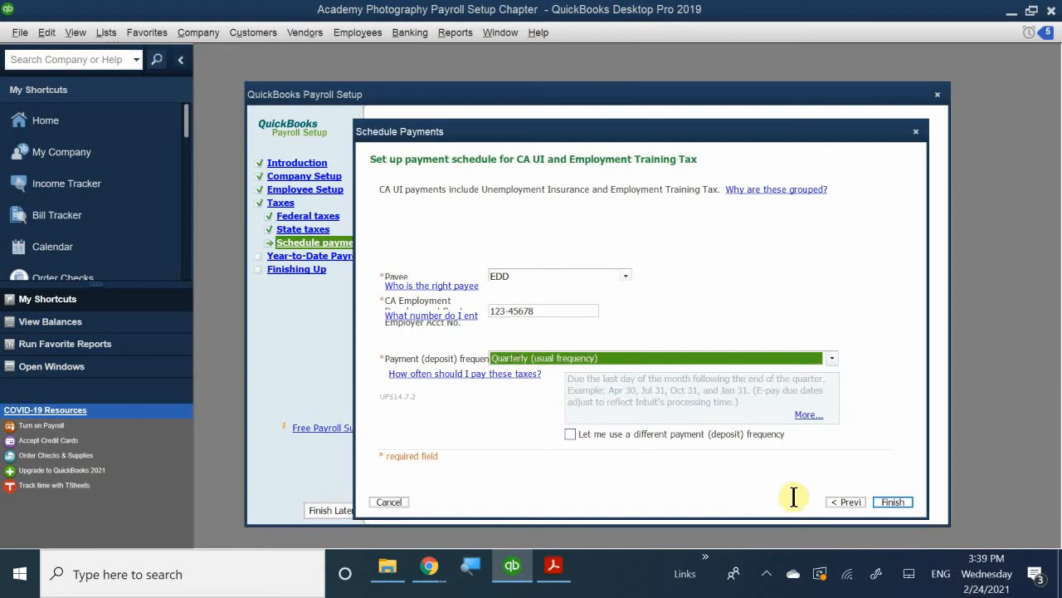
click(902, 502)
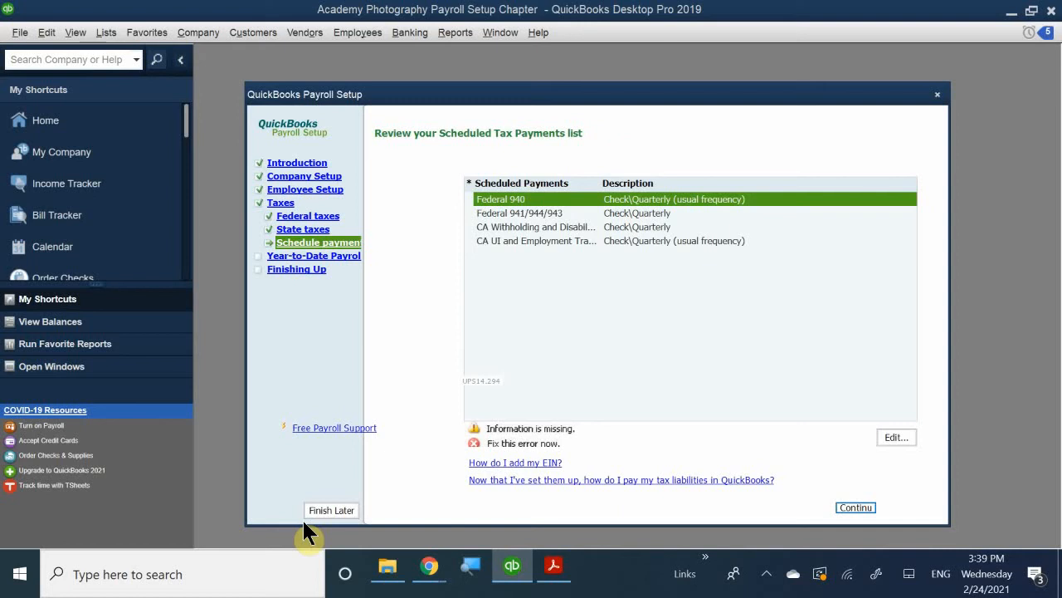
Step: Answer No to whether the company has issued paychecks this year, then complete payroll setup by going to the Payroll Center
click(855, 507)
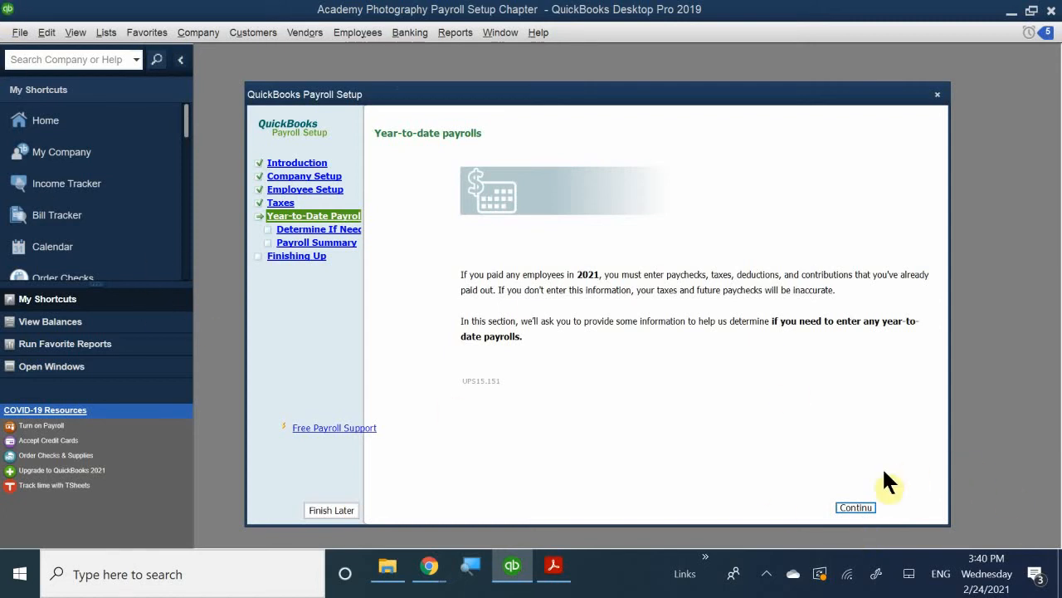
click(856, 507)
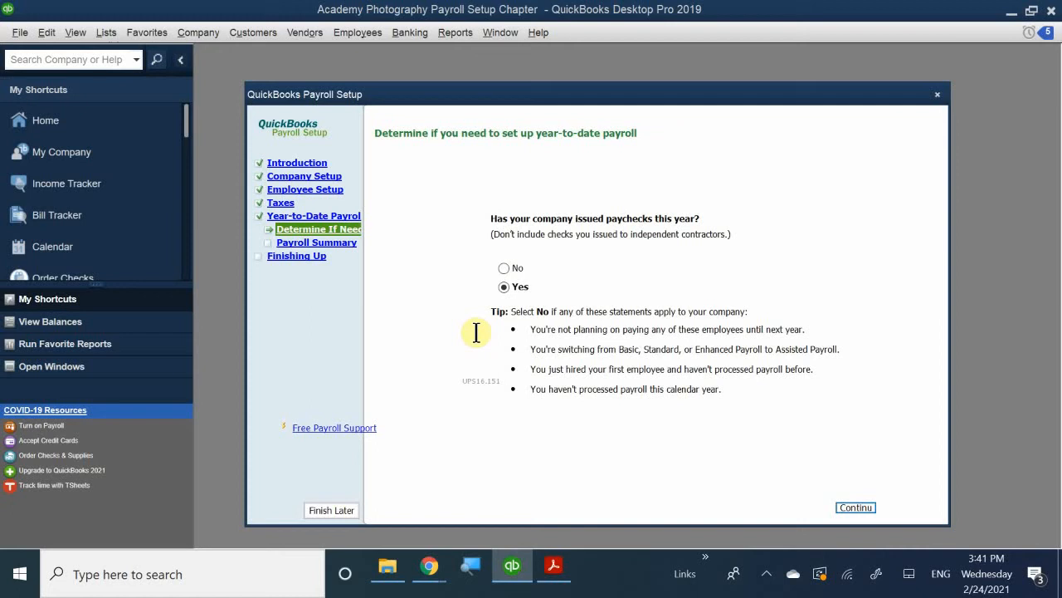
click(503, 269)
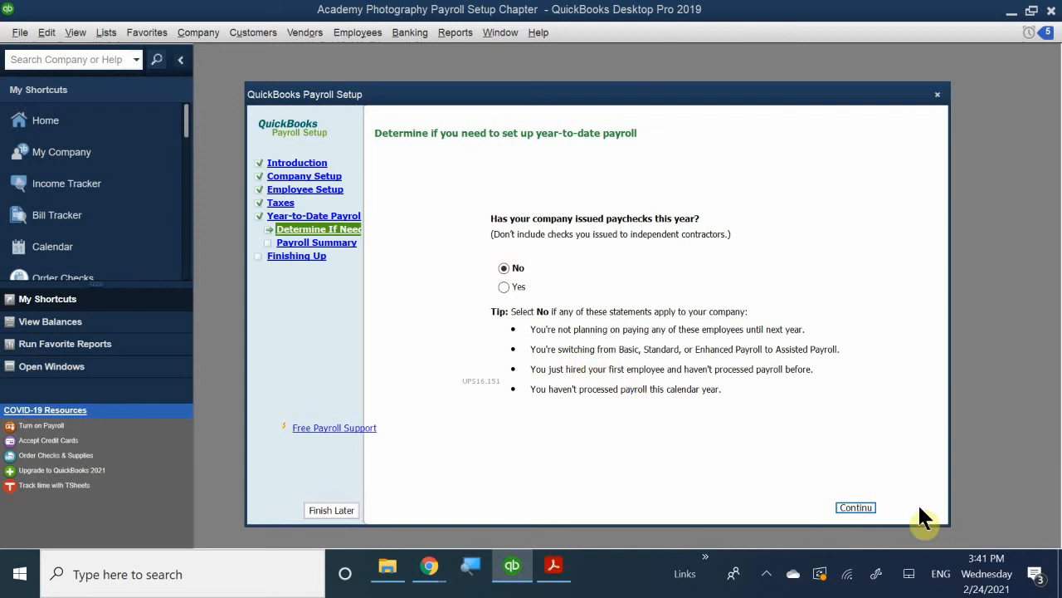
click(857, 508)
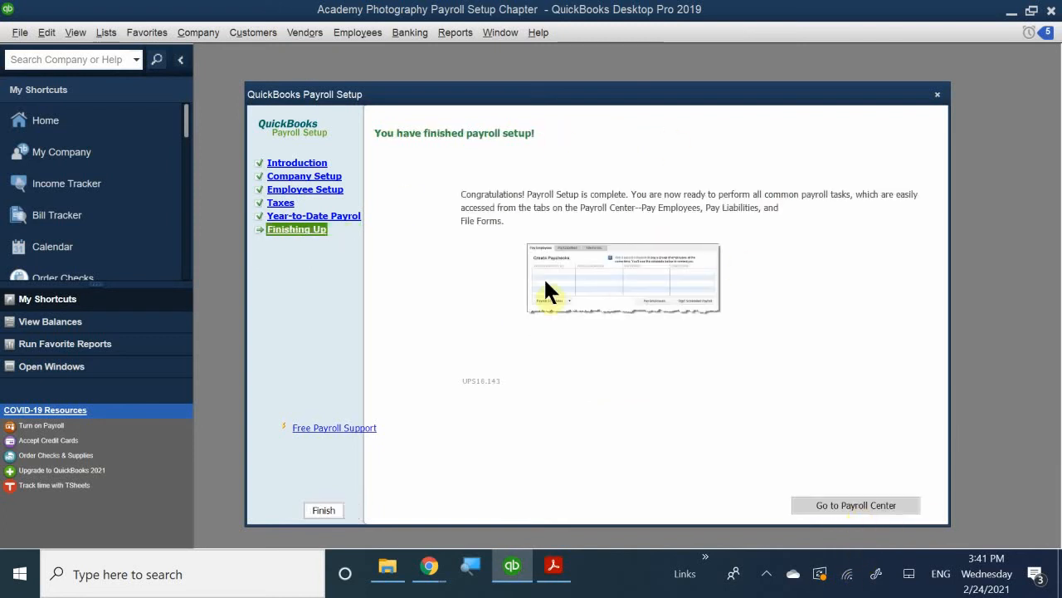
click(855, 509)
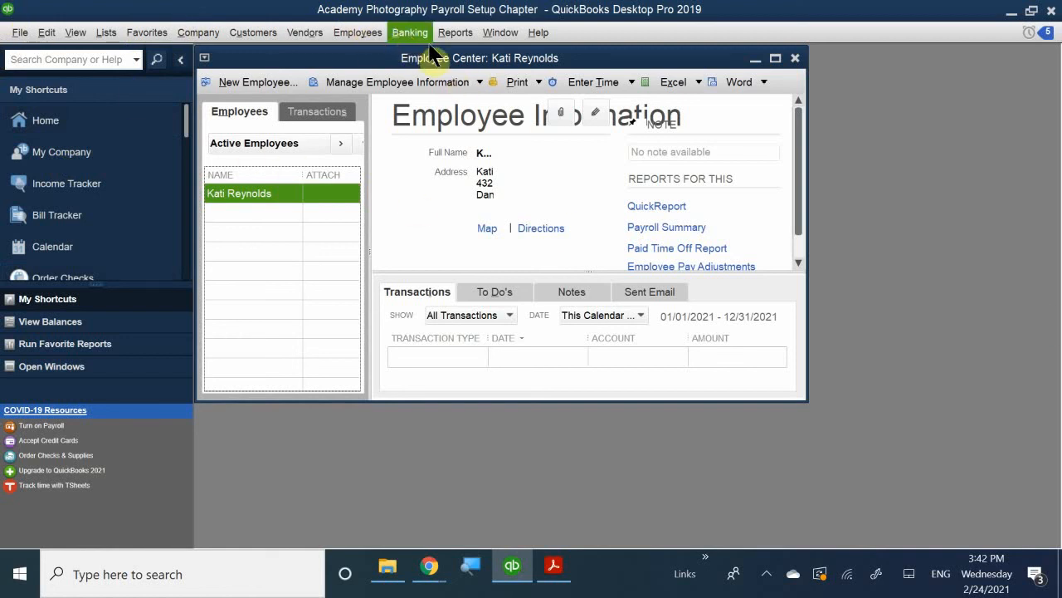
Step: Maximize the Employee Center, widen its employee list, and sort the list by name
drag(434, 57, 434, 55)
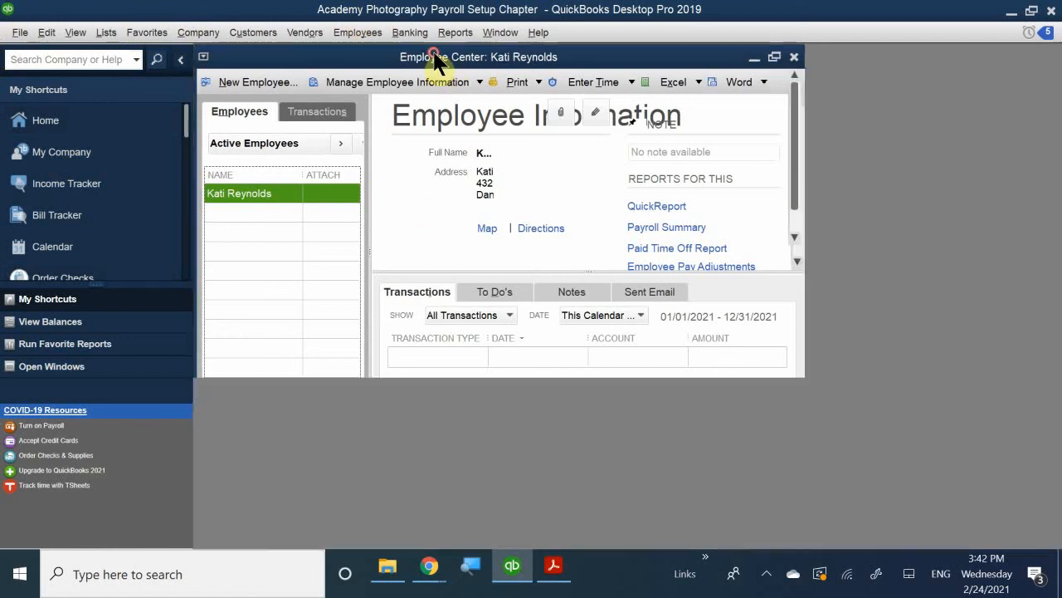
double_click(433, 55)
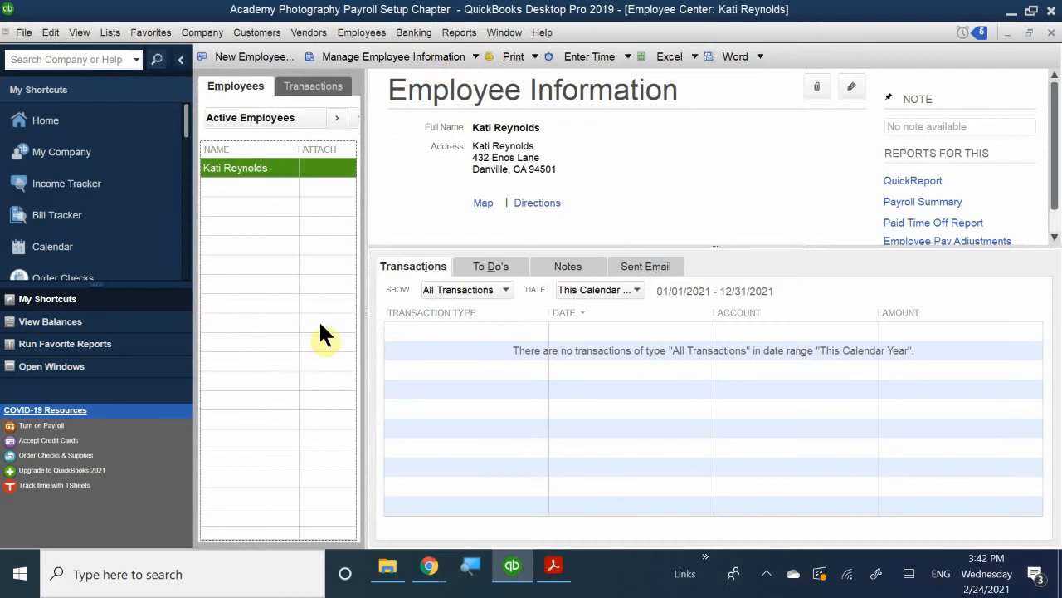
drag(365, 327, 478, 362)
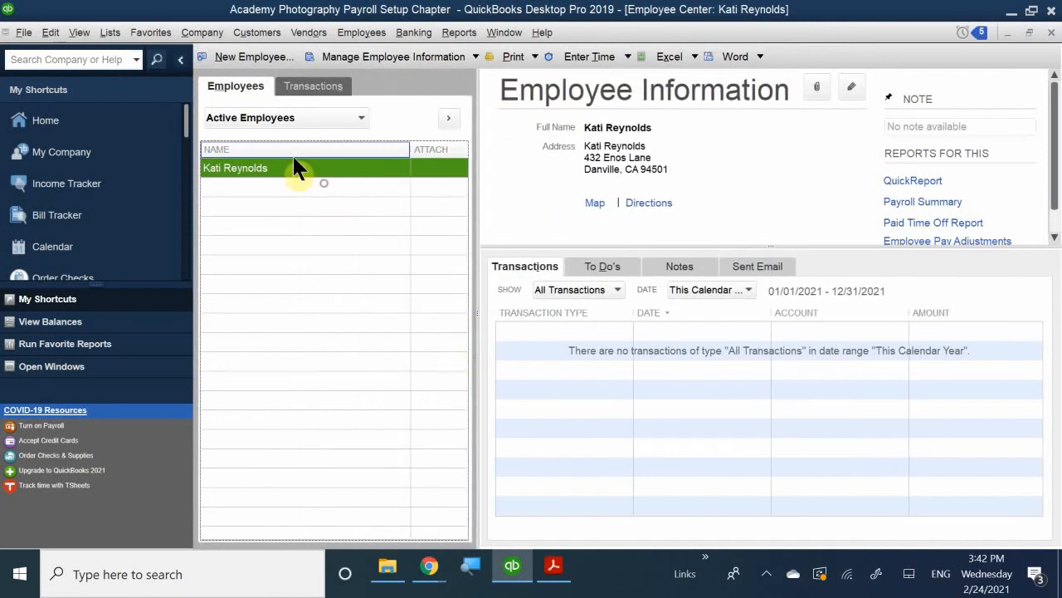
click(267, 168)
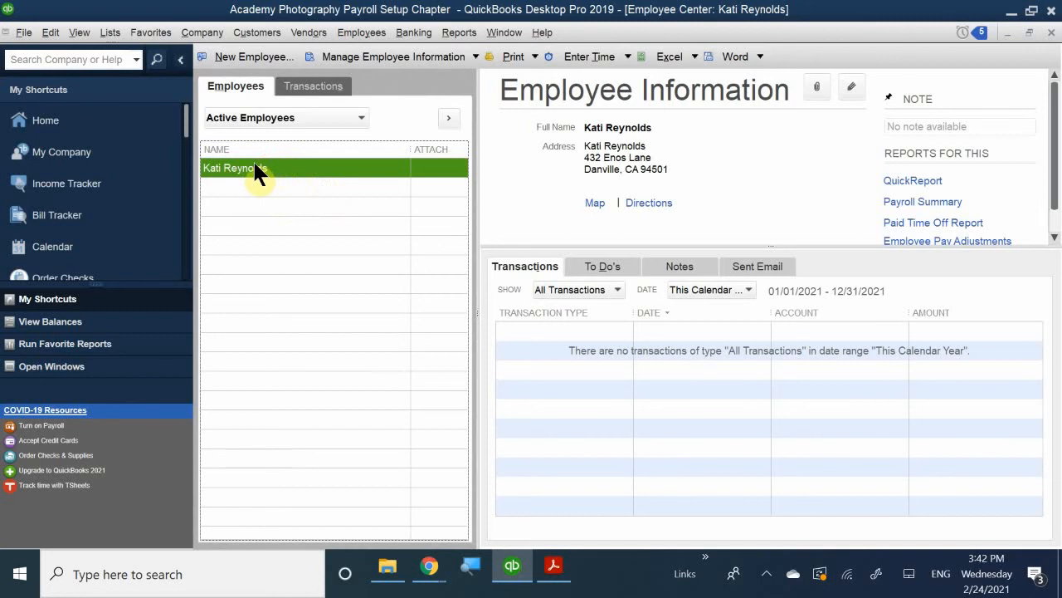
click(244, 154)
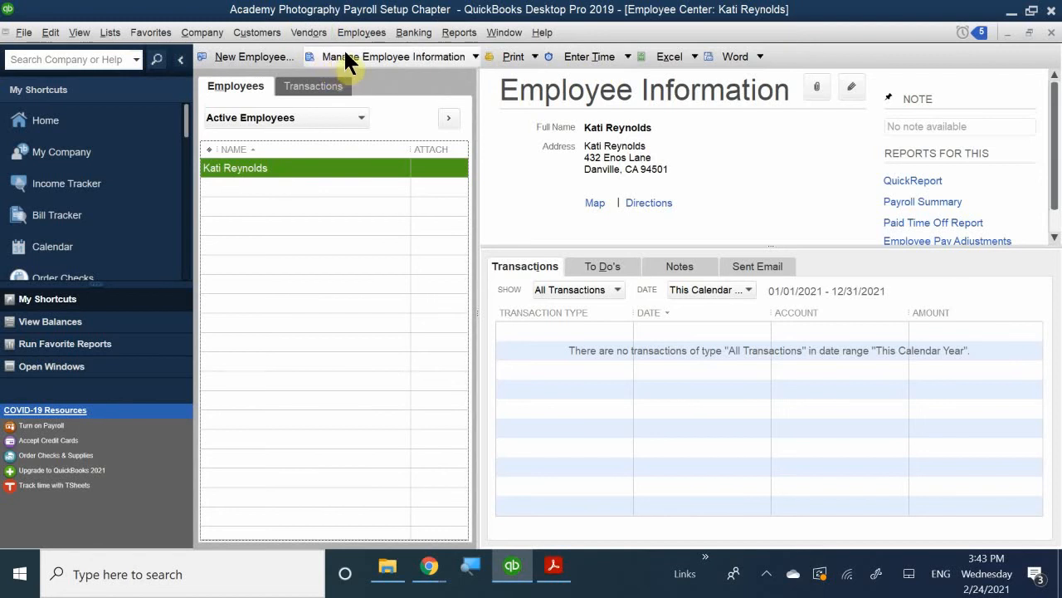
Step: Examine the Personal, Address & Contact and Payroll Info sections of the new employee form and close it without adding anyone
click(238, 58)
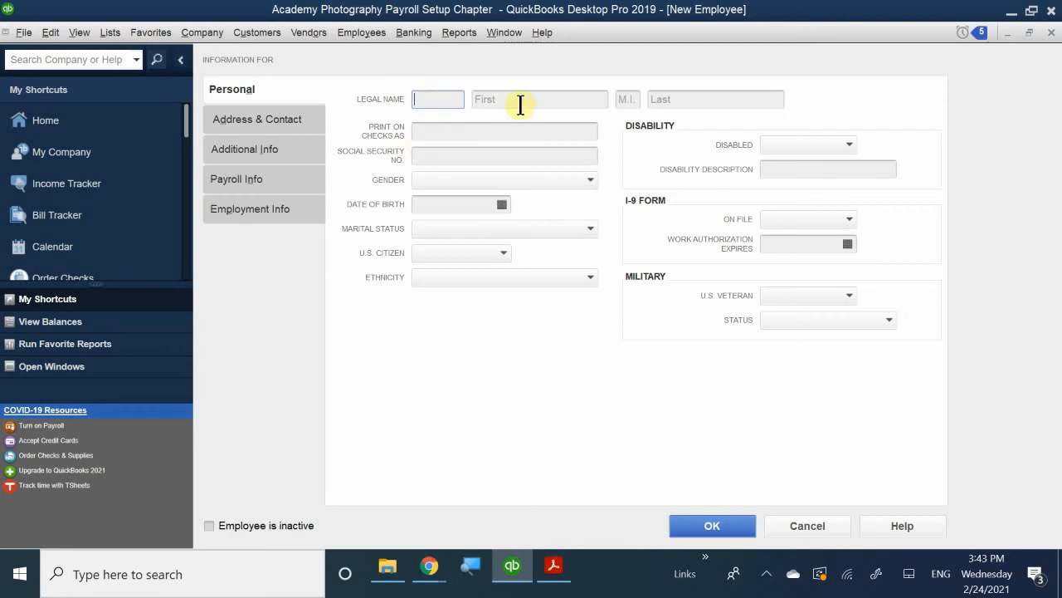
click(1051, 33)
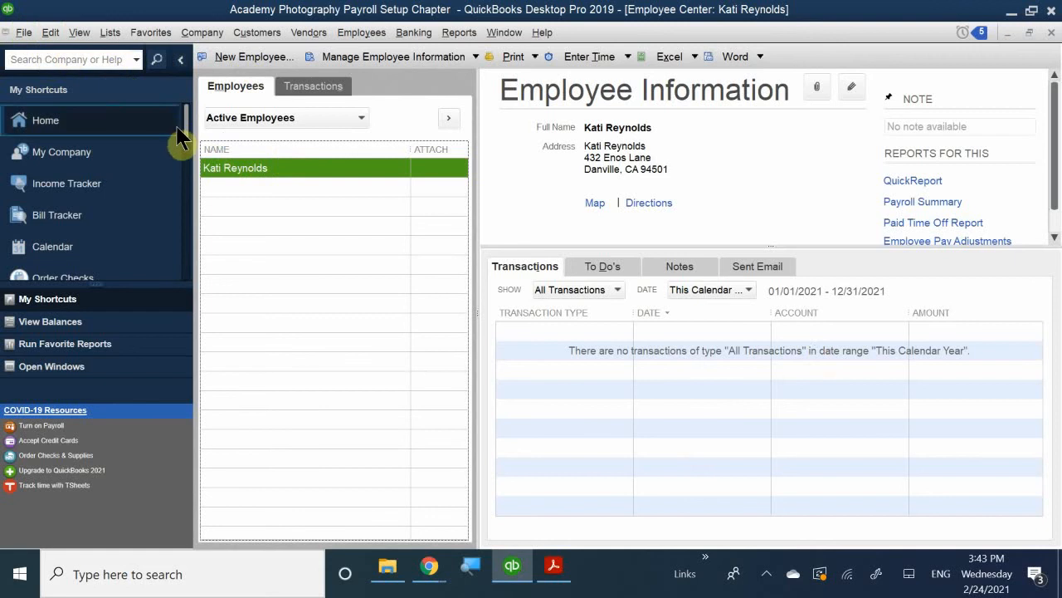
click(245, 56)
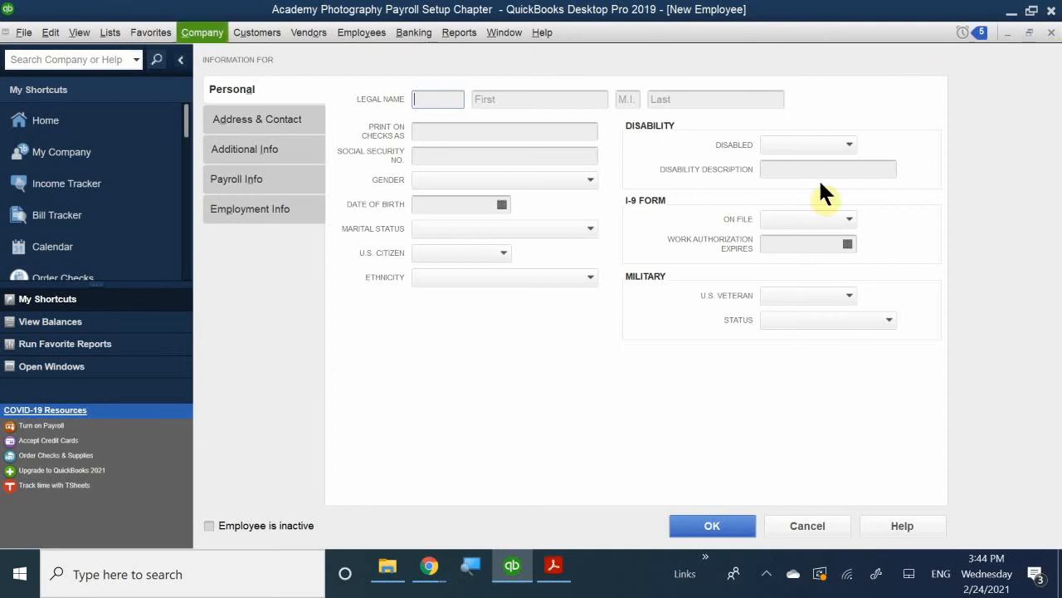
click(1052, 33)
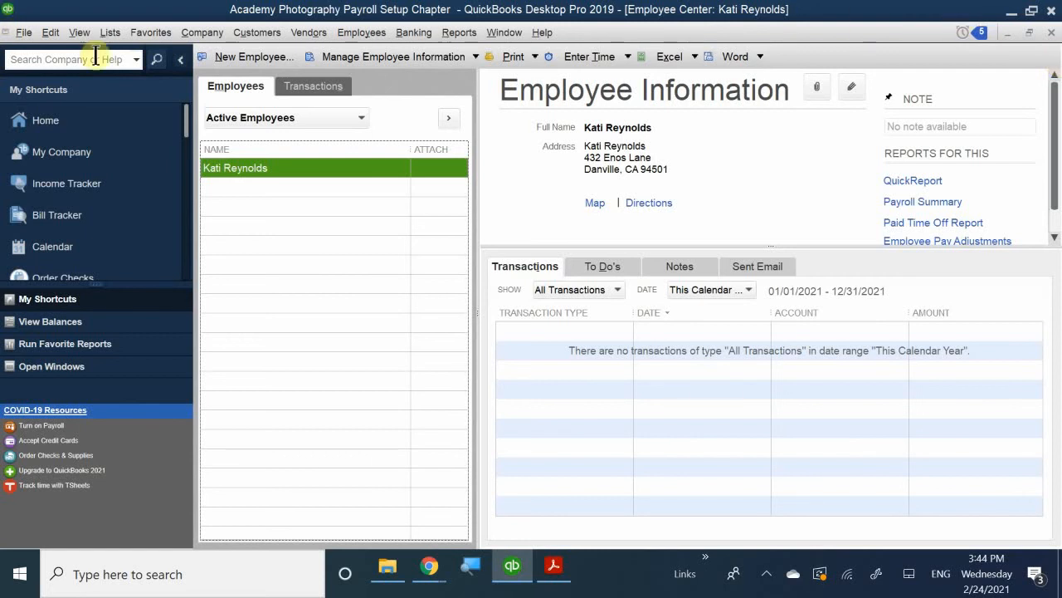
click(235, 54)
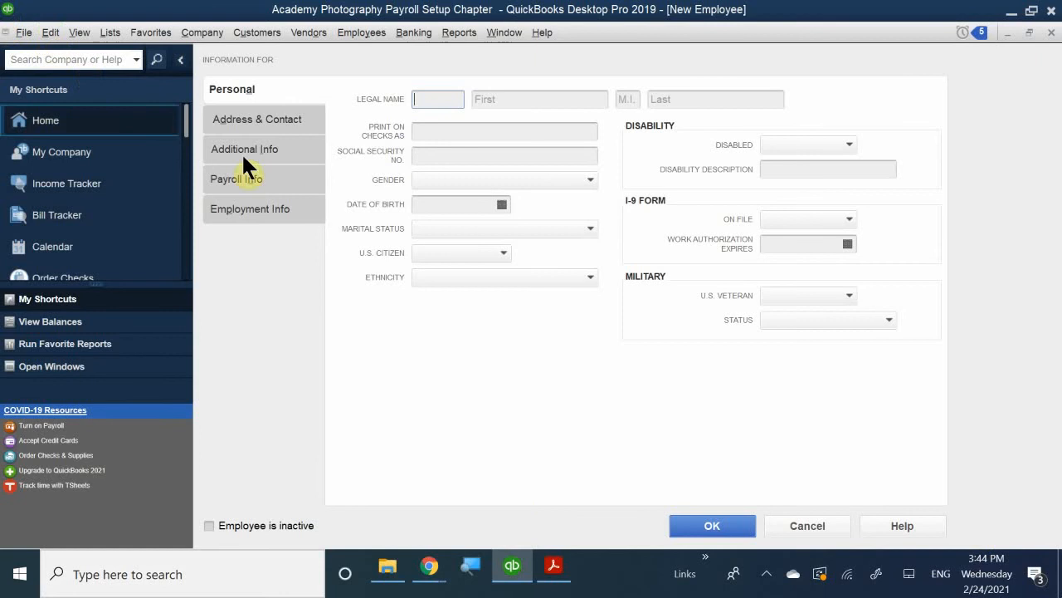
click(246, 117)
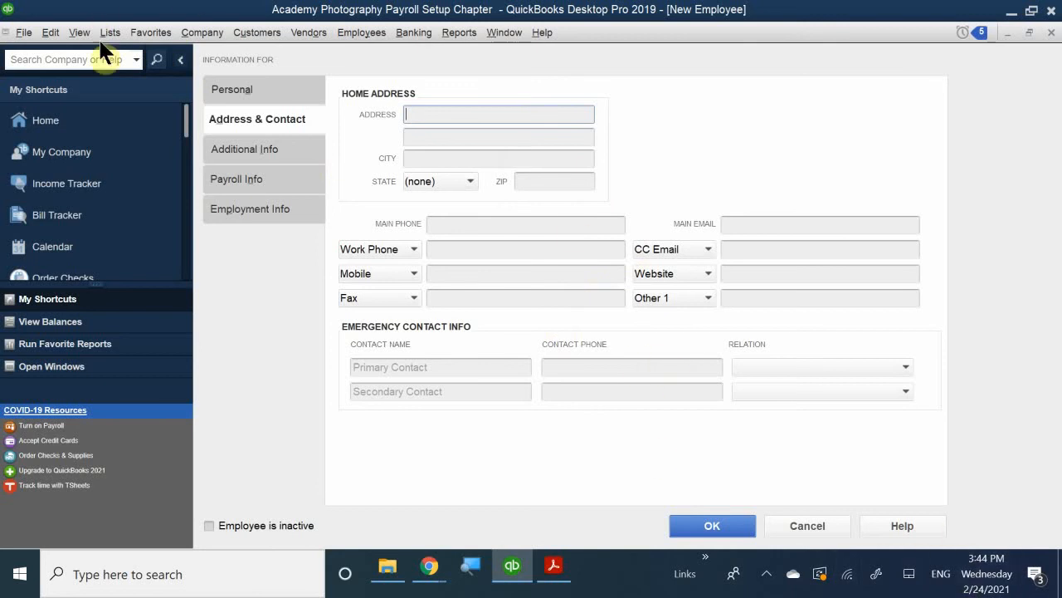
click(236, 177)
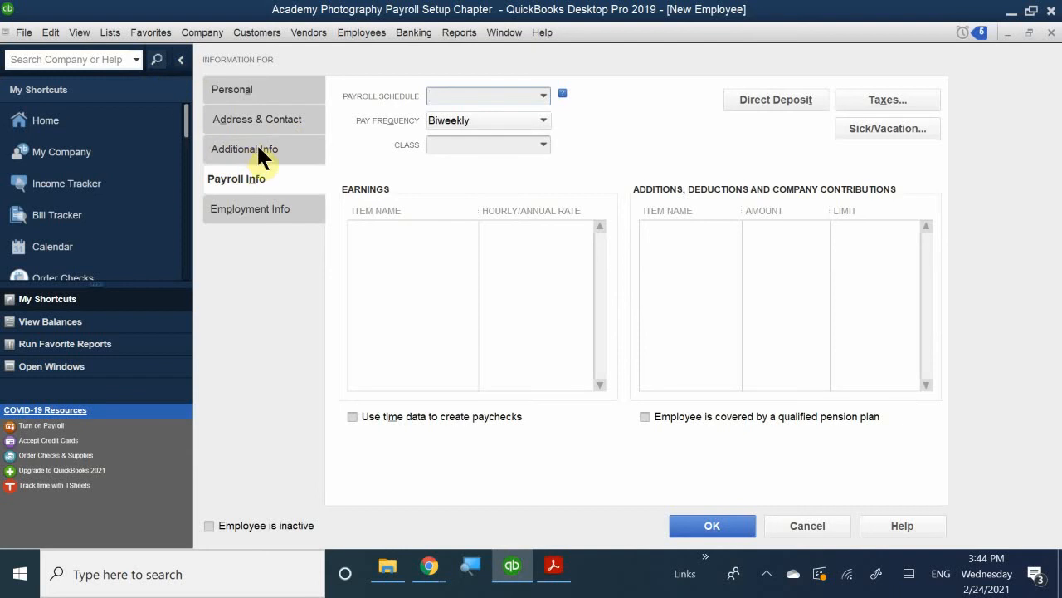
click(241, 86)
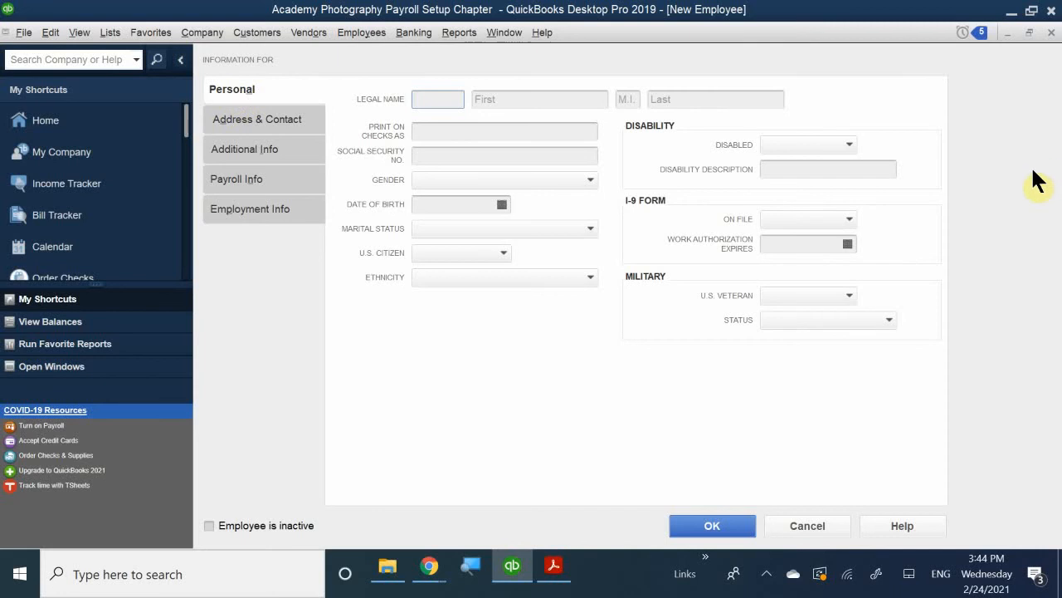
click(1051, 32)
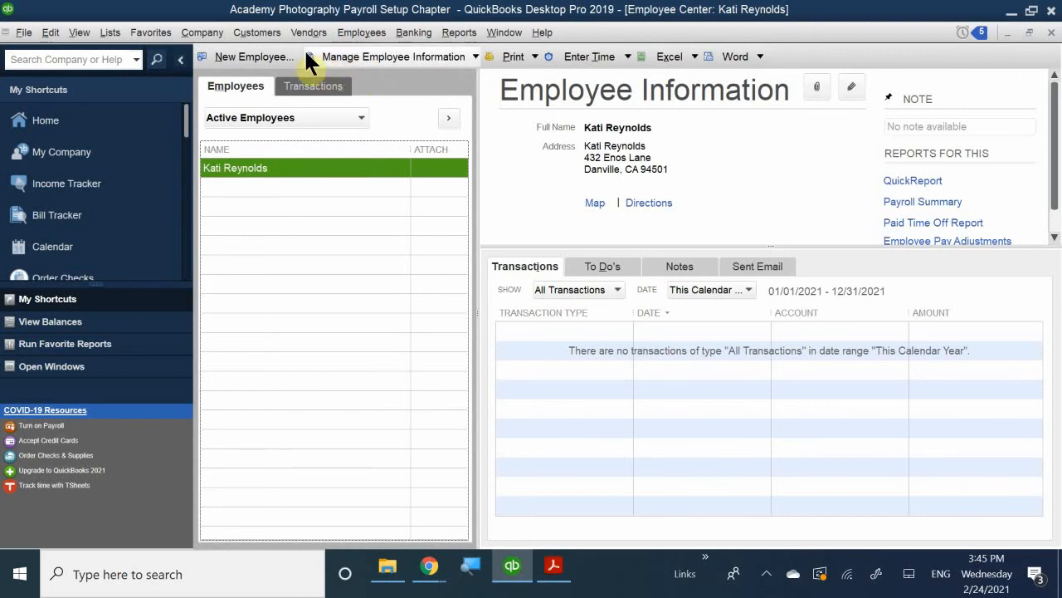
Step: Open the default settings for new employees and choose Biweekly as the pay frequency, leaving the payroll schedule blank
click(348, 56)
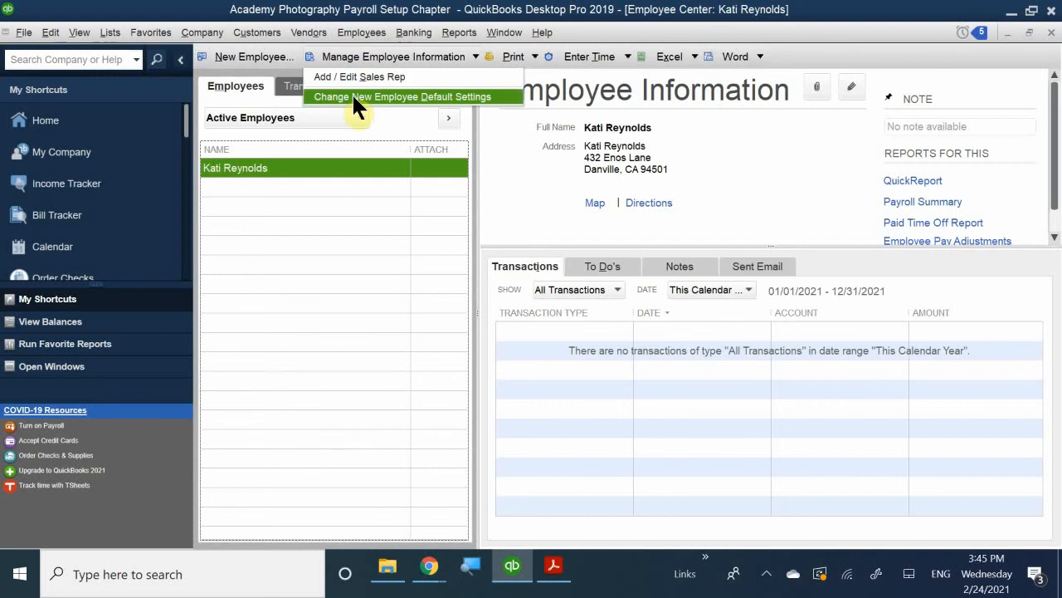
click(446, 106)
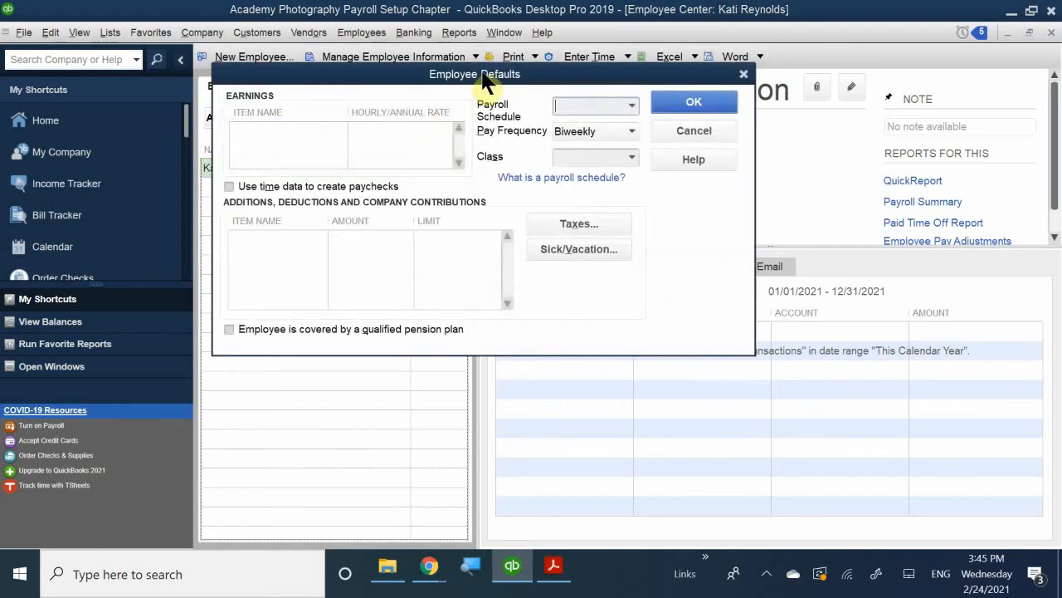
drag(453, 83, 536, 94)
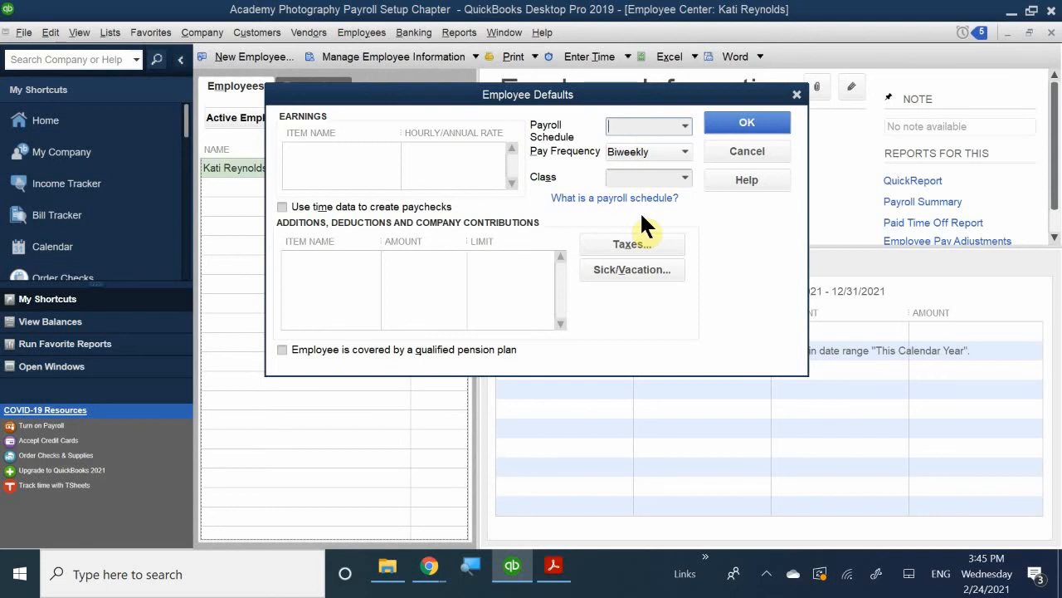
text(Bi)
key(BackSpace)
key(BackSpace)
click(684, 126)
click(681, 125)
click(659, 152)
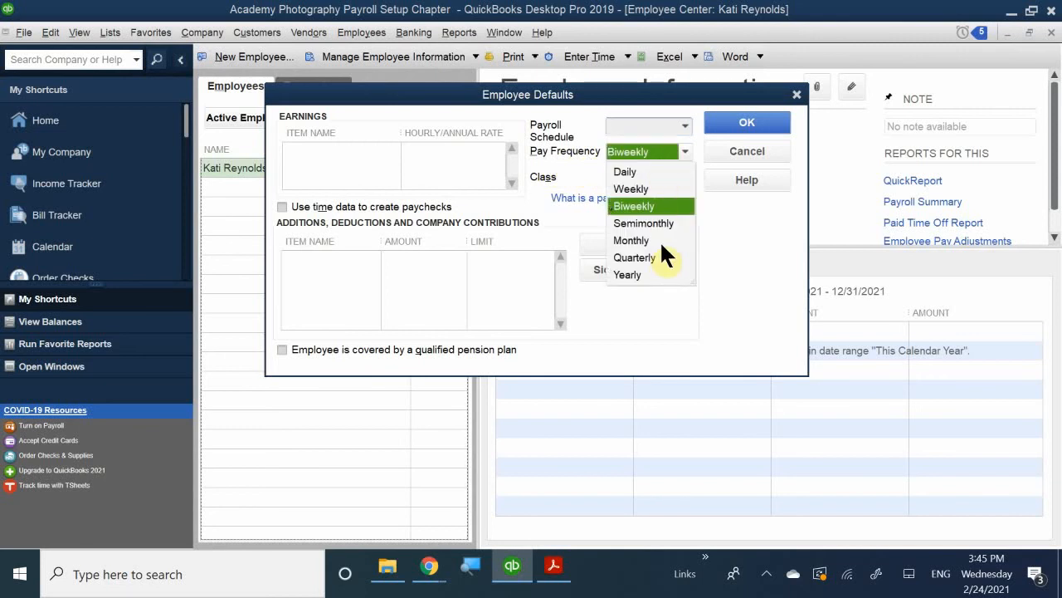
click(641, 218)
click(623, 202)
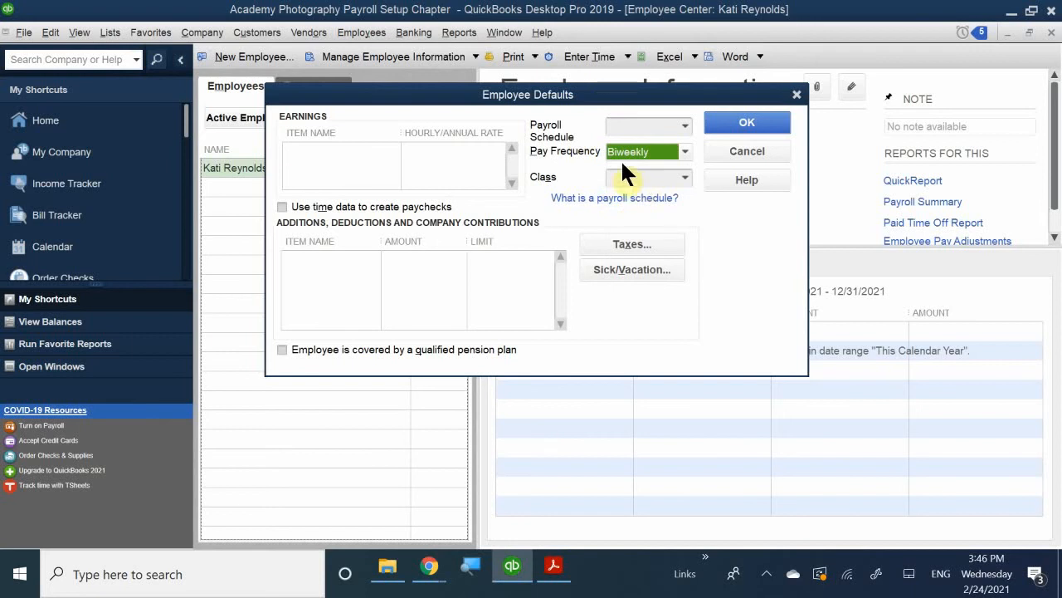
Step: Review the class and payroll schedule choices in the employee defaults without selecting any
click(630, 177)
click(686, 177)
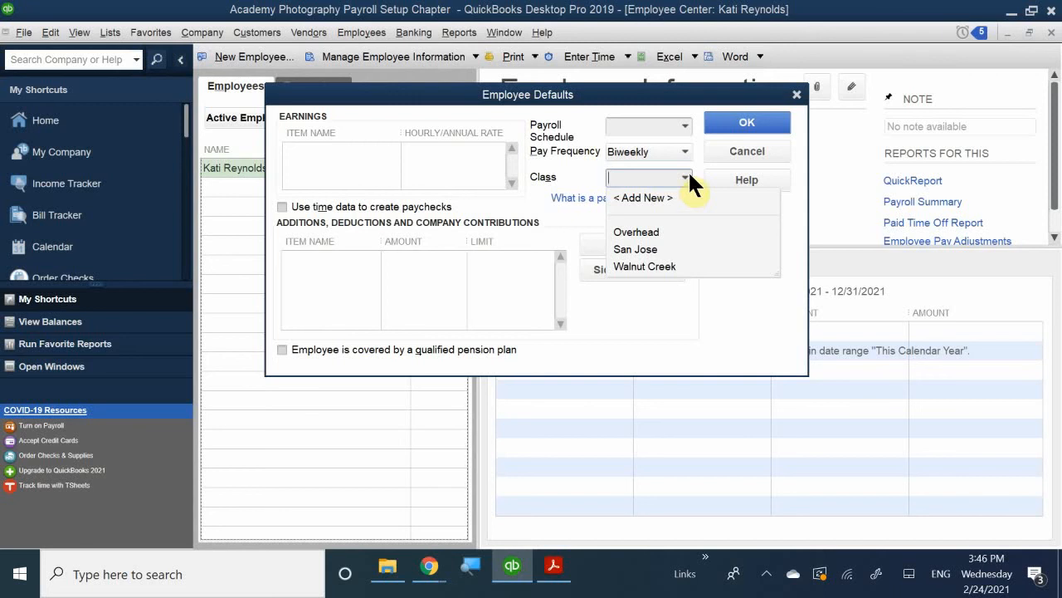
click(688, 174)
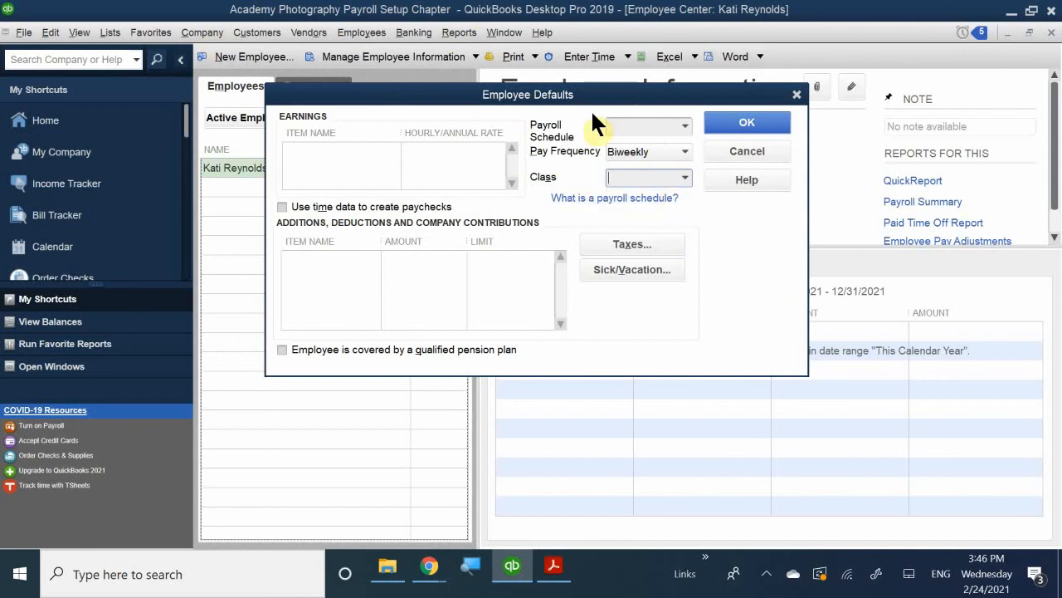
click(685, 127)
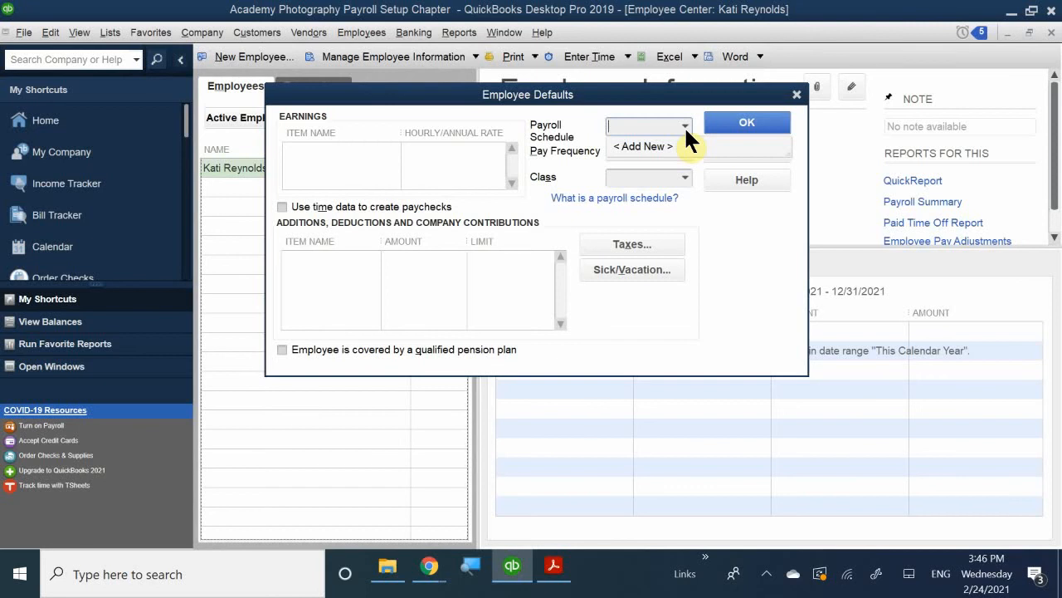
click(686, 133)
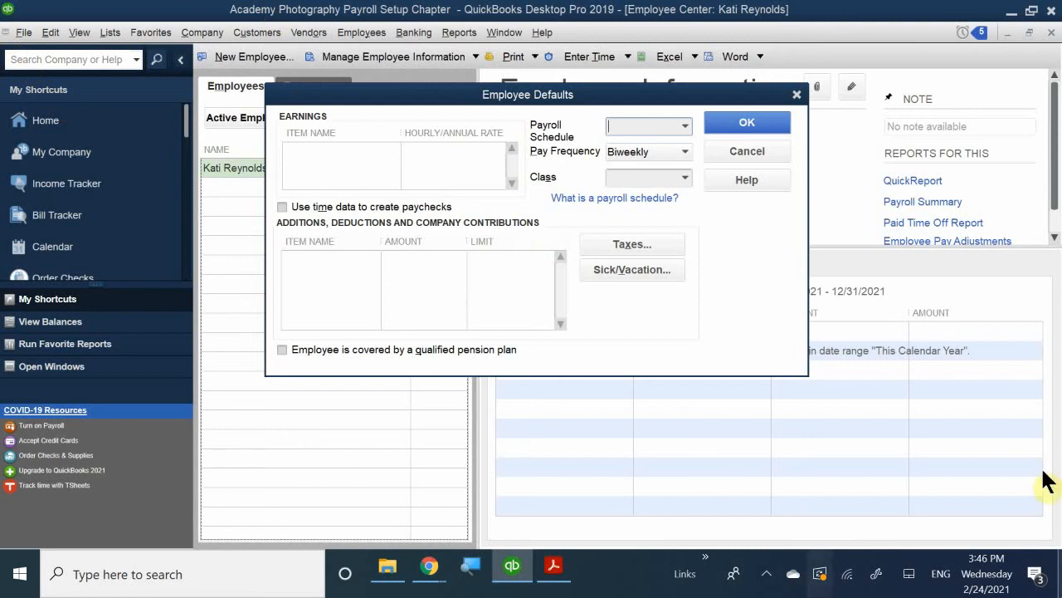
Step: Add Hourly Regular as the default earnings item for new employees
click(328, 151)
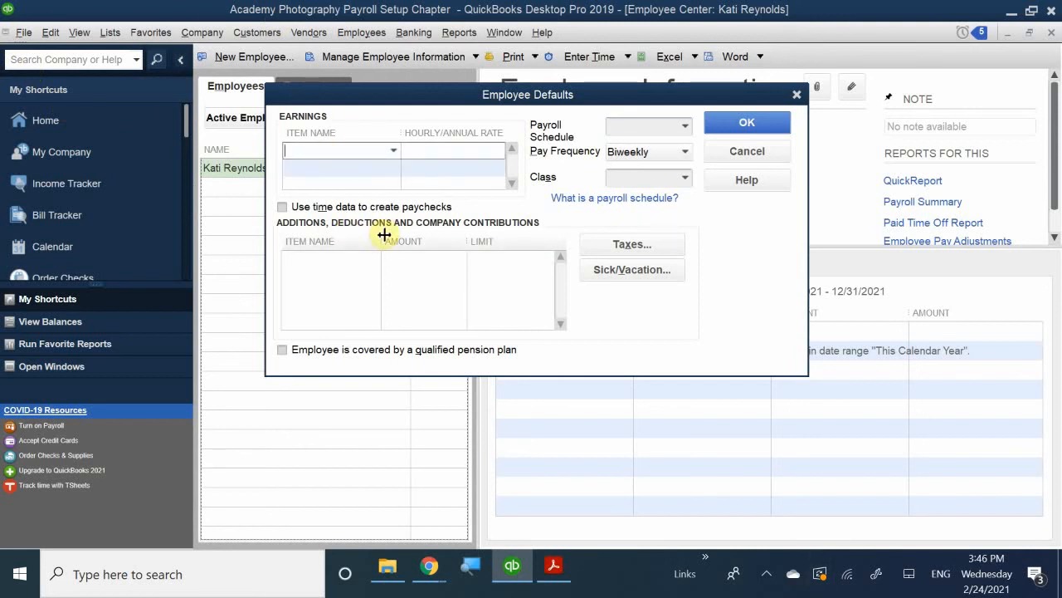
text(G)
key(BackSpace)
text(Hourly Regular)
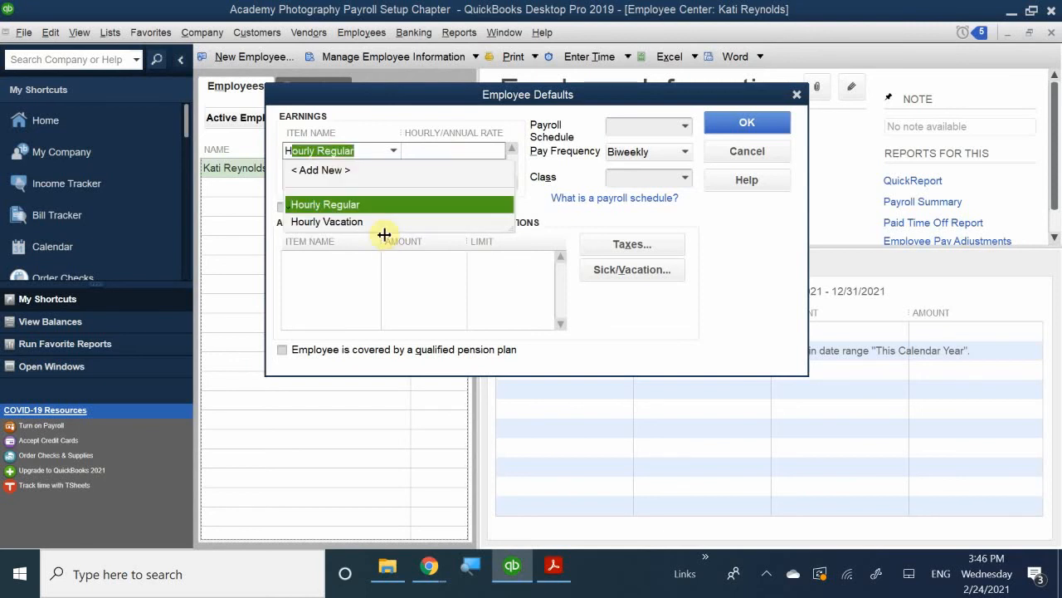
click(332, 204)
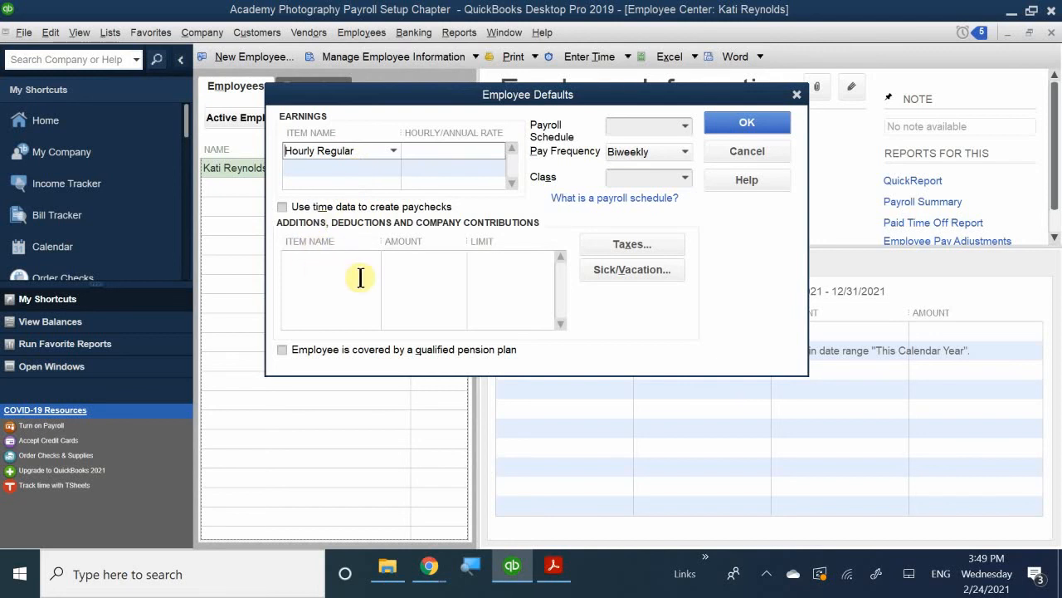
Step: Add 401k Deduction as the first default item under additions, deductions and company contributions
click(328, 263)
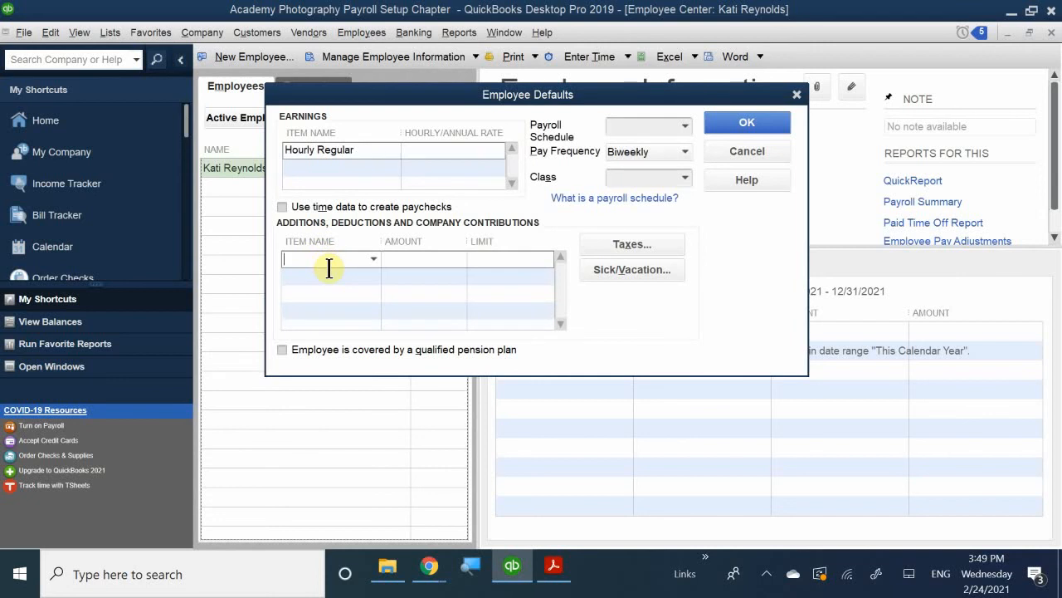
text(HOL)
key(BackSpace)
key(BackSpace)
text(o)
key(BackSpace)
click(374, 259)
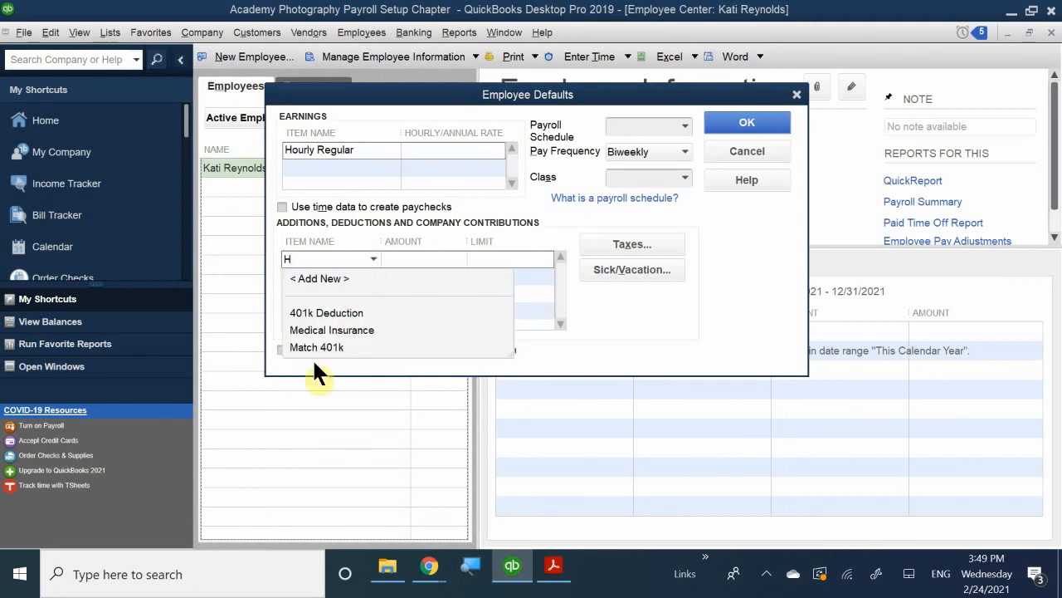
click(331, 313)
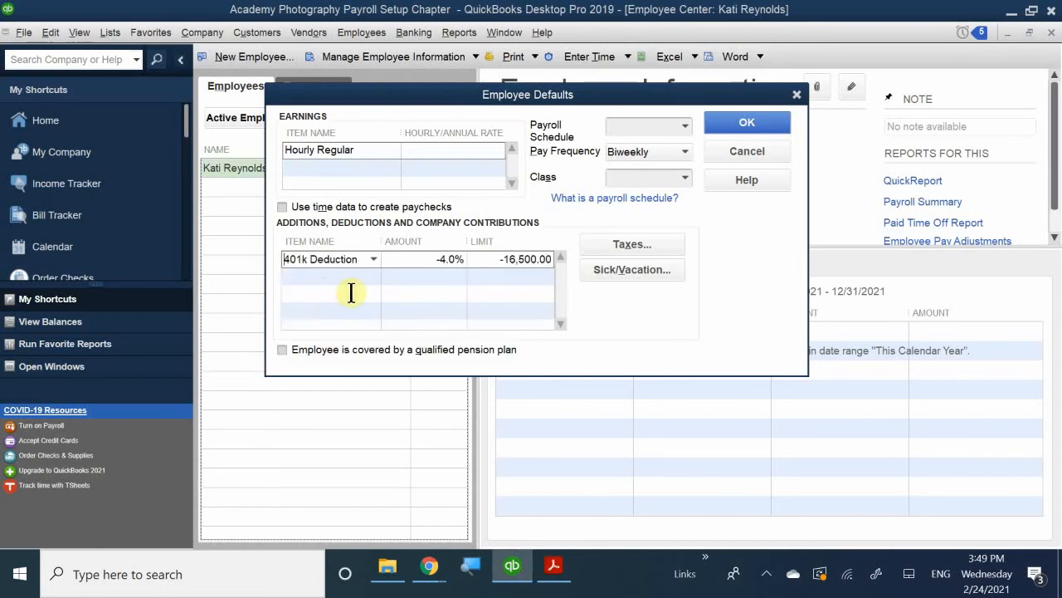
Step: Add Medical Insurance and Match 401k below the 401k Deduction in the default deductions and contributions
click(378, 275)
click(372, 276)
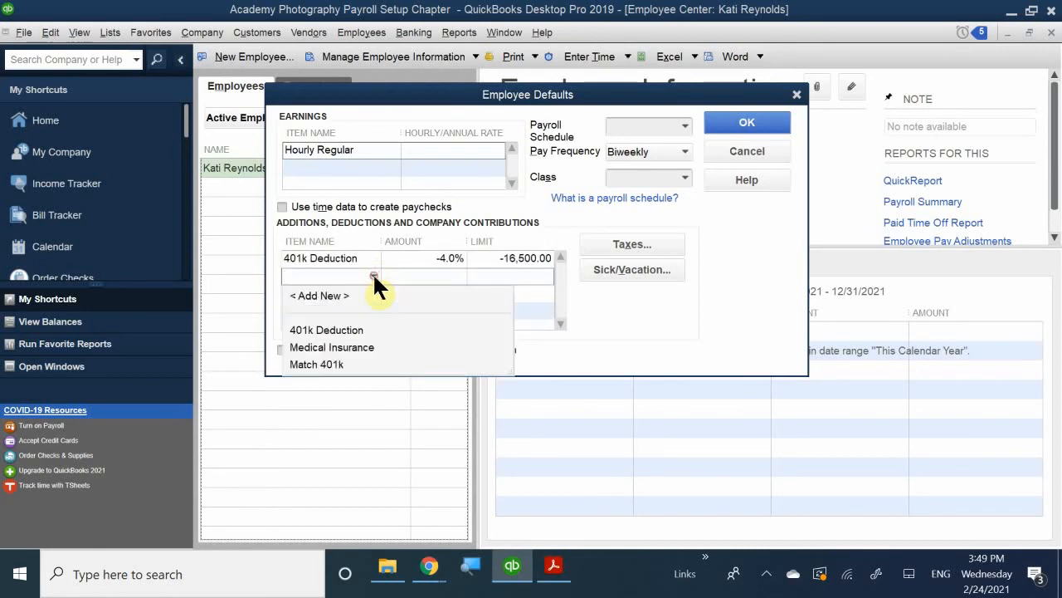
click(336, 350)
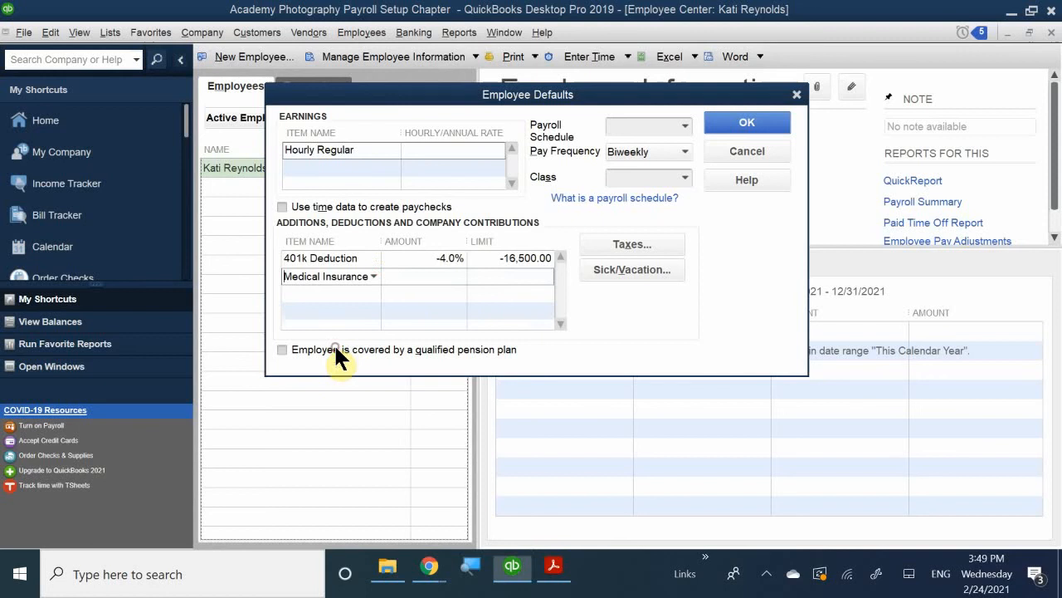
click(375, 293)
click(374, 291)
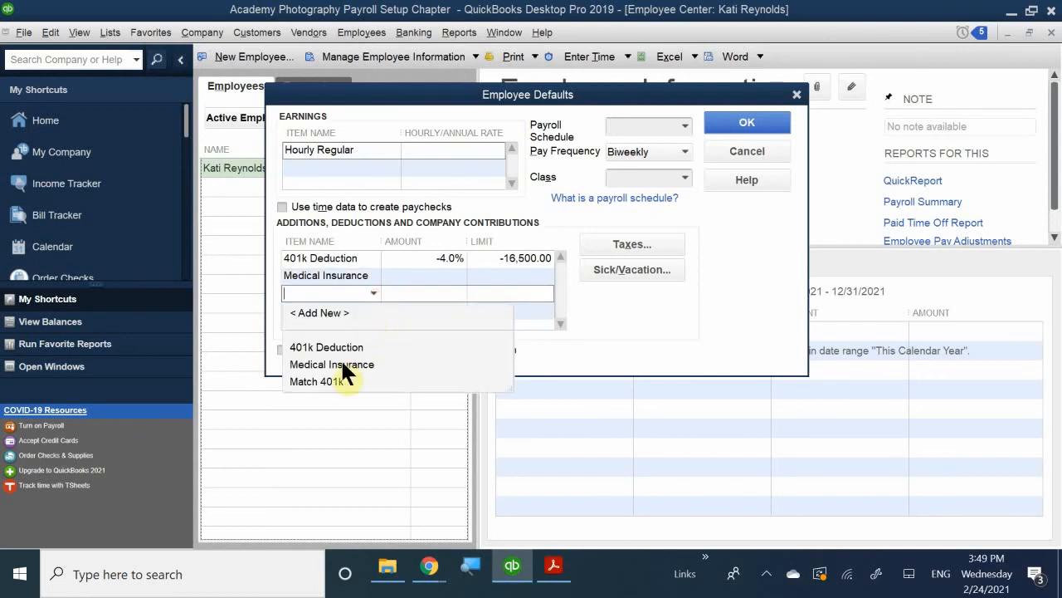
click(311, 381)
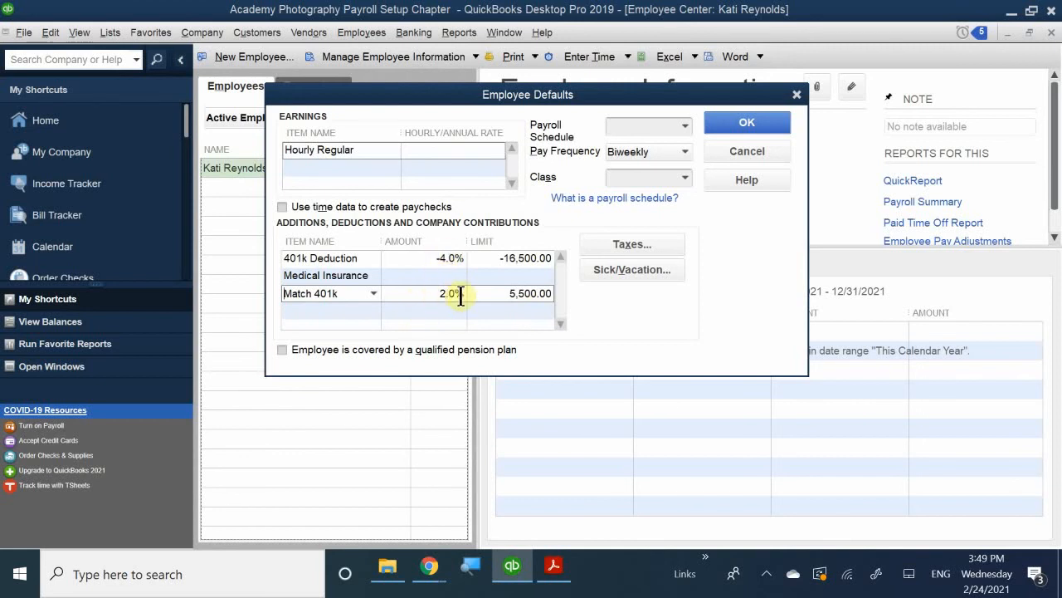
Step: Set the Medical Insurance default deduction amount to 100.00 and leave its limit blank
click(437, 275)
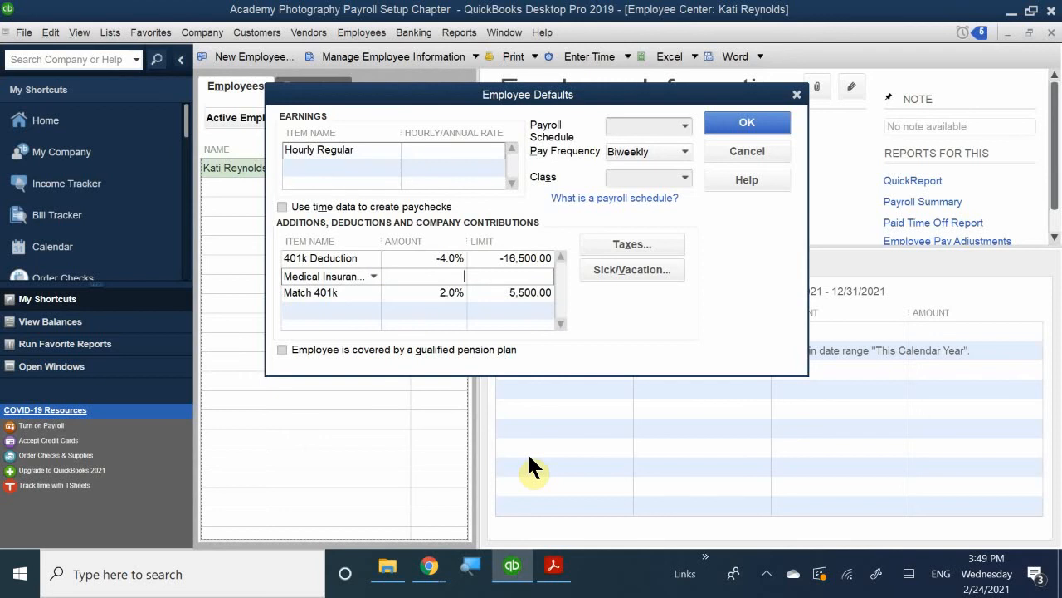
text(100.00)
click(495, 278)
Step: Open the sick and vacation defaults and clear the sick hours accrued at beginning of year and the maximum number of sick hours
click(604, 270)
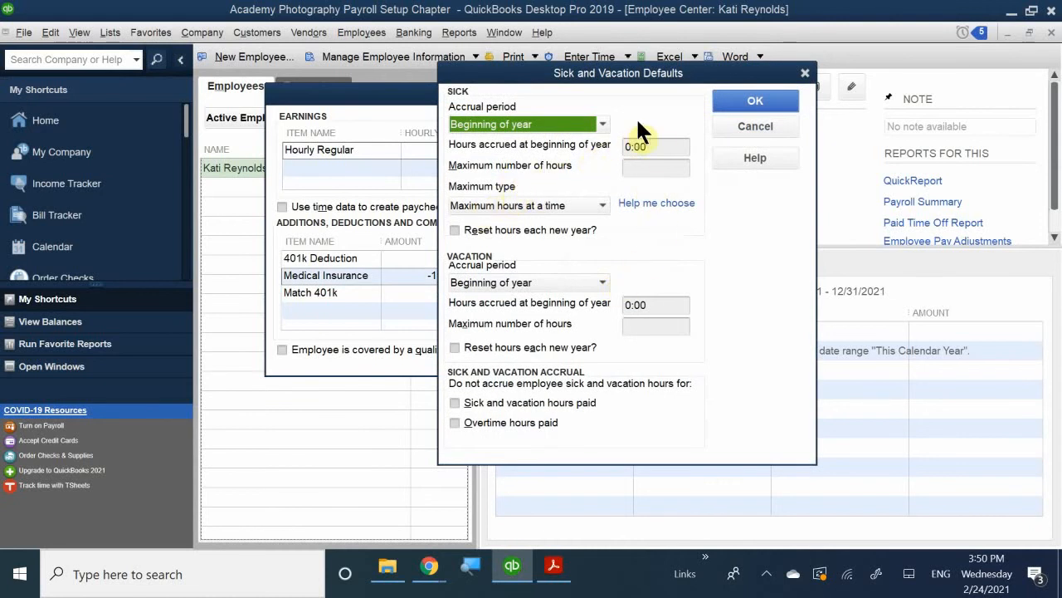
click(655, 149)
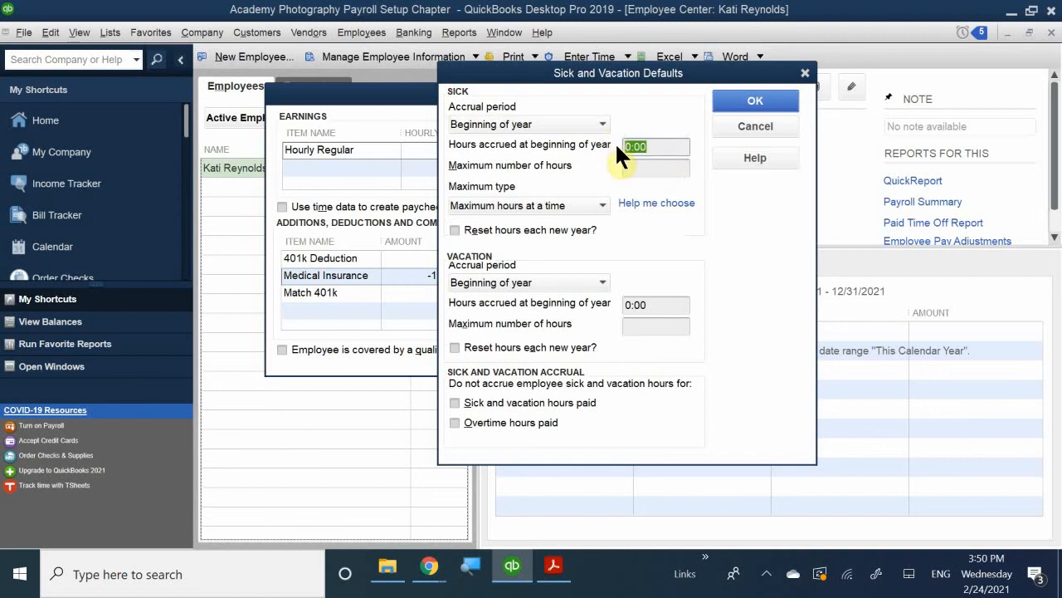
text(80.00)
click(633, 166)
text(80.00)
click(665, 147)
key(Delete)
click(667, 166)
key(Delete)
Step: Set the vacation maximum to 80:00 hours with hours reset each new year, and save the sick/vacation and employee defaults
click(643, 328)
text(80.00)
click(567, 345)
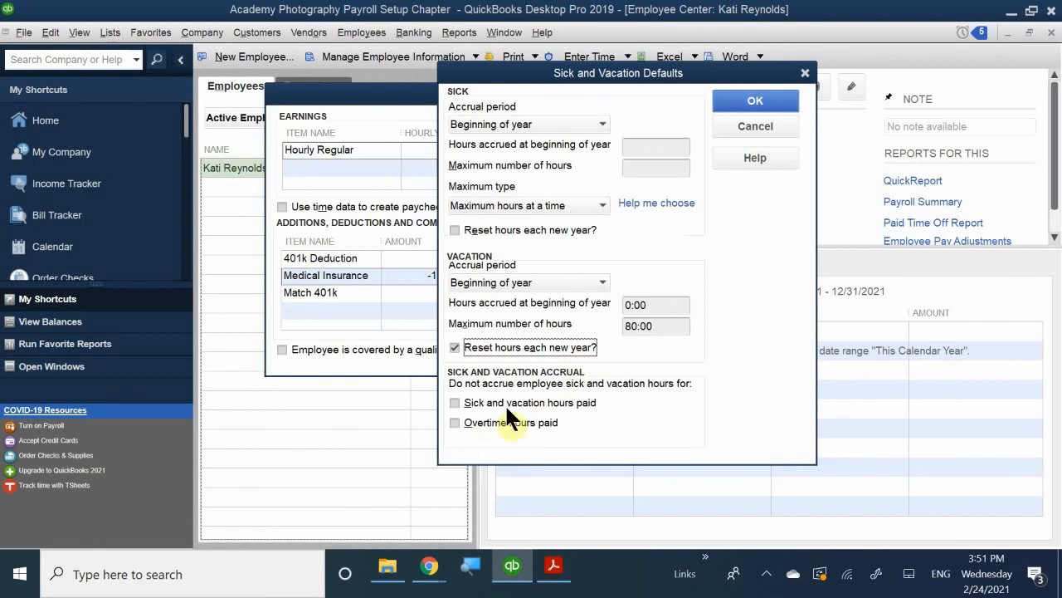
click(751, 100)
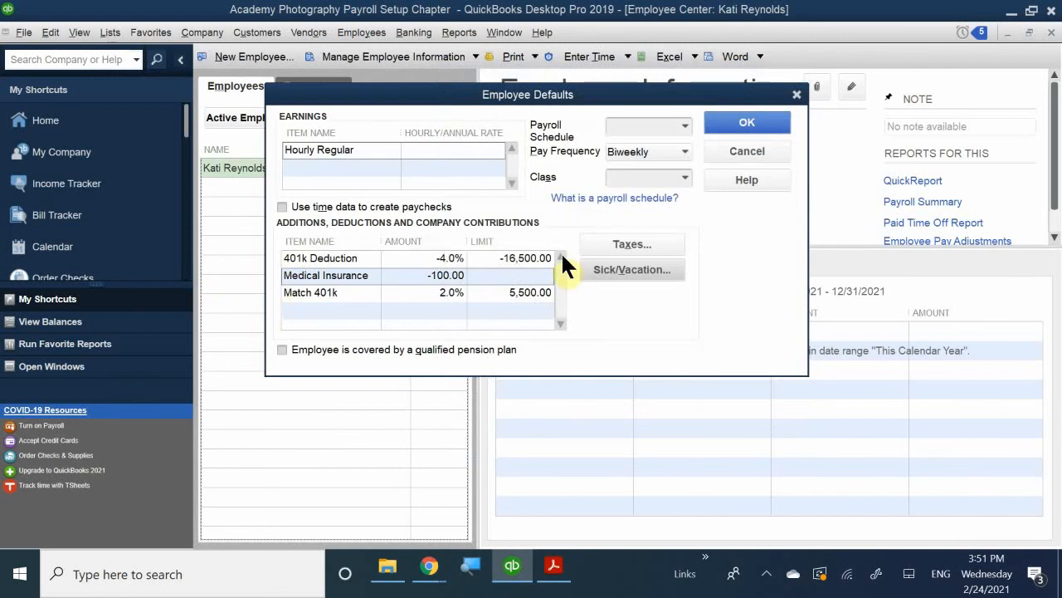
click(724, 121)
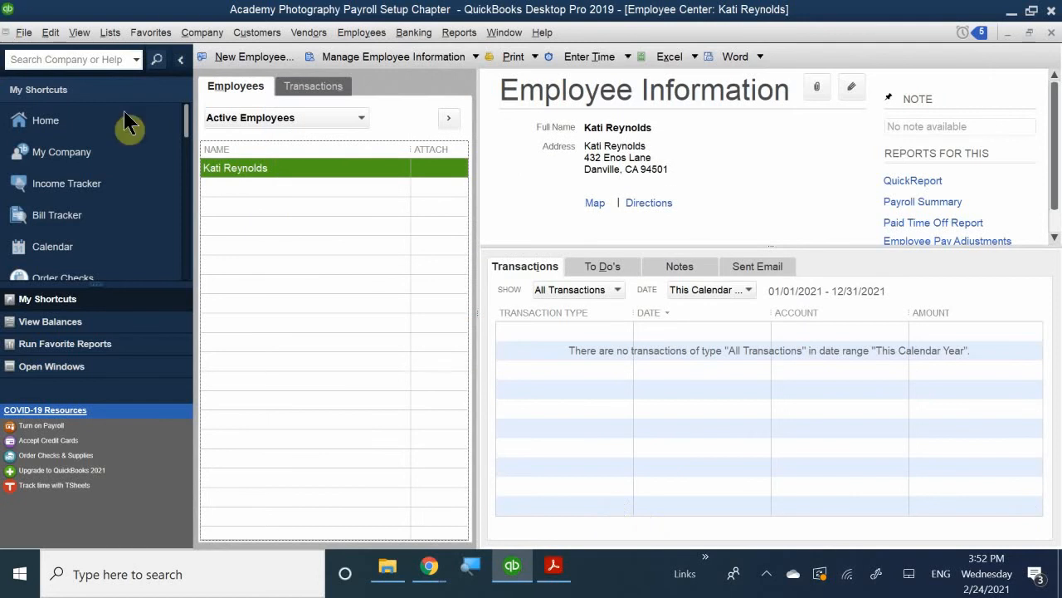
Step: Start a new employee record and enter the employee's first name in the legal name
click(231, 55)
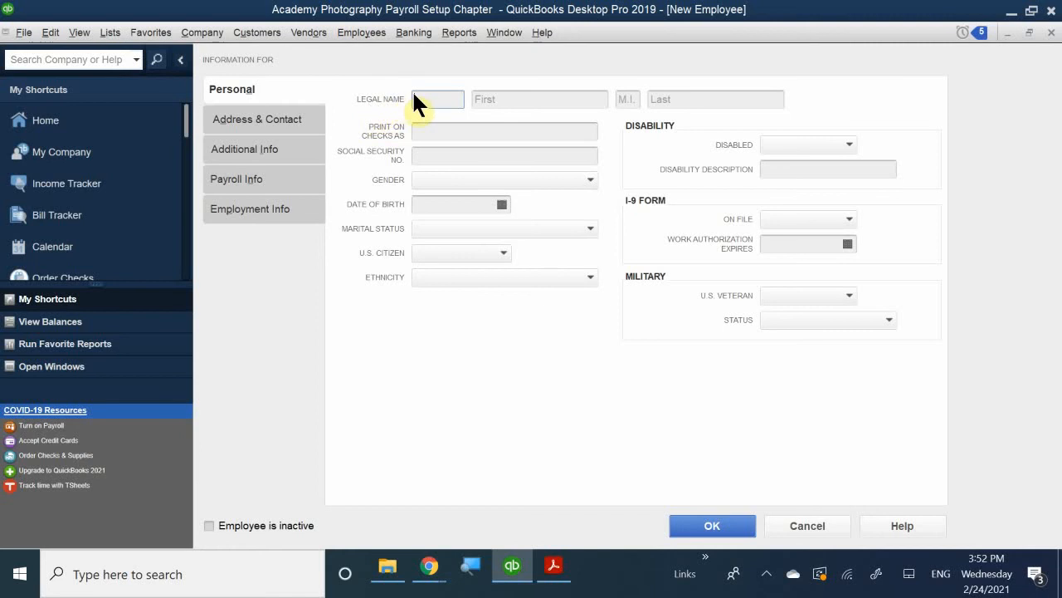
text(N)
key(BackSpace)
text(Michale)
drag(457, 99, 352, 93)
key(BackSpace)
click(482, 102)
text(M)
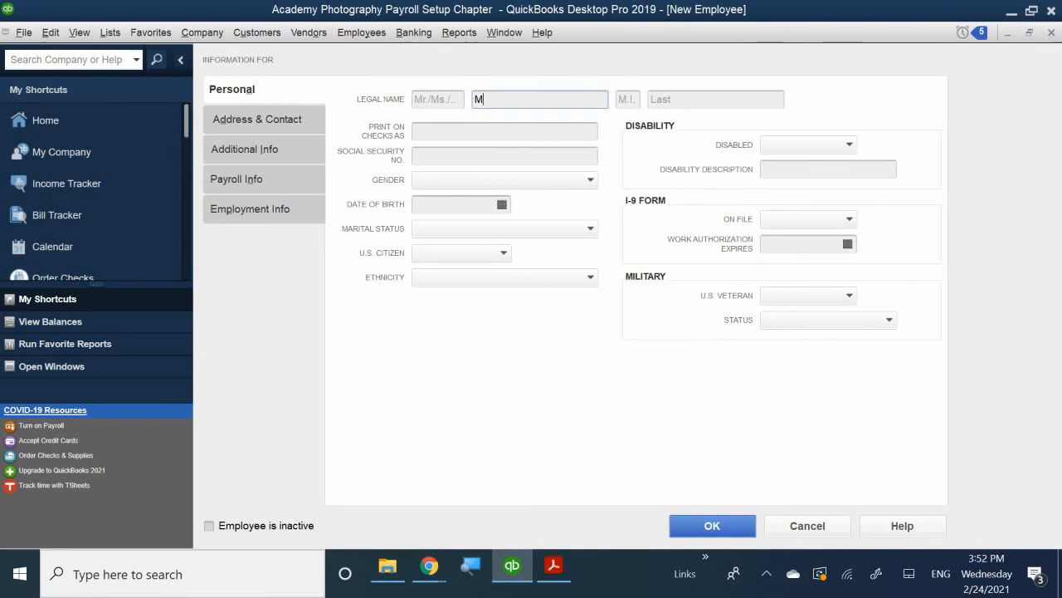
text(ichaek)
key(BackSpace)
text(l)
Step: Enter the employee's last name and the title Mr. in the legal name
click(726, 93)
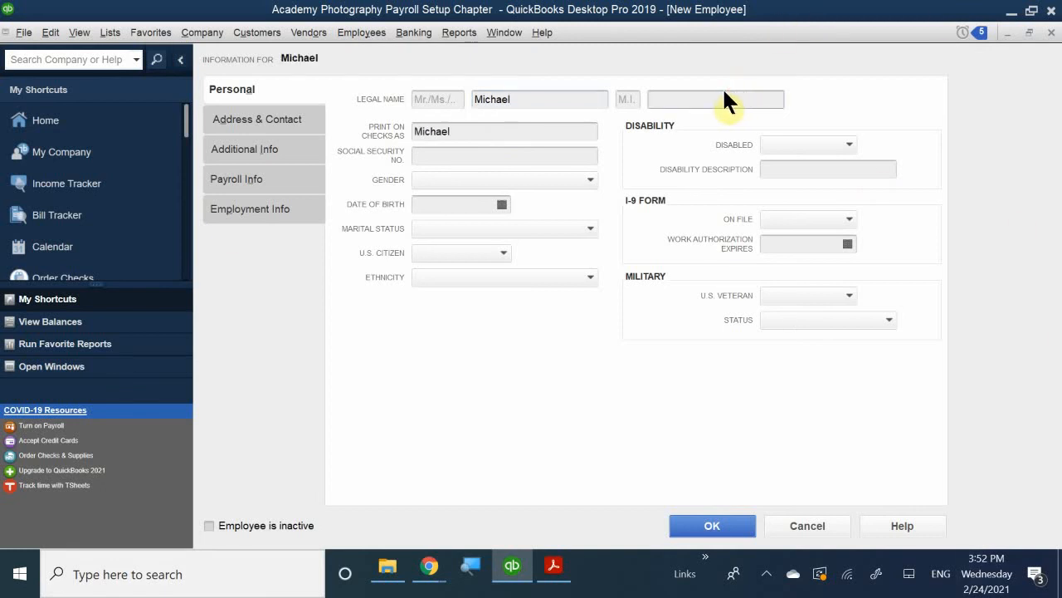
text(Mi)
text(zu)
text(ski)
key(BackSpace)
key(BackSpace)
key(BackSpace)
text(l)
key(BackSpace)
text(ki)
click(436, 100)
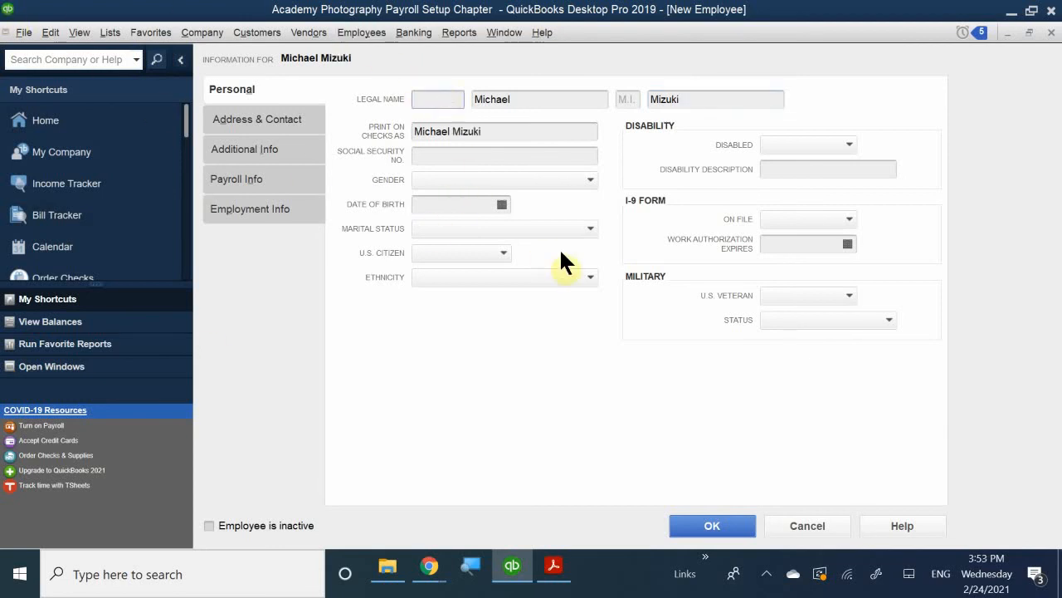
text(Mr.)
Step: Enter the employee's Social Security number and set the gender to Male
click(430, 155)
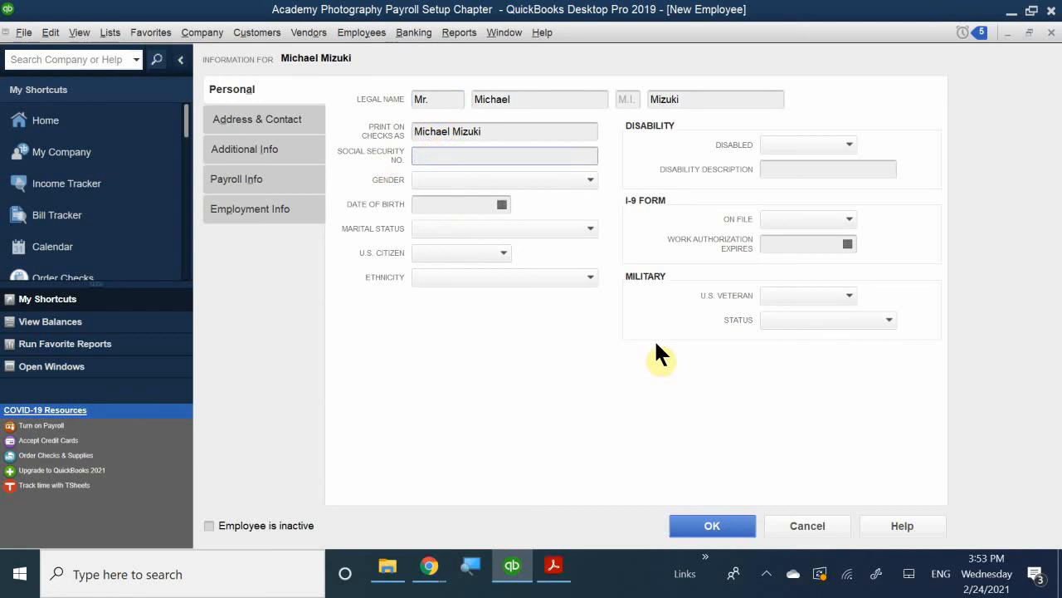
text(456-55-1234)
click(444, 179)
click(453, 236)
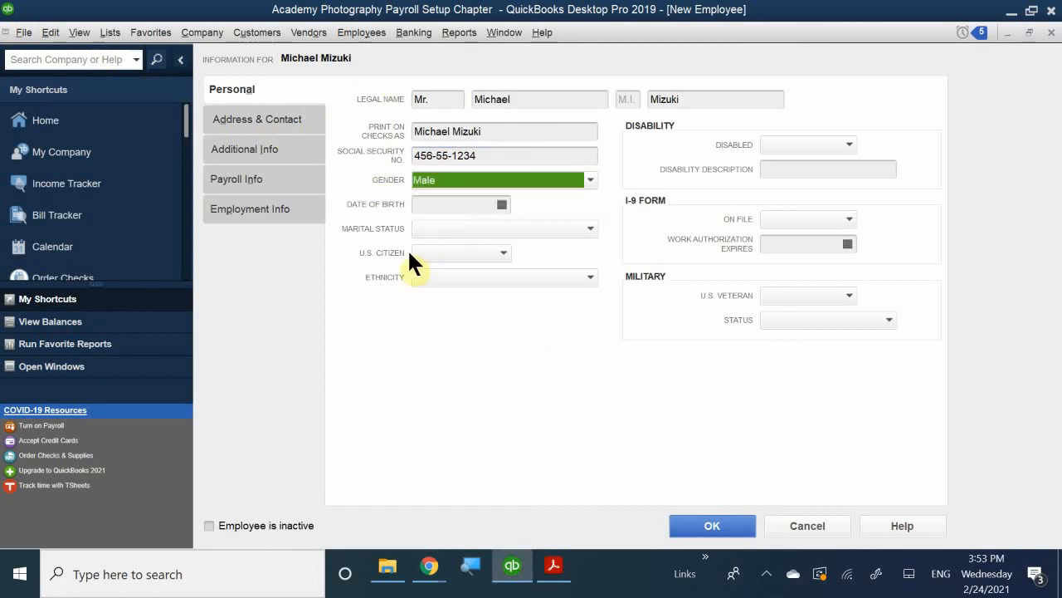
Step: Enter the employee's full date of birth, including the year
click(423, 205)
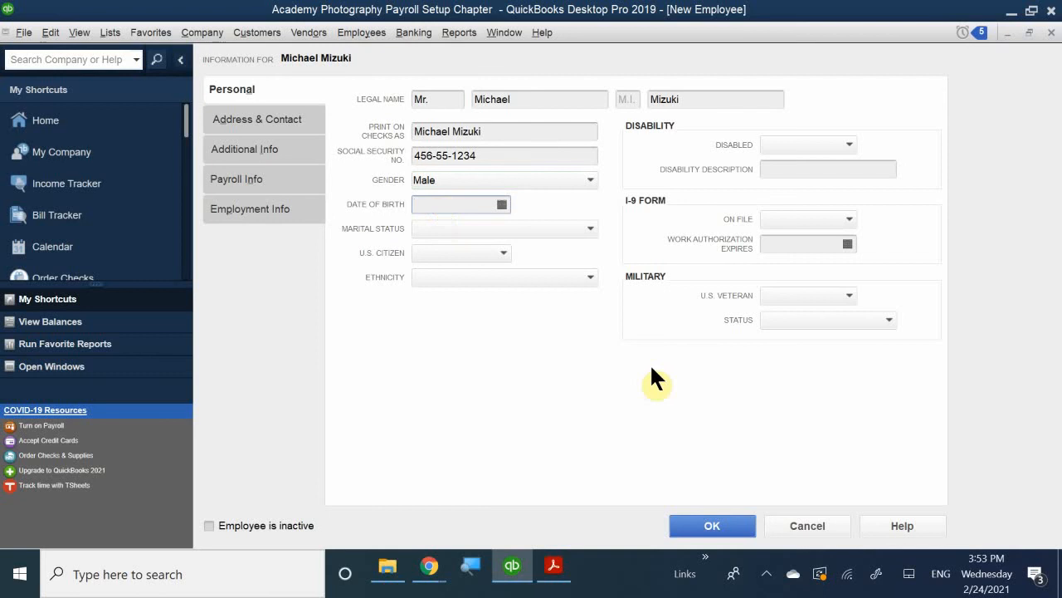
text(5/25)
click(498, 200)
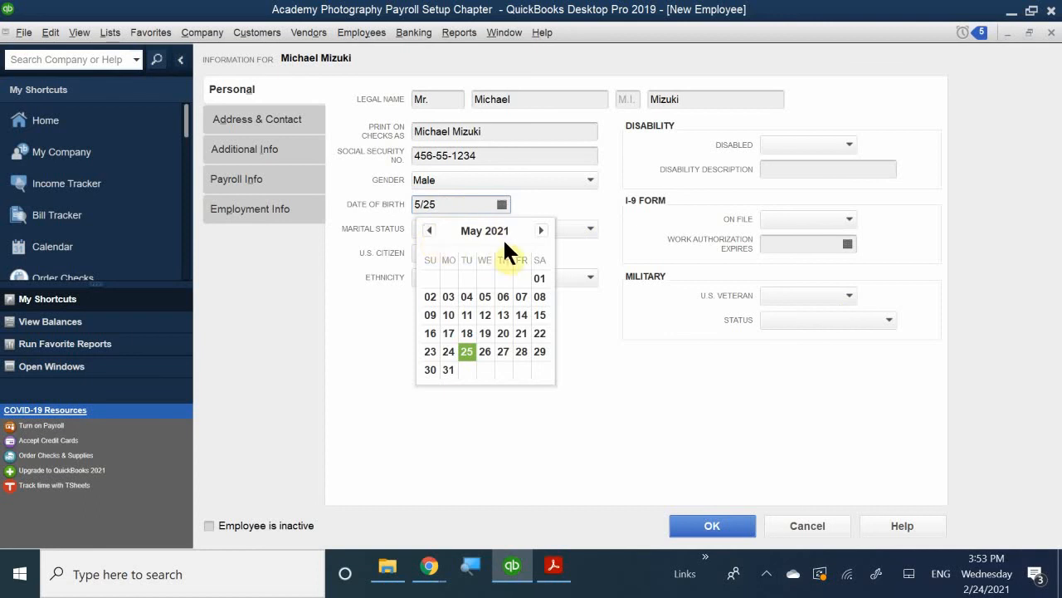
click(428, 230)
click(428, 231)
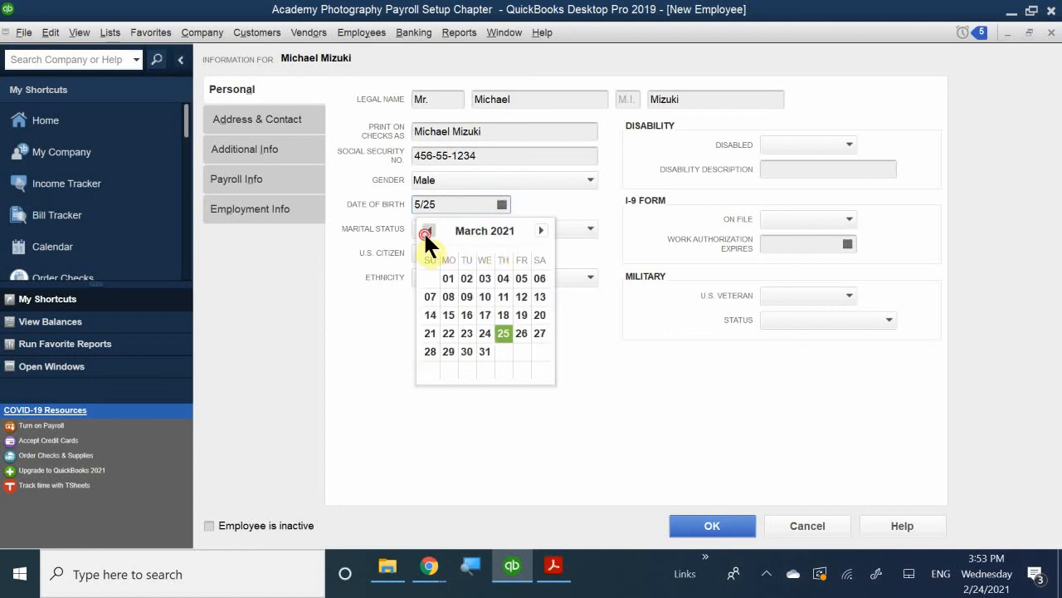
click(428, 231)
click(428, 231)
click(428, 231)
click(429, 231)
click(429, 231)
click(437, 207)
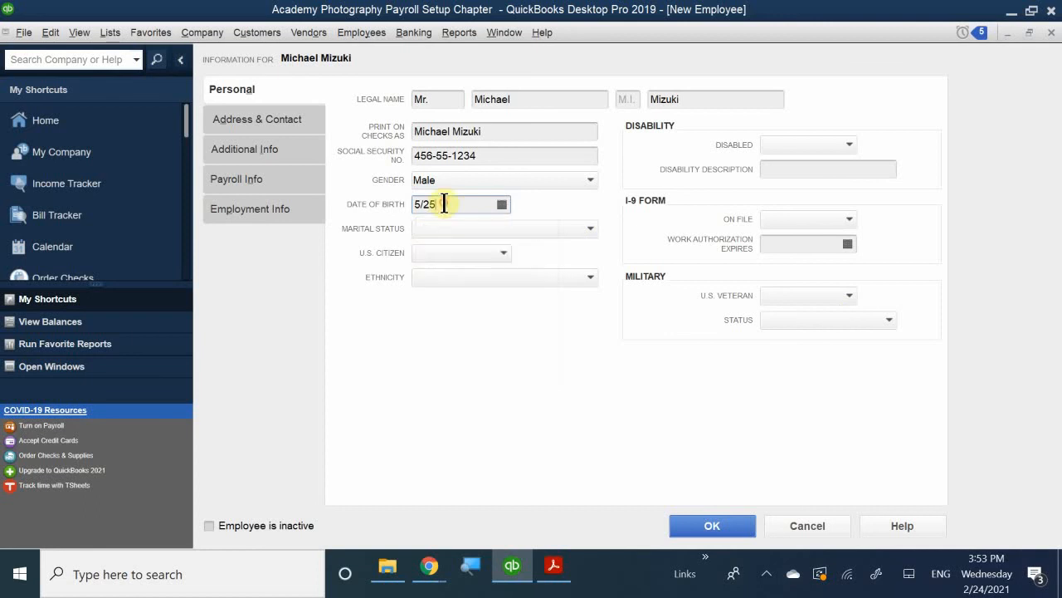
text(/199)
key(BackSpace)
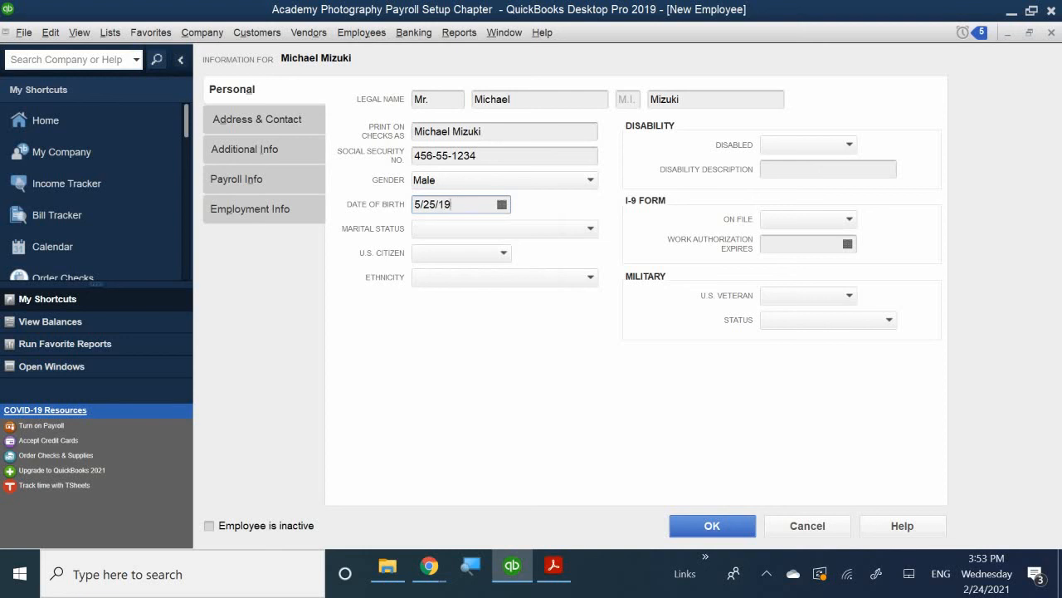
text(74)
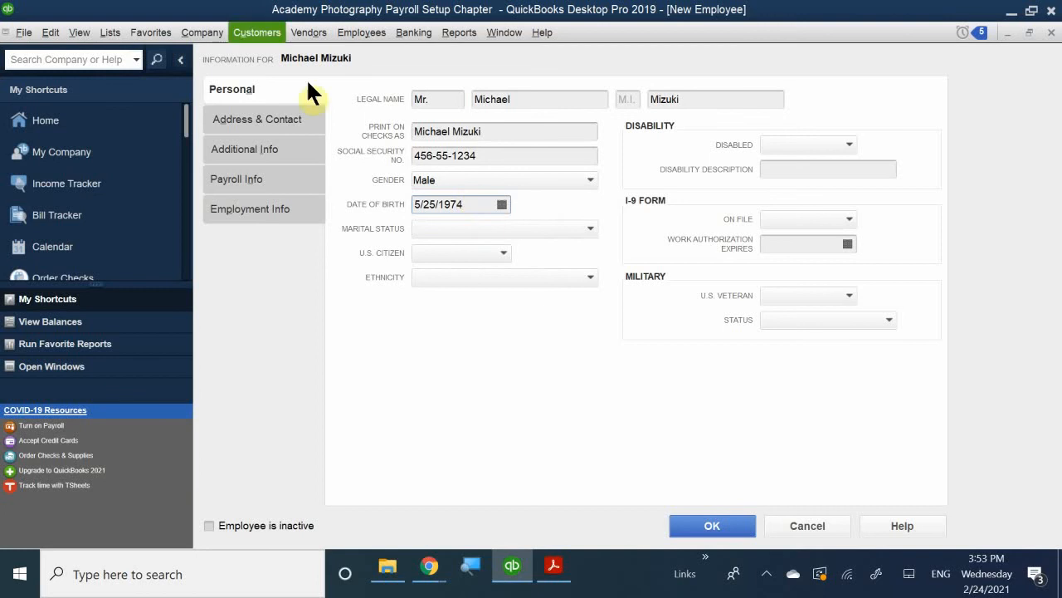
click(503, 204)
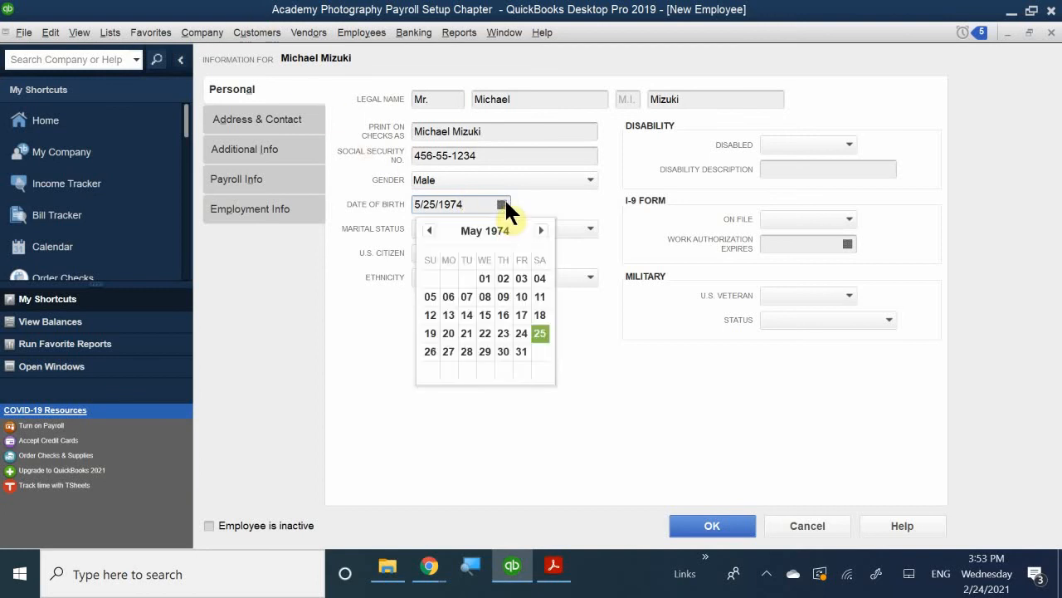
click(536, 334)
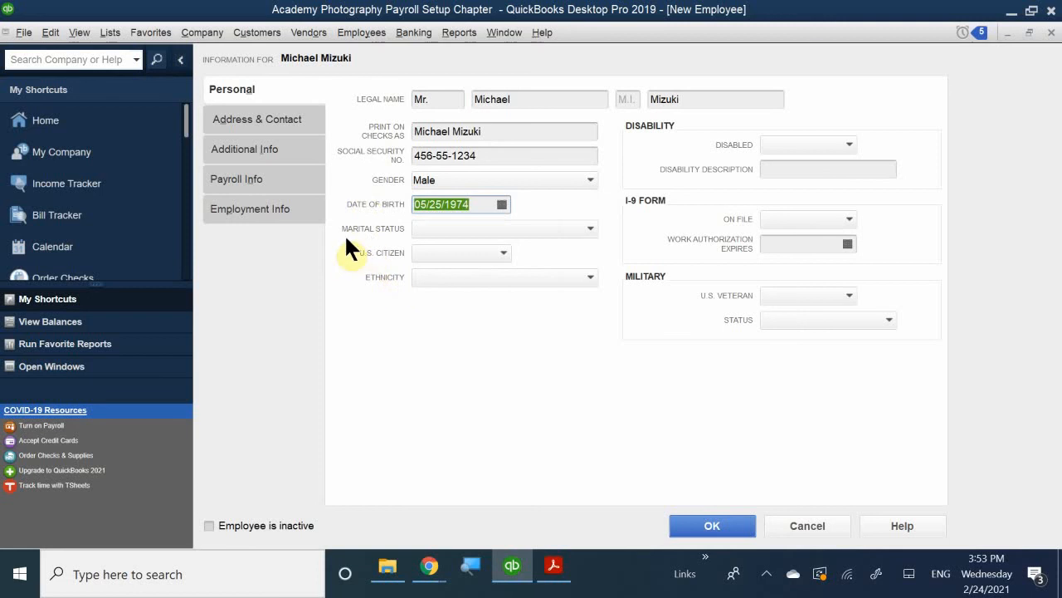
Step: Set the employee's marital status to Single and U.S. citizen to Yes
click(453, 229)
click(431, 282)
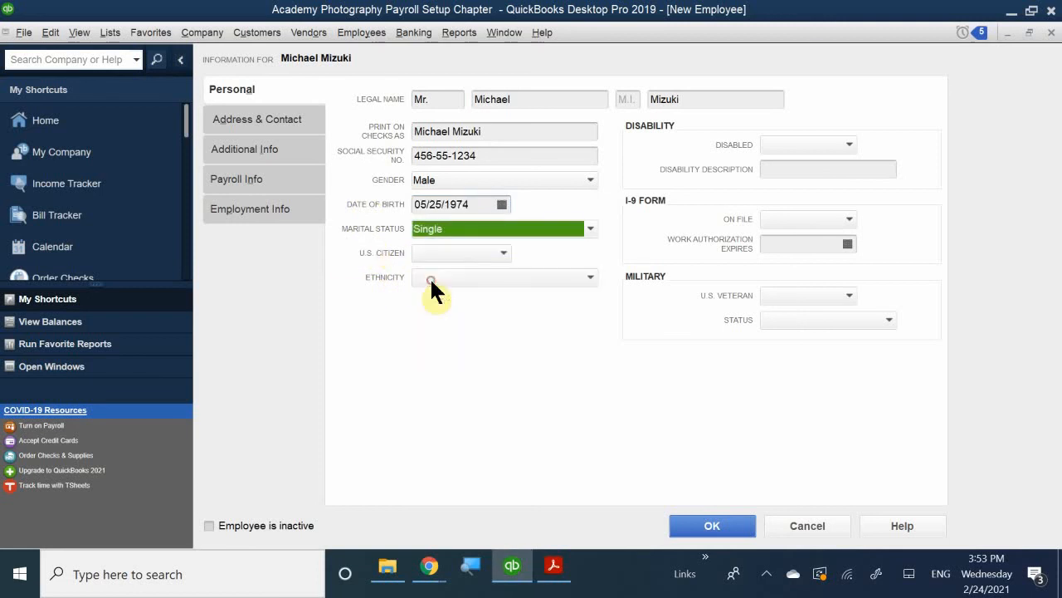
click(434, 254)
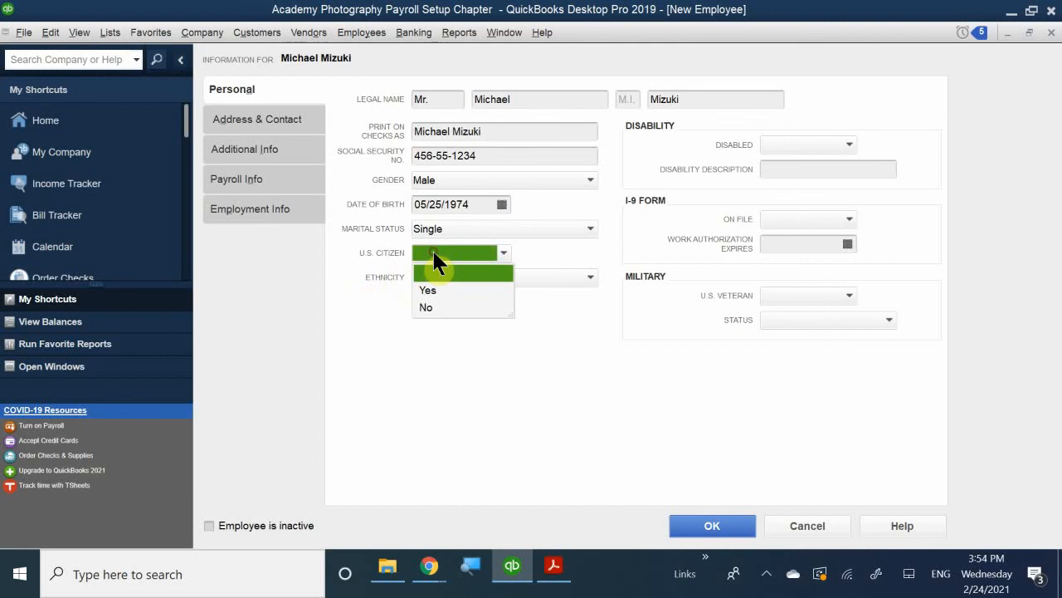
click(451, 290)
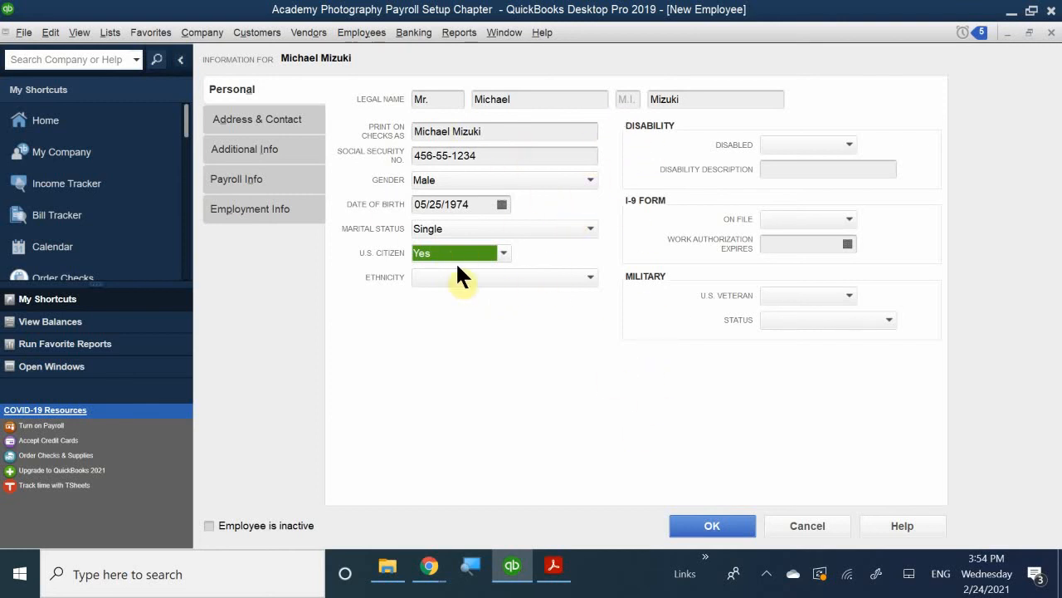
Step: Set the employee's available vacation hours to 80.00 in the sick and vacation payroll settings and save them
click(247, 183)
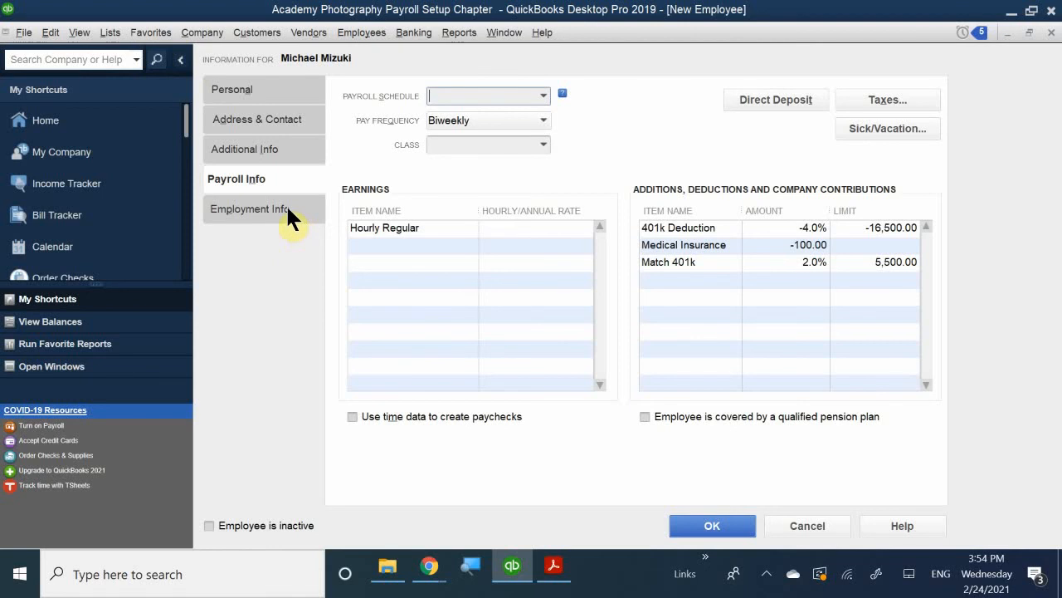
click(886, 123)
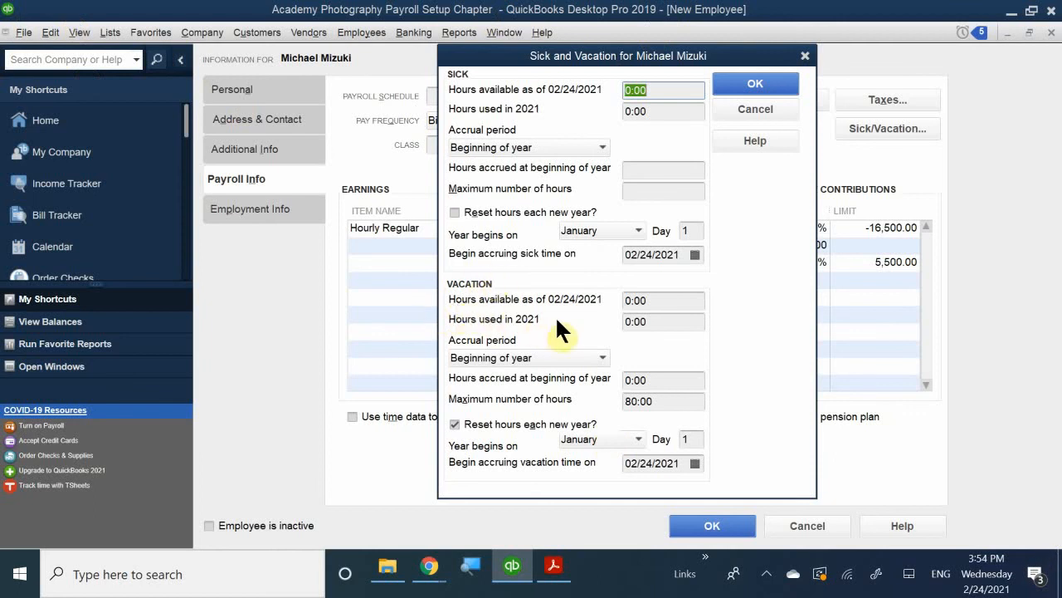
click(664, 303)
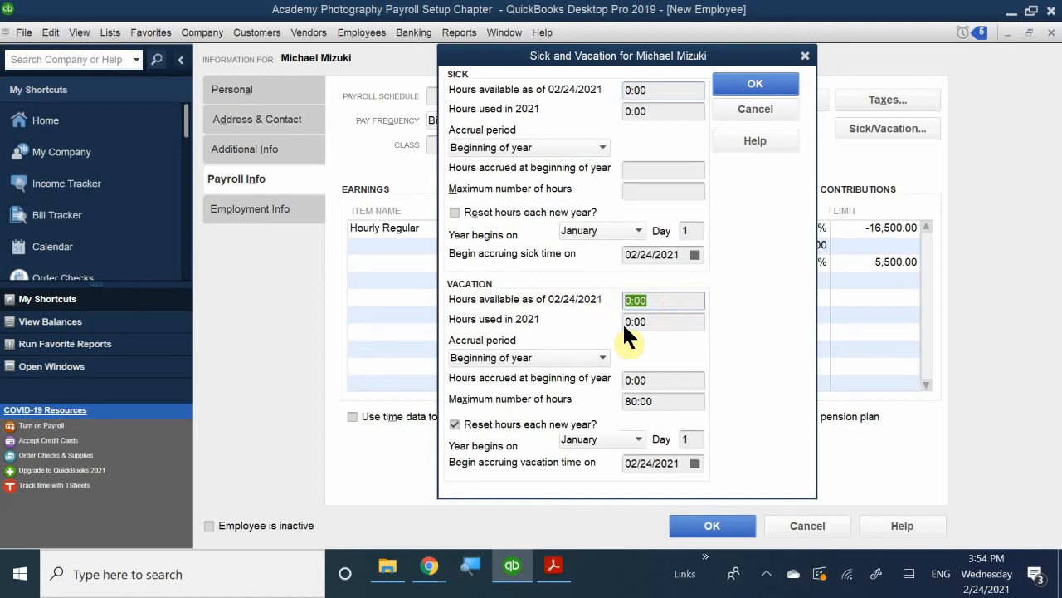
text(80.00)
click(747, 84)
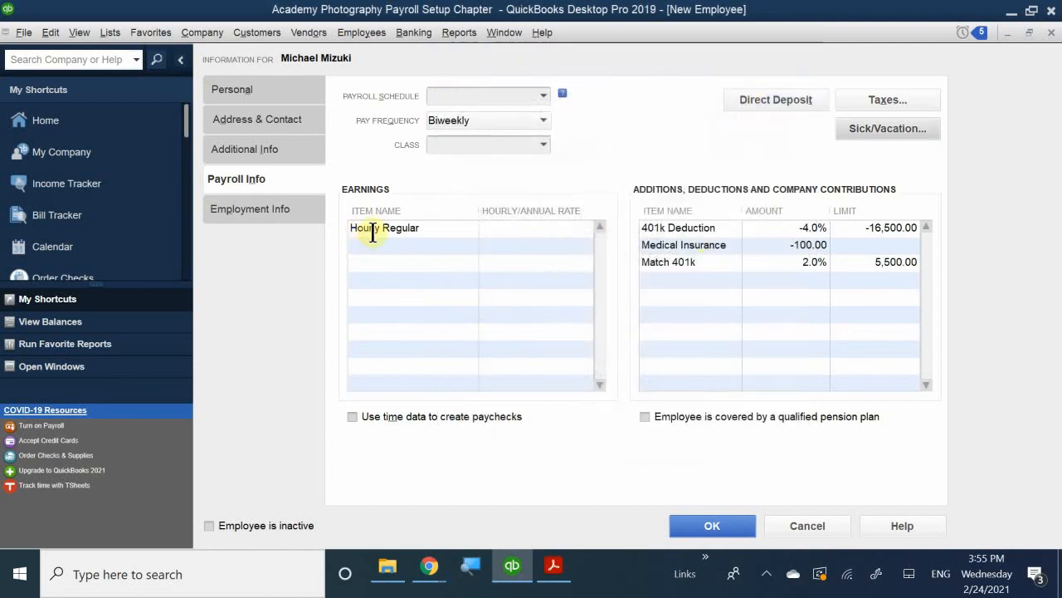
Step: Save the new employee, leaving the federal, state and other tax information as is
click(407, 243)
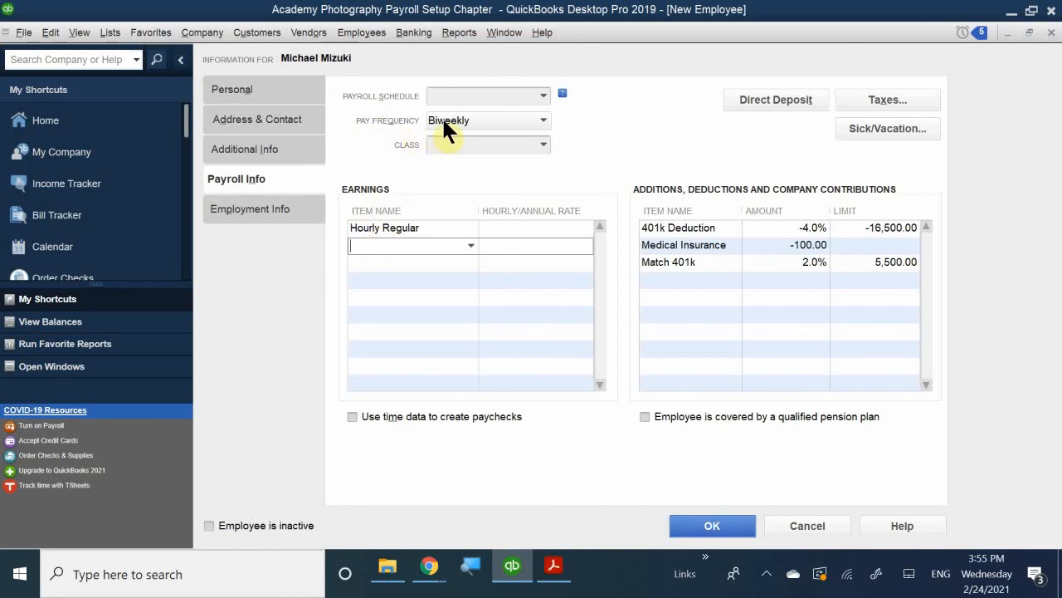
click(695, 521)
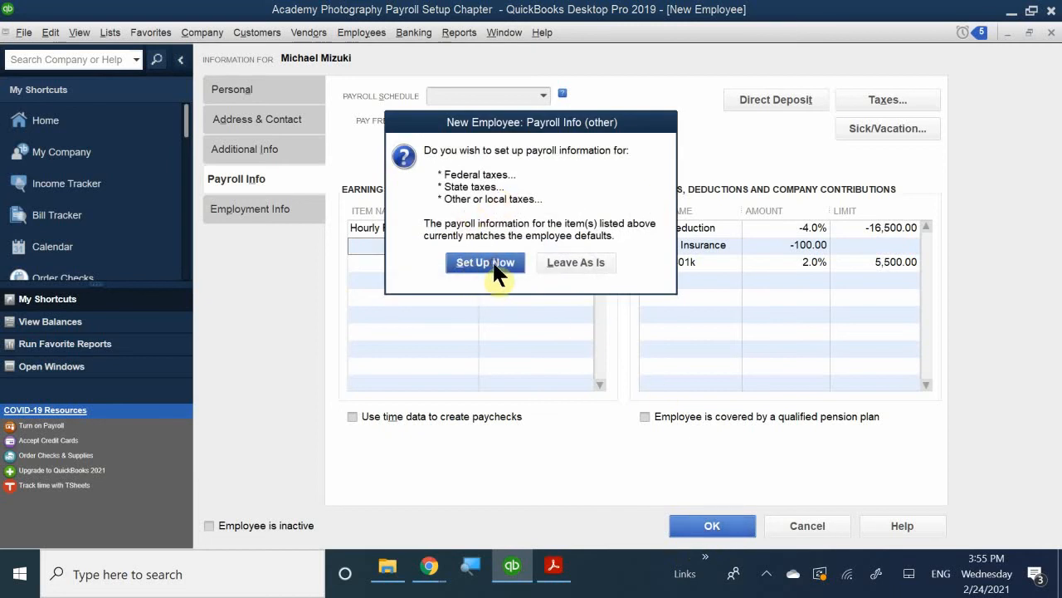
click(578, 264)
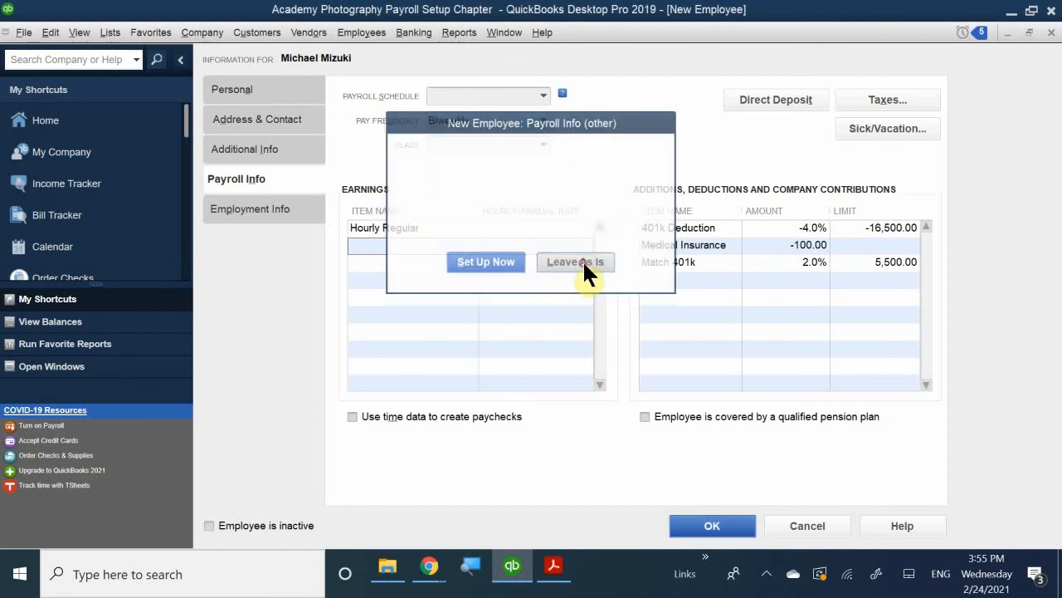
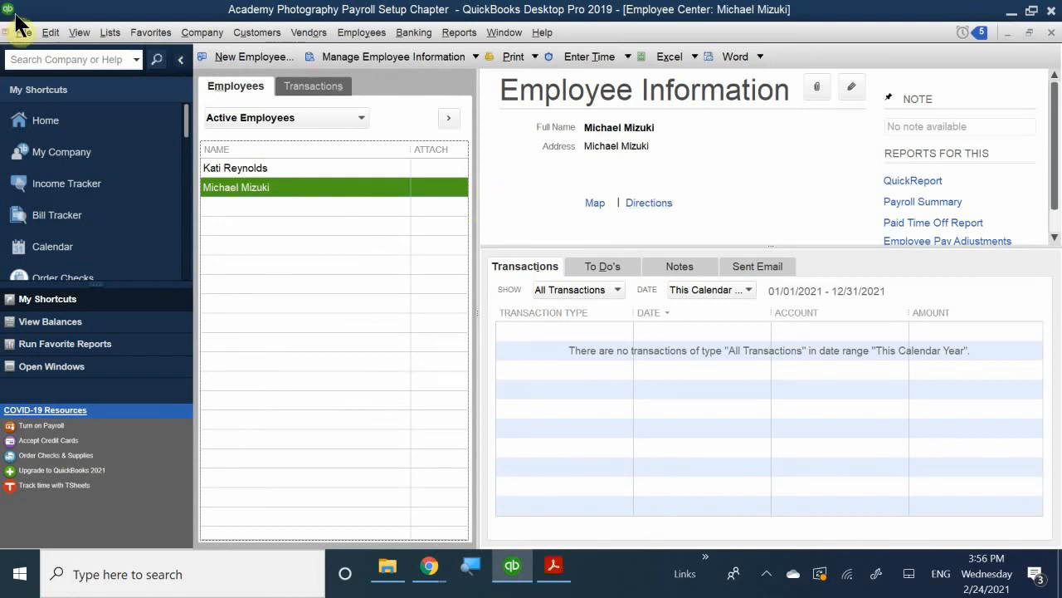
Step: Open the new employee default settings and replace the Hourly Regular earnings item with Salary Regular
click(340, 55)
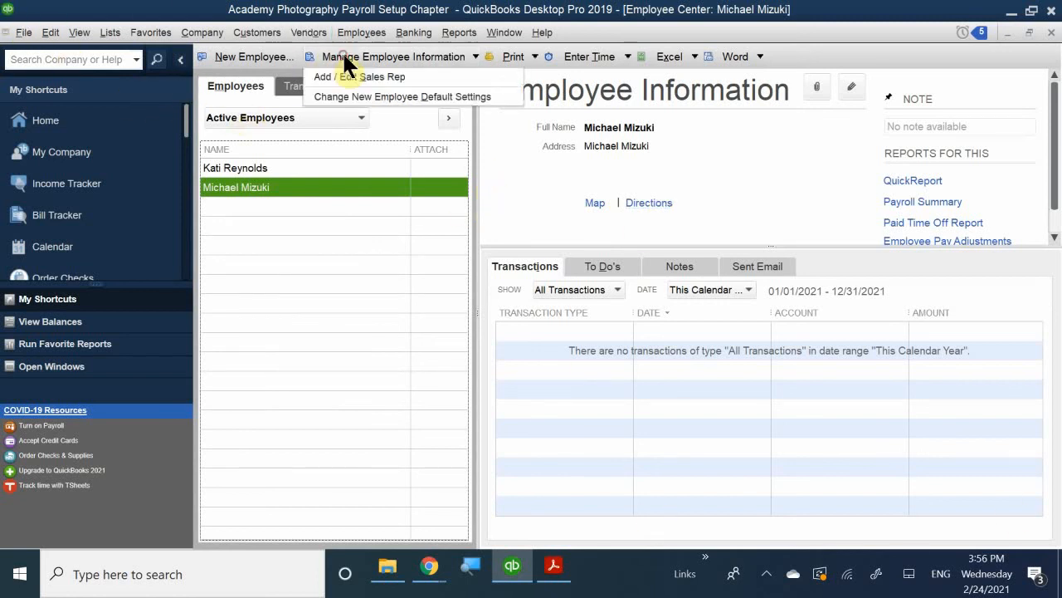
click(399, 96)
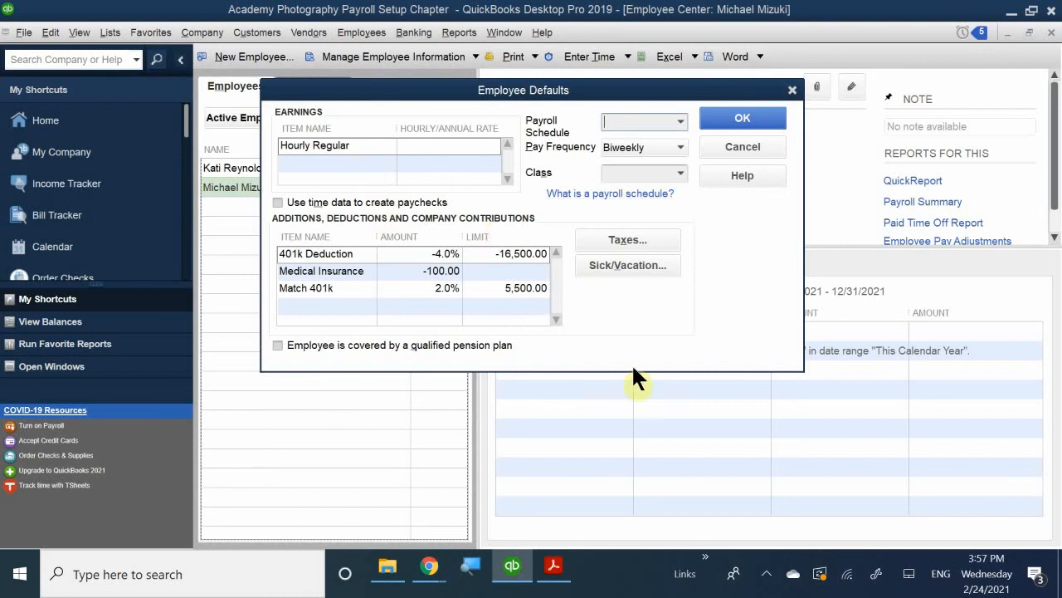
click(345, 146)
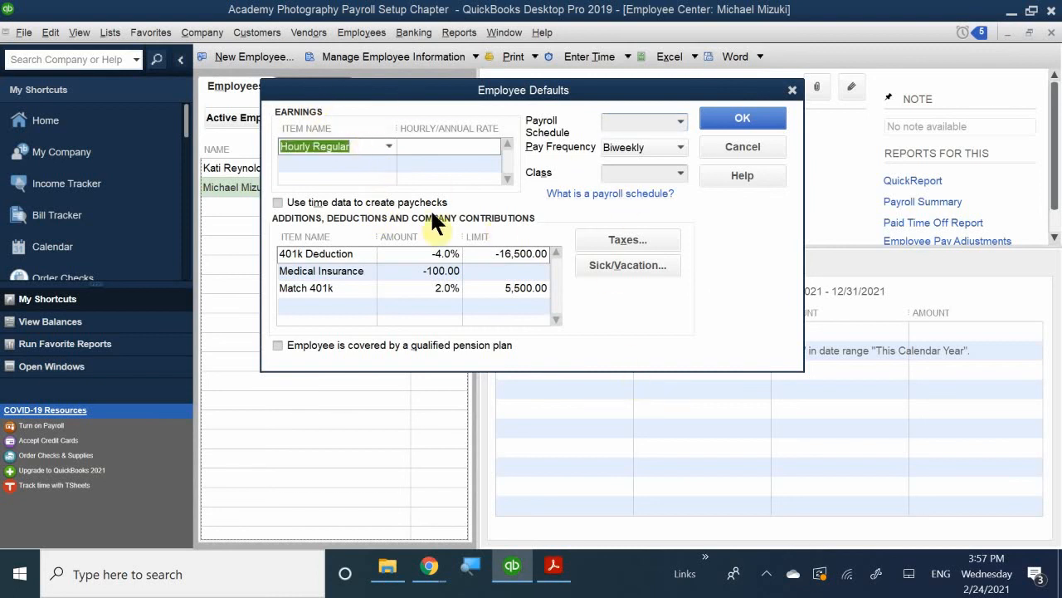
key(Delete)
text(s)
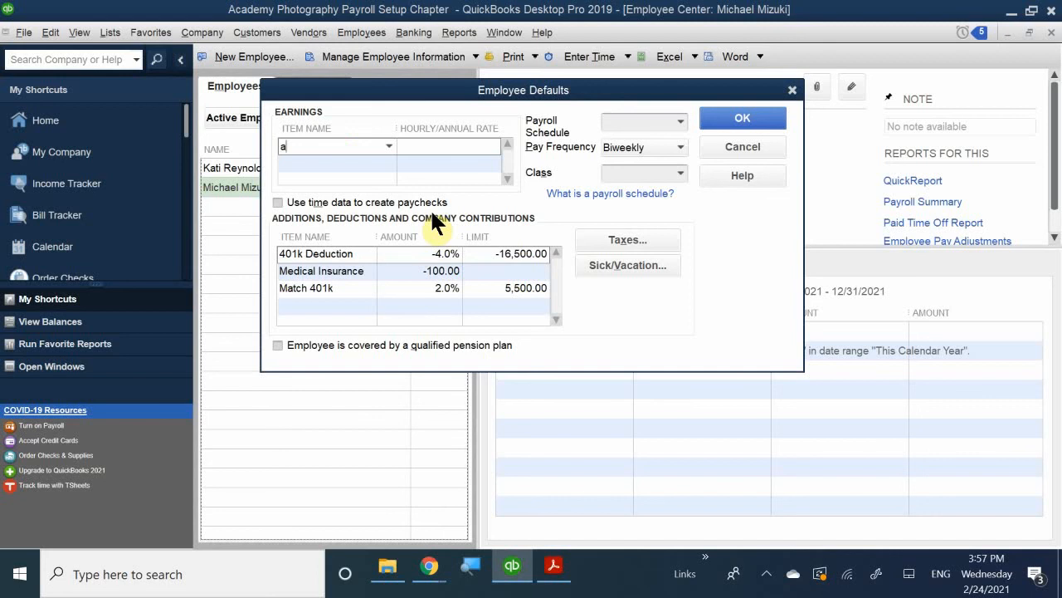
text(alary Regular)
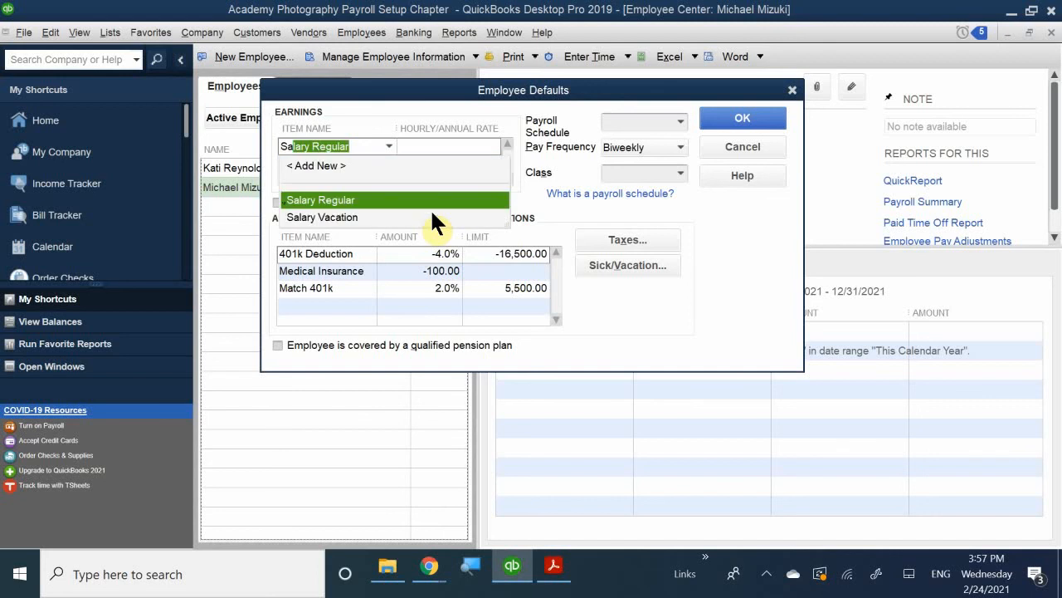
click(386, 206)
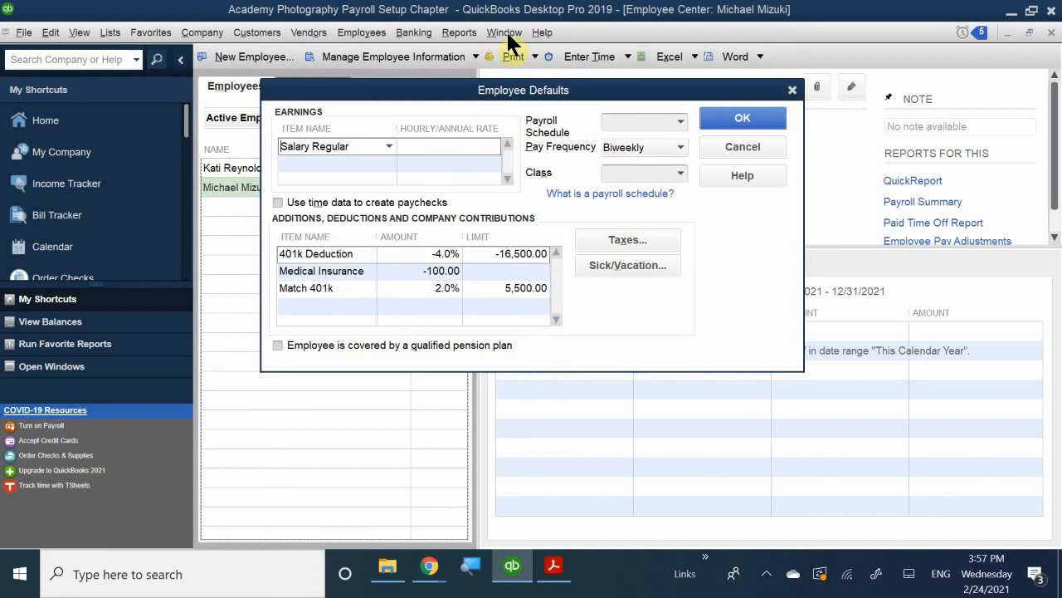
Step: Set the default pay frequency to Semimonthly and save the employee defaults
click(641, 148)
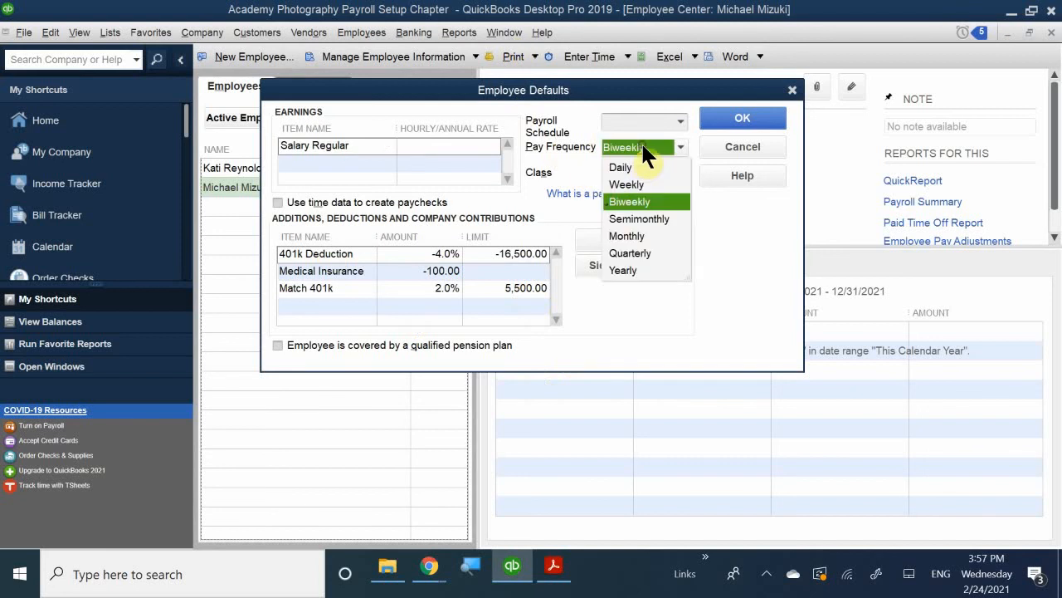
click(616, 217)
click(719, 118)
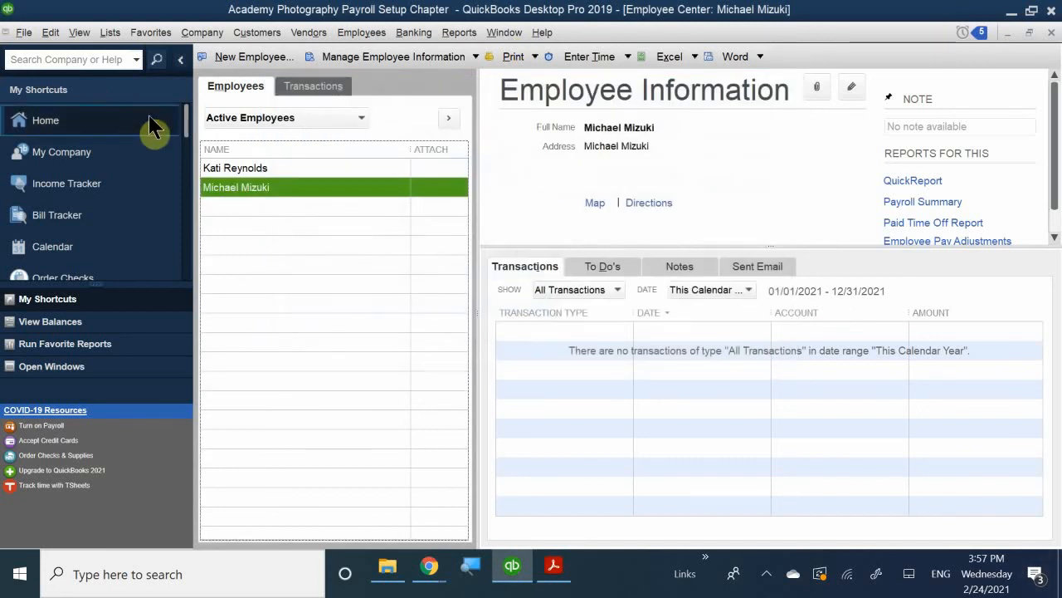
Step: Start another new employee record and review the default values in its payroll information
click(212, 59)
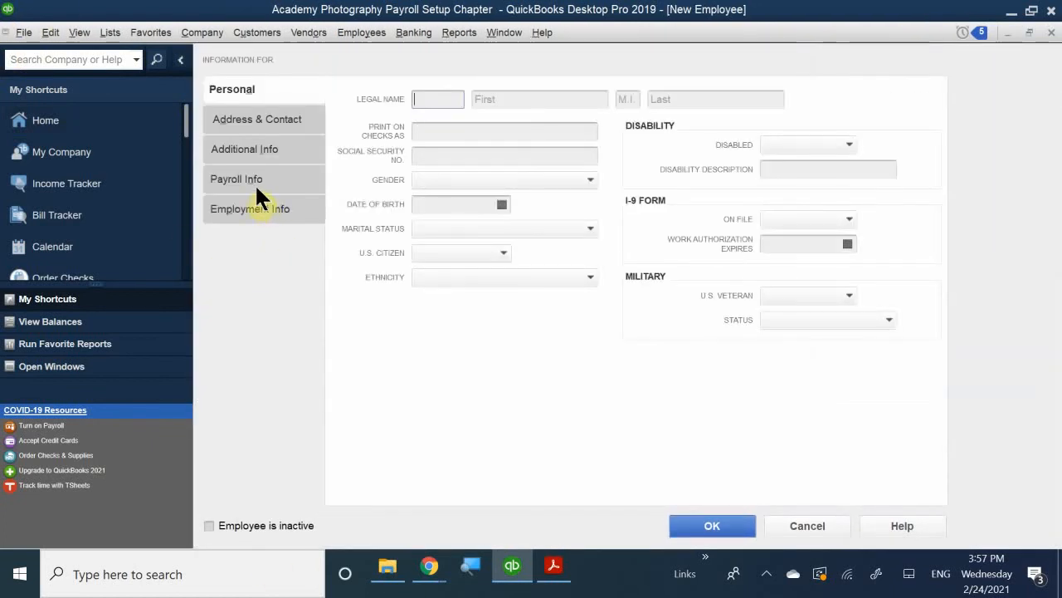
click(253, 177)
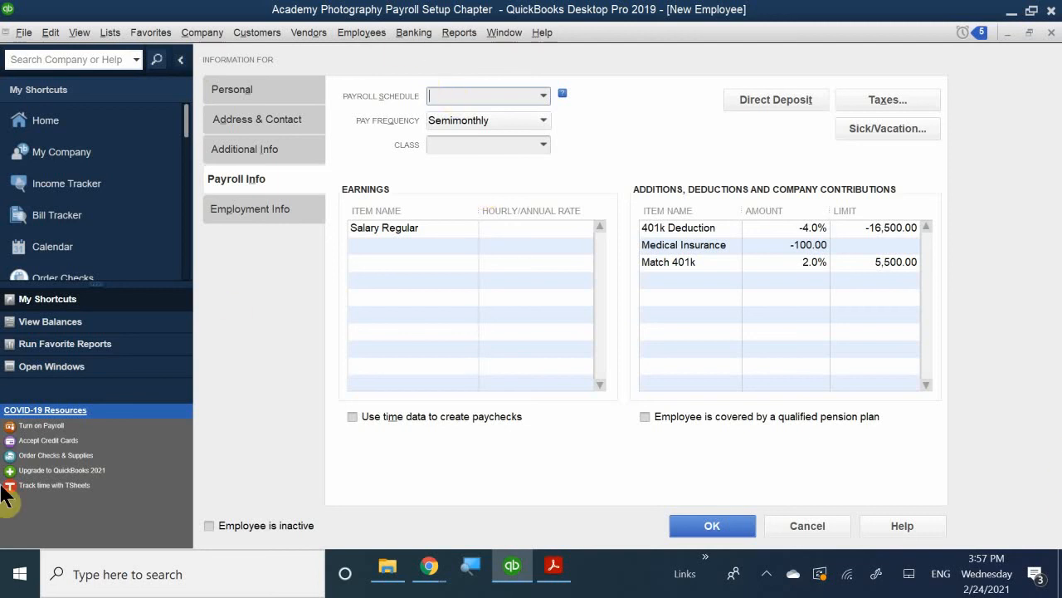
Step: Close the new employee record without saving it and return to the Employee Center
click(1051, 35)
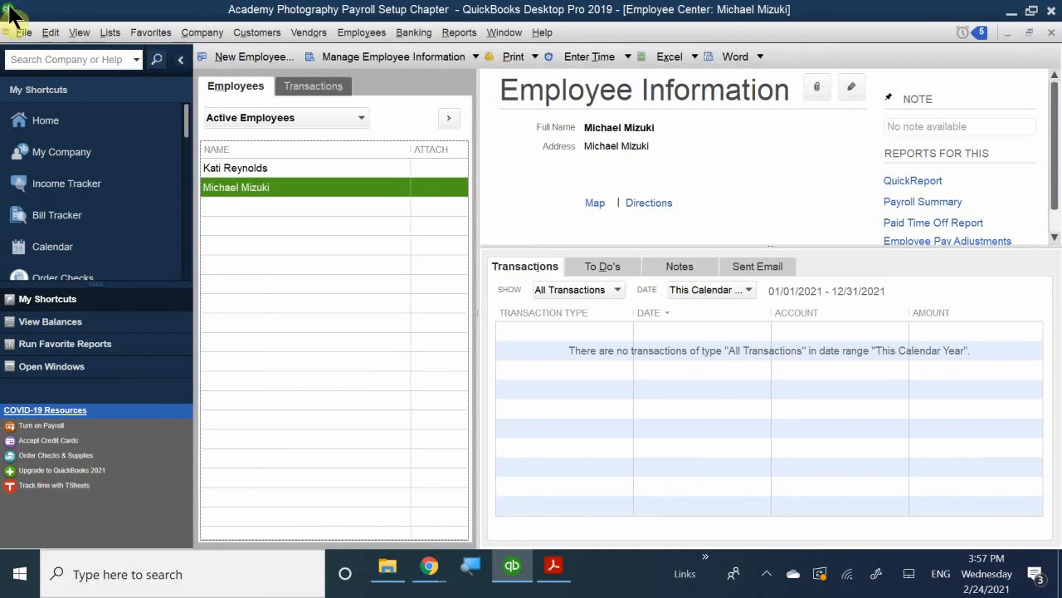
click(52, 239)
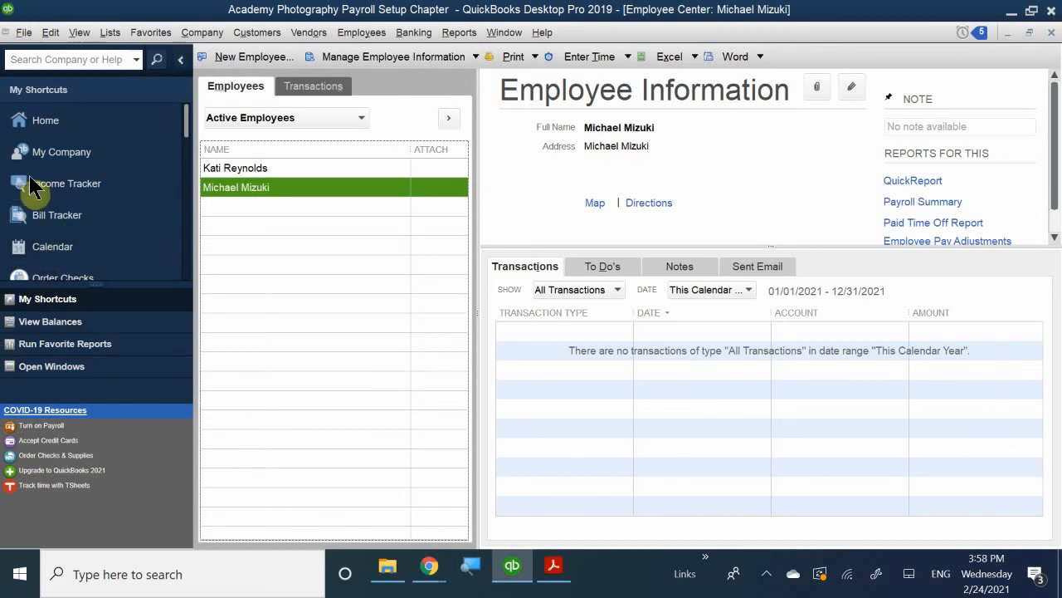
click(1050, 12)
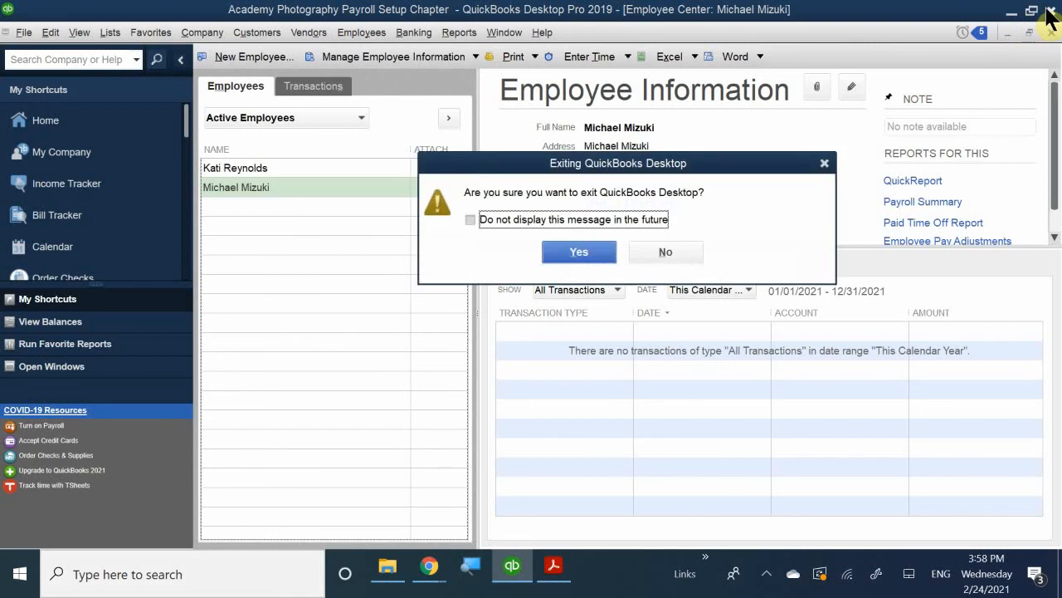
click(546, 219)
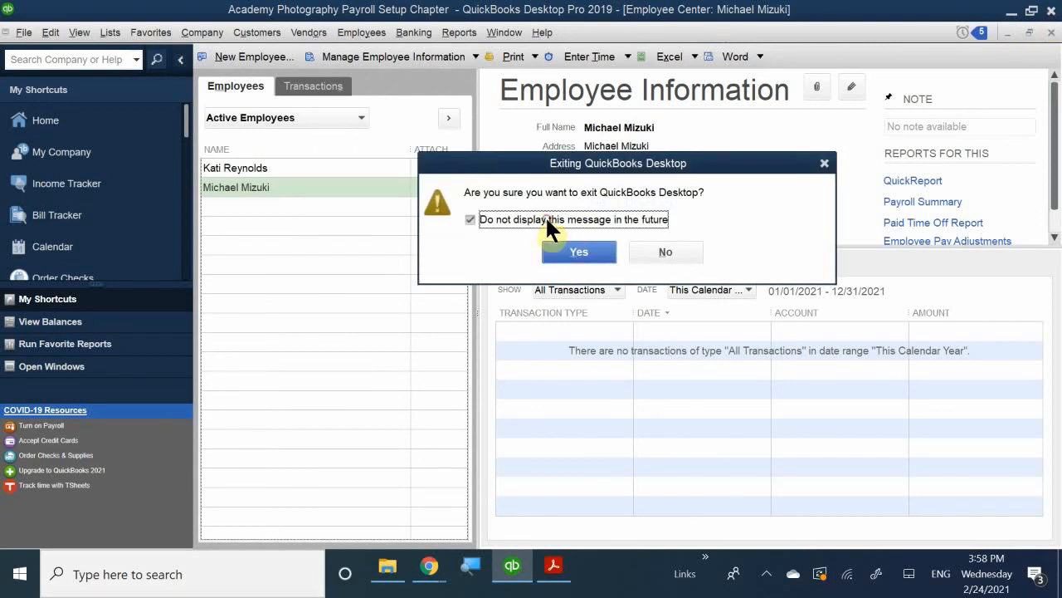
click(686, 251)
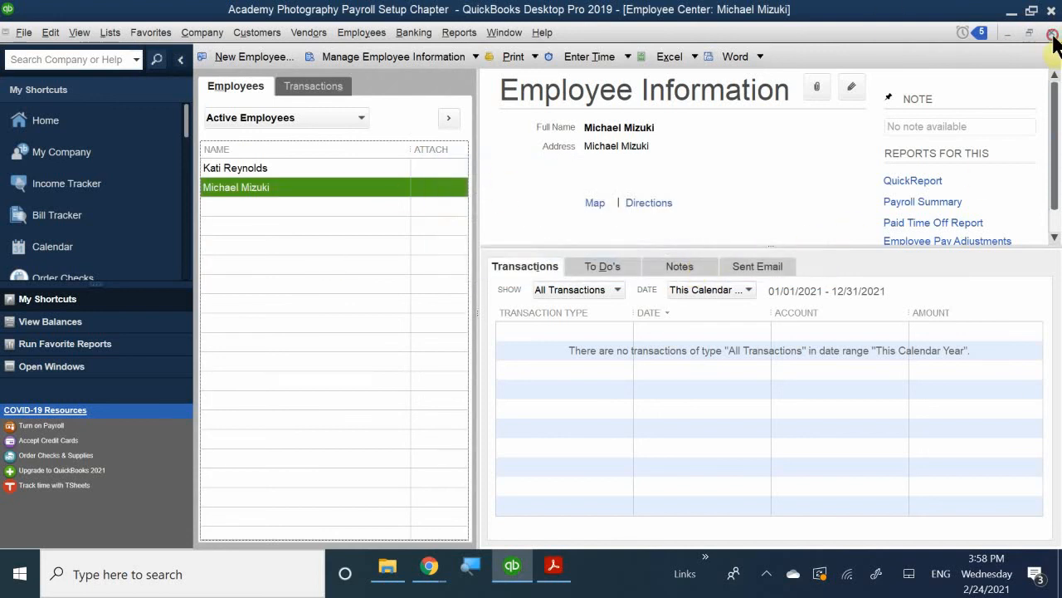
Step: Close the Employee Center and open the Home page, maximized in the workspace
click(1053, 35)
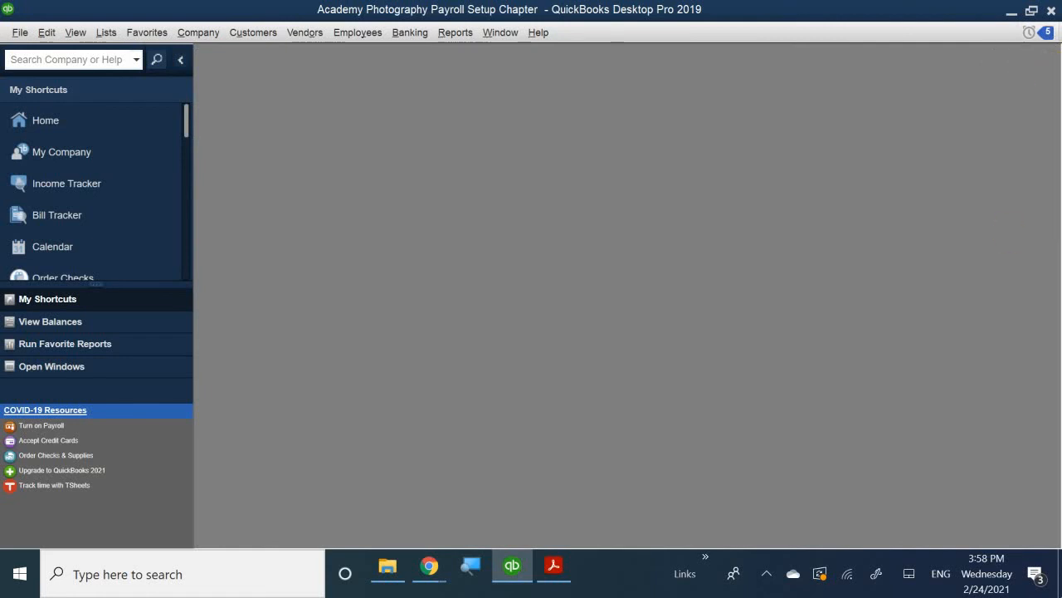
click(71, 133)
click(46, 117)
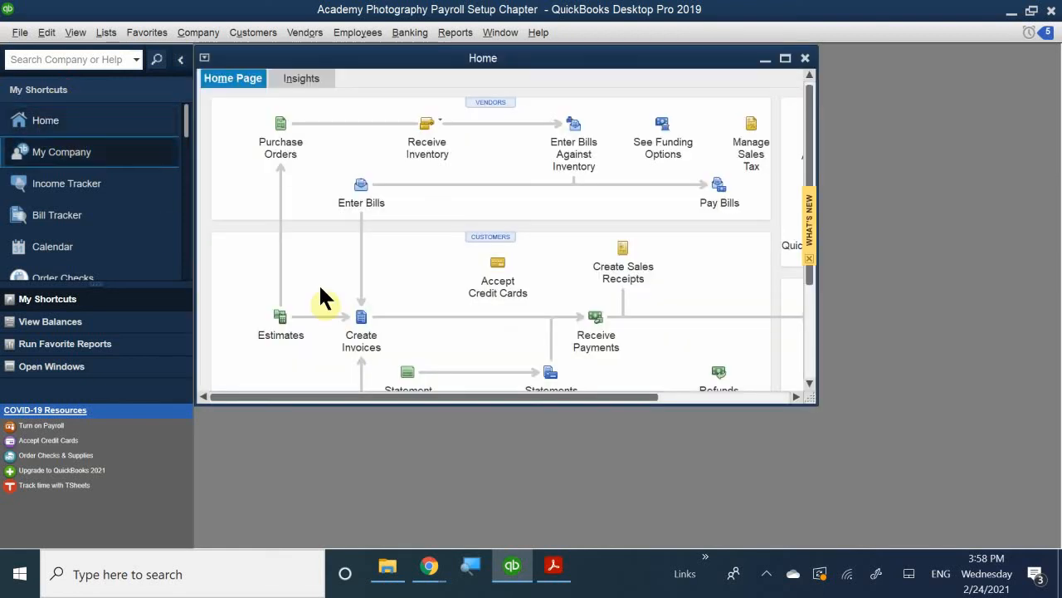
double_click(321, 56)
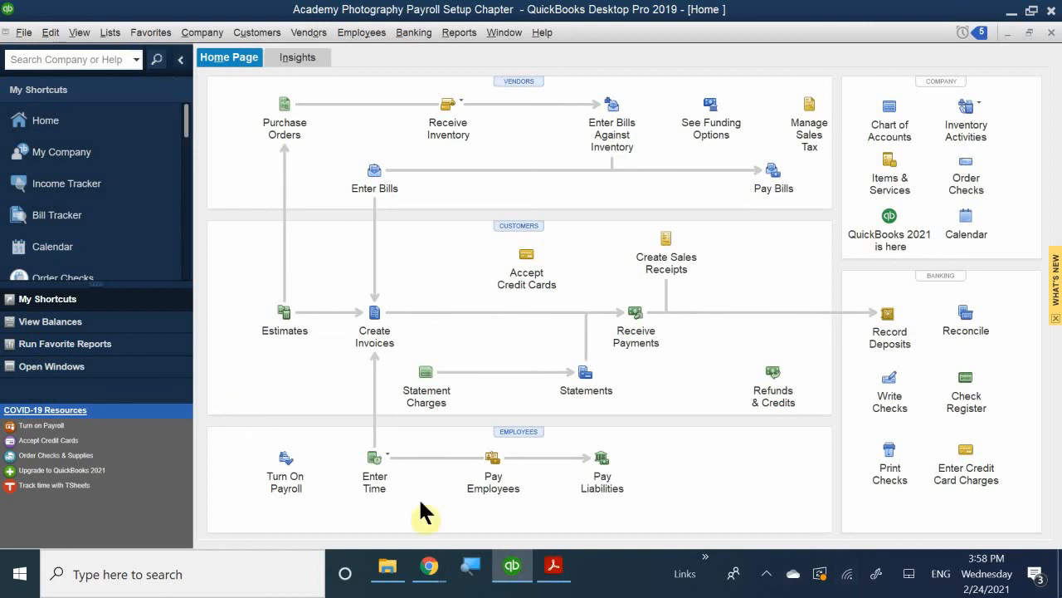
Step: Open the Turn On Payroll offer and compare the prices and features of the Enhanced and Assisted payroll plans
click(285, 470)
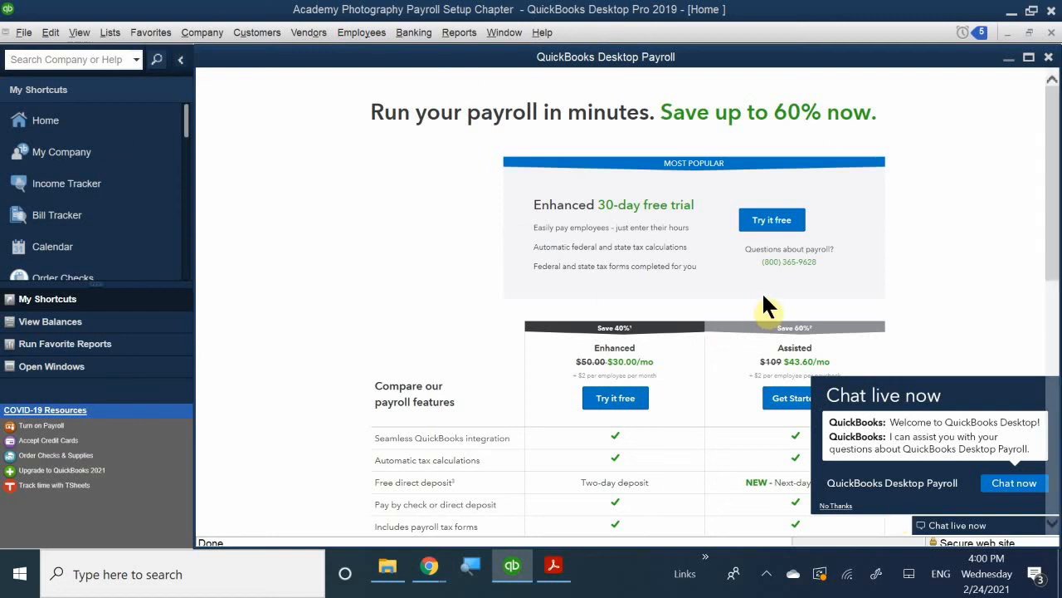
scroll(711, 280, down, 7)
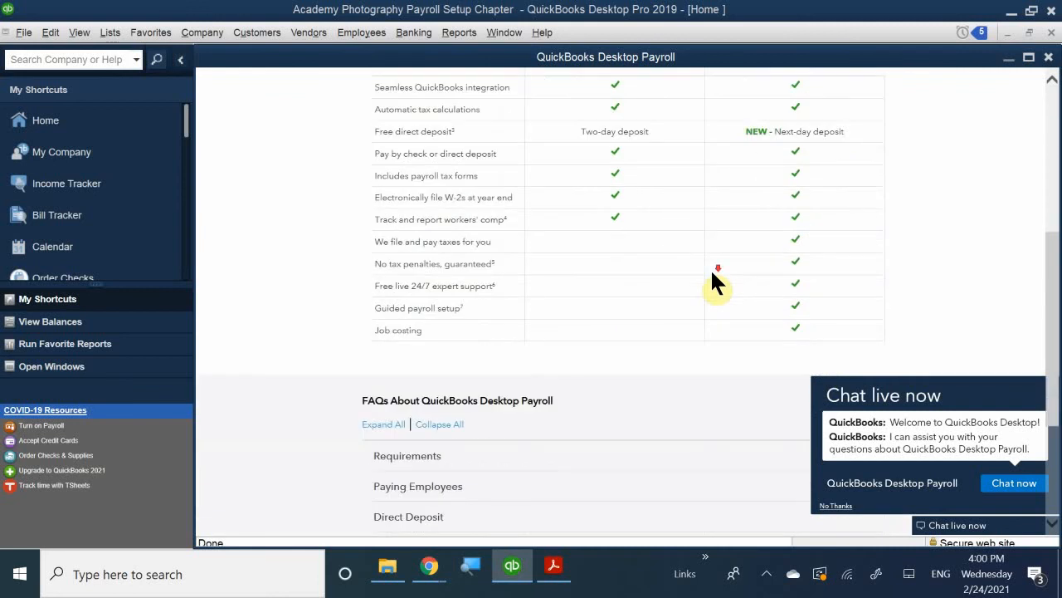
scroll(714, 282, up, 4)
scroll(712, 275, up, 3)
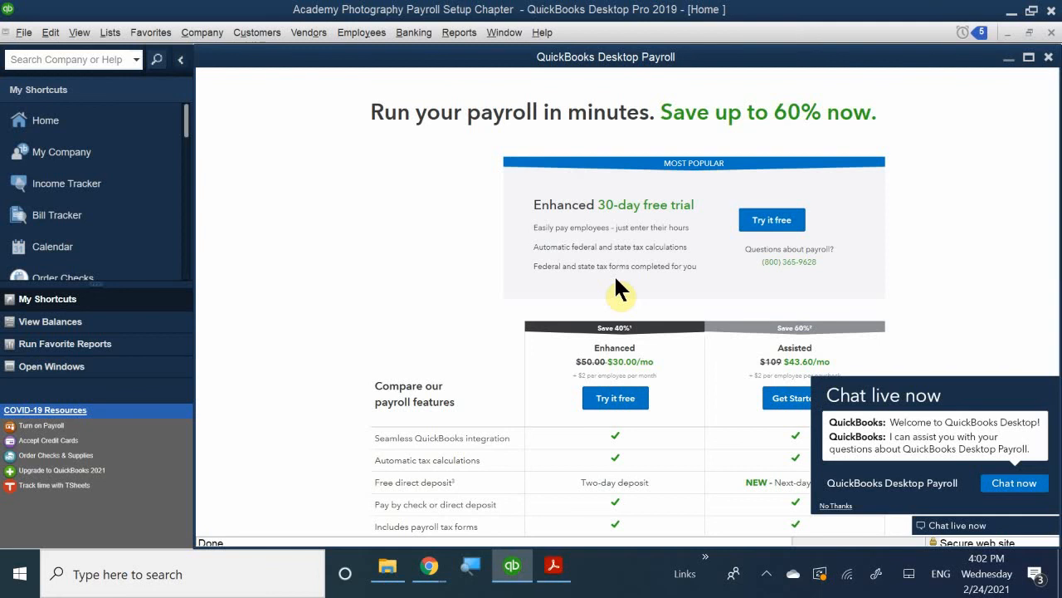
scroll(616, 289, down, 3)
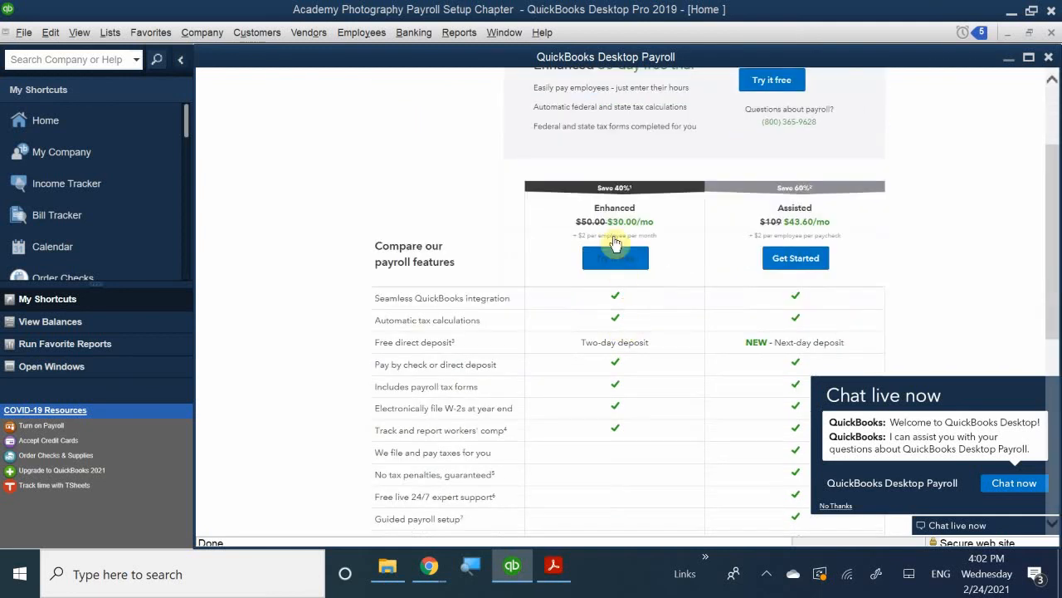
scroll(600, 373, down, 3)
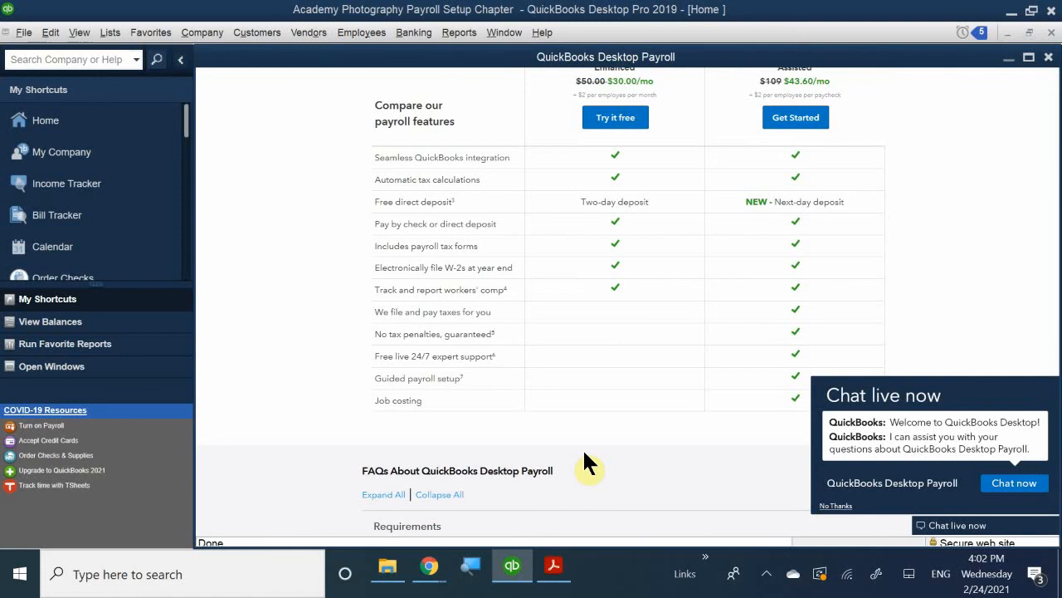
scroll(585, 462, up, 2)
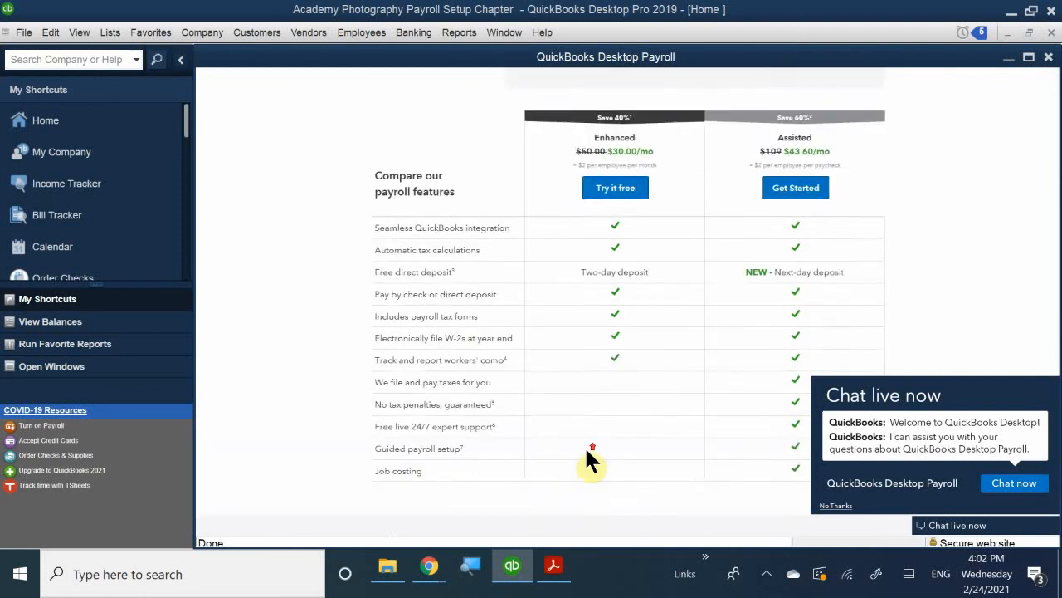
scroll(585, 462, down, 3)
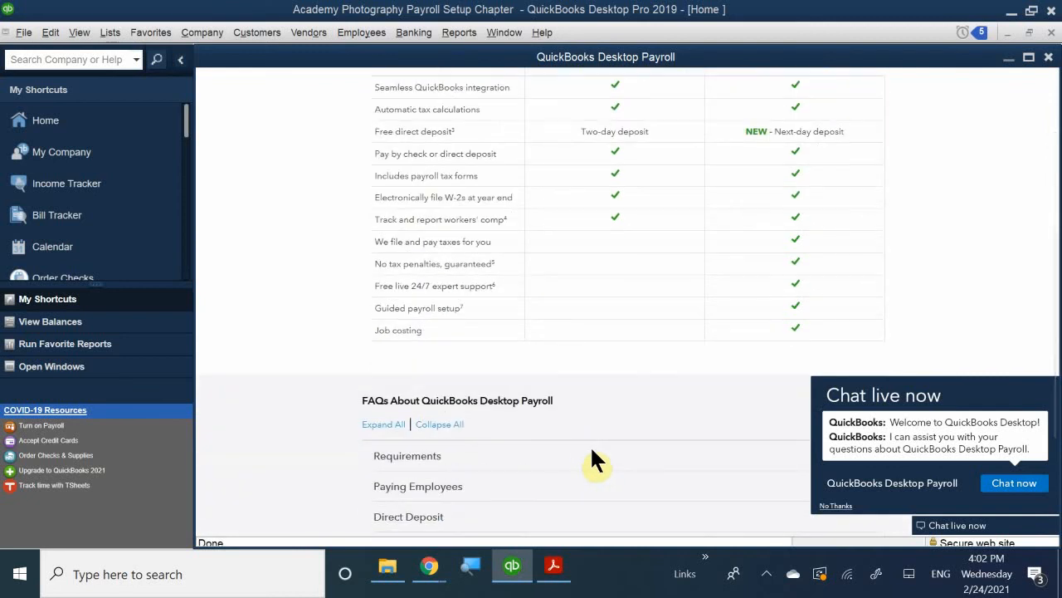
scroll(589, 456, up, 5)
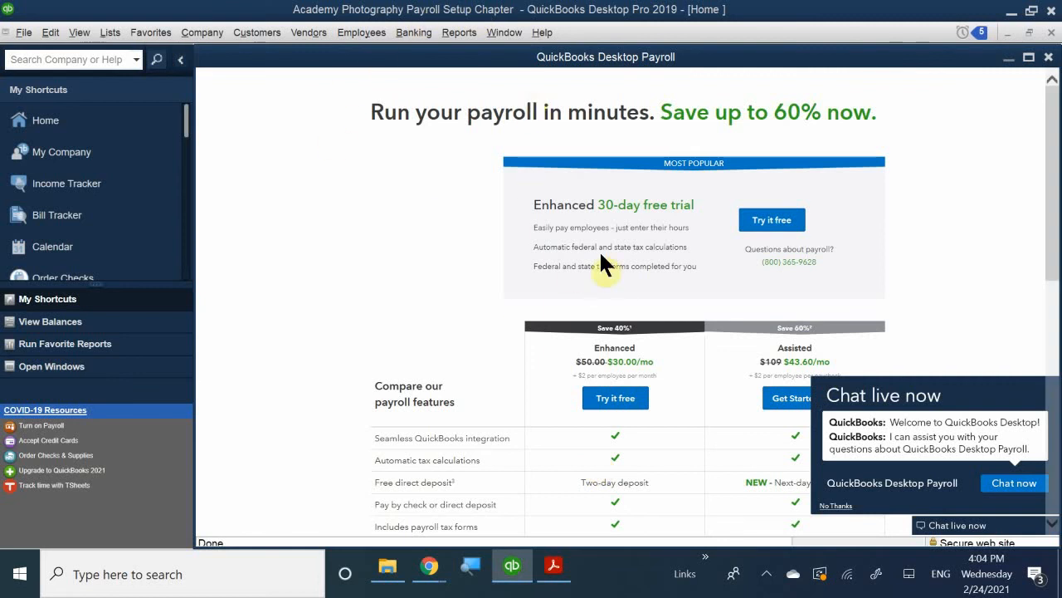
scroll(612, 240, down, 1)
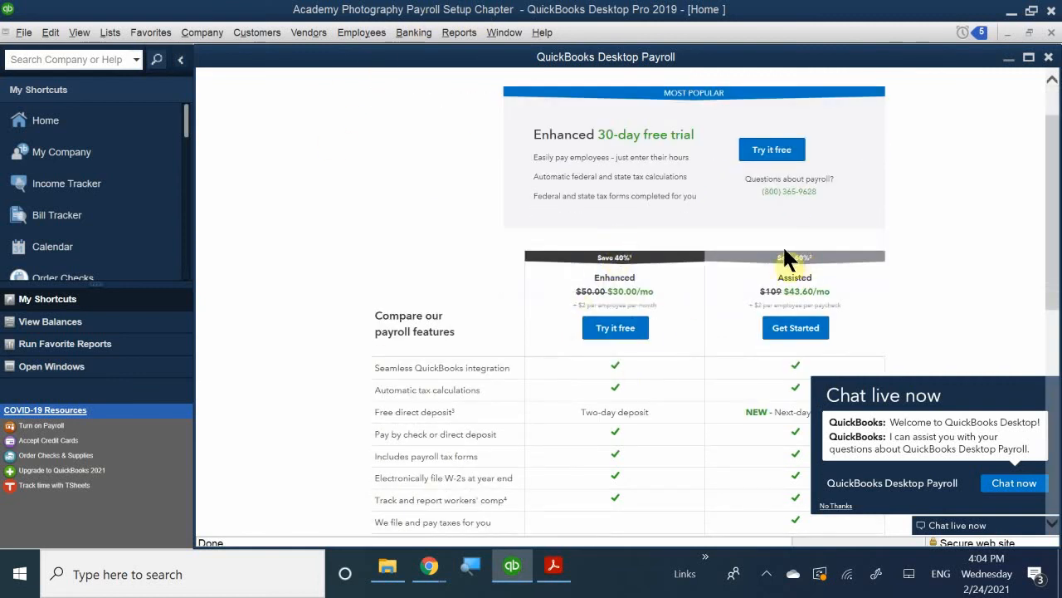
scroll(739, 287, down, 4)
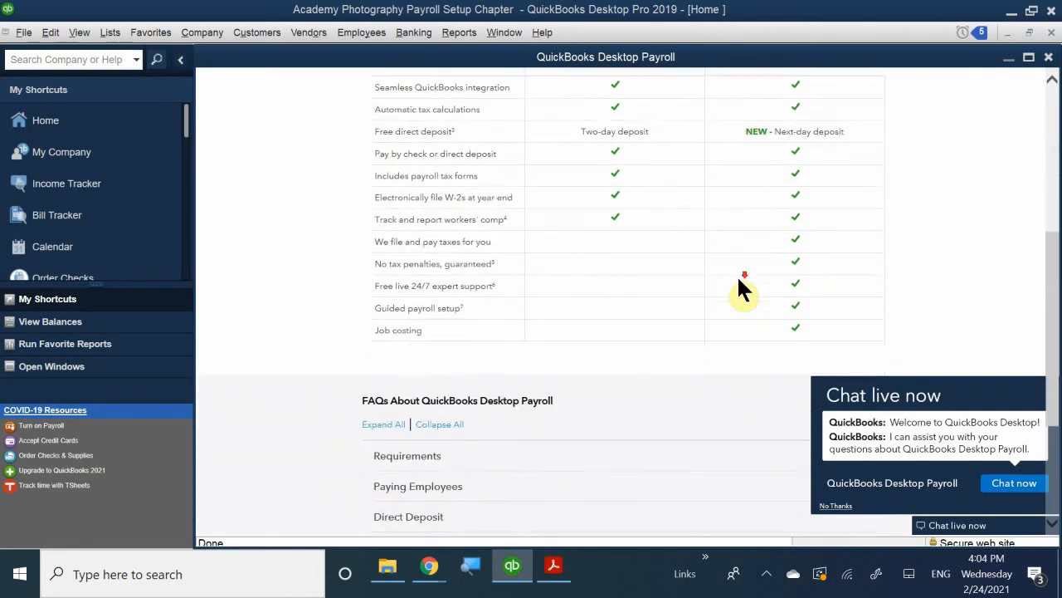
scroll(737, 274, up, 5)
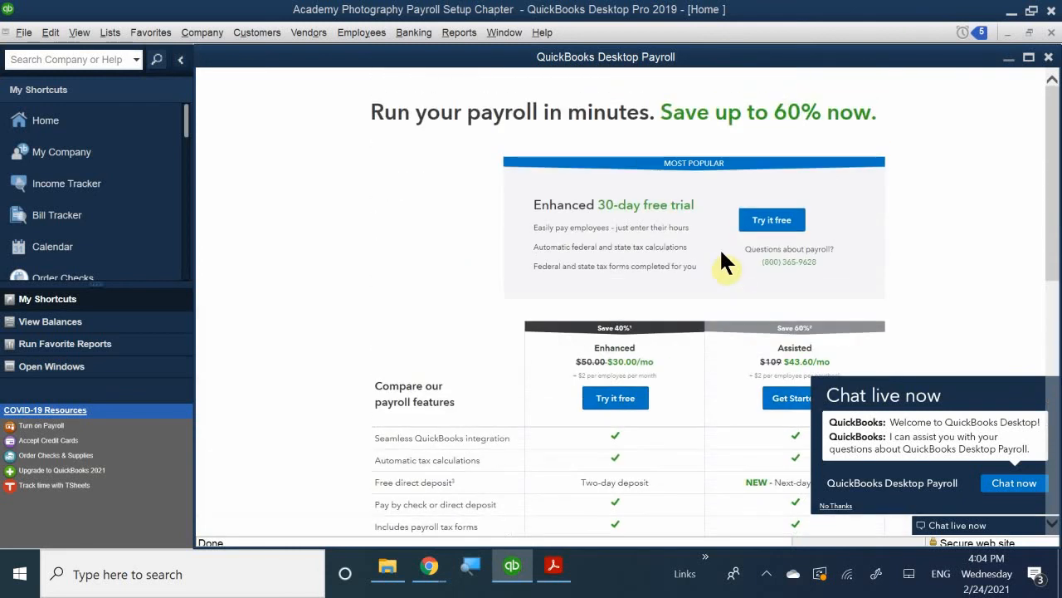
scroll(722, 252, down, 4)
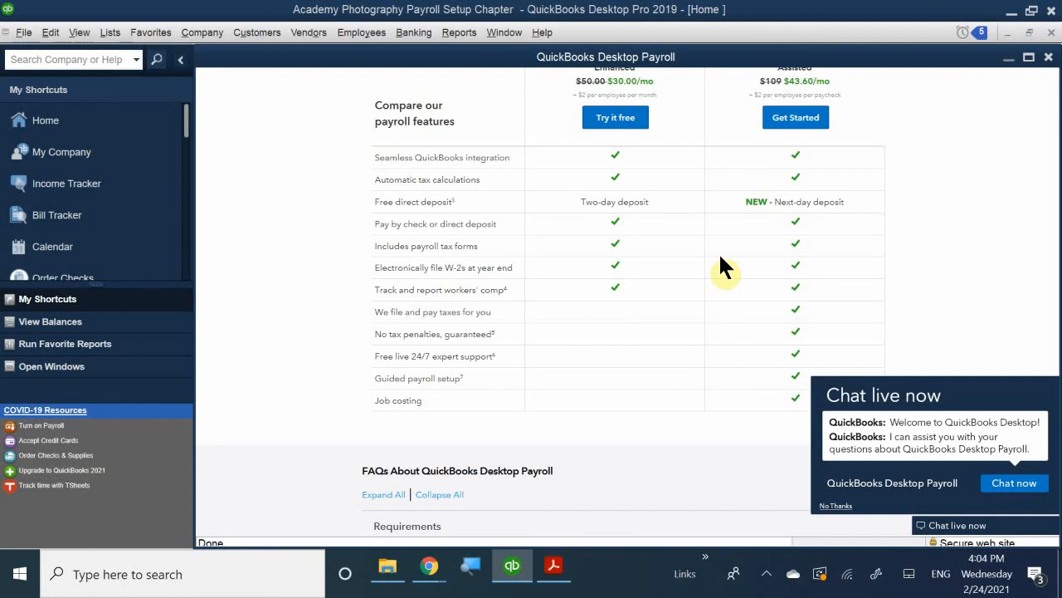
scroll(700, 251, up, 1)
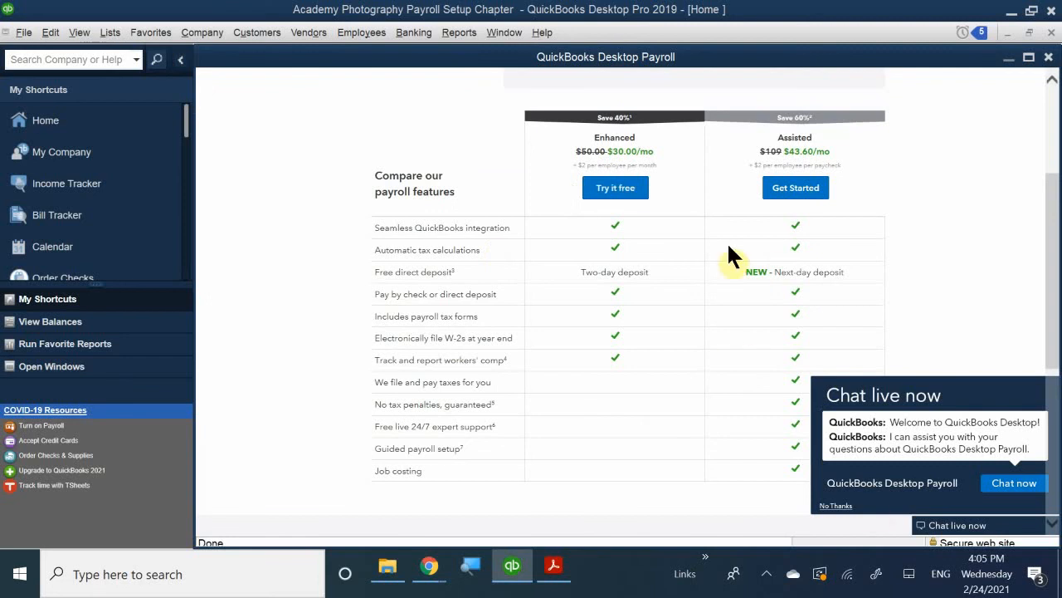
scroll(704, 357, up, 3)
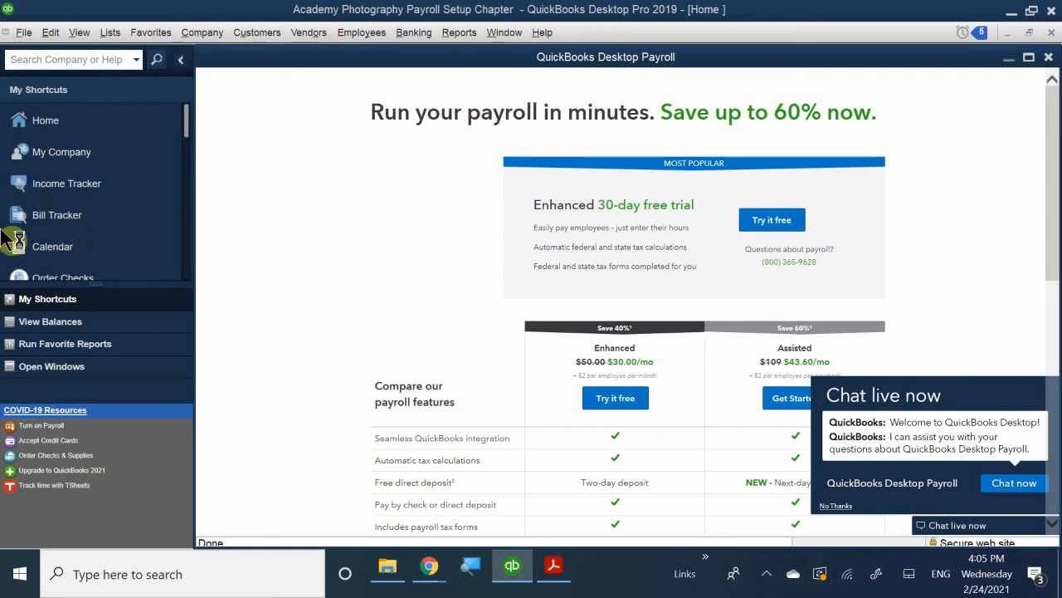
Step: Close the QuickBooks Desktop Payroll offer window to get back to the Home page
click(46, 120)
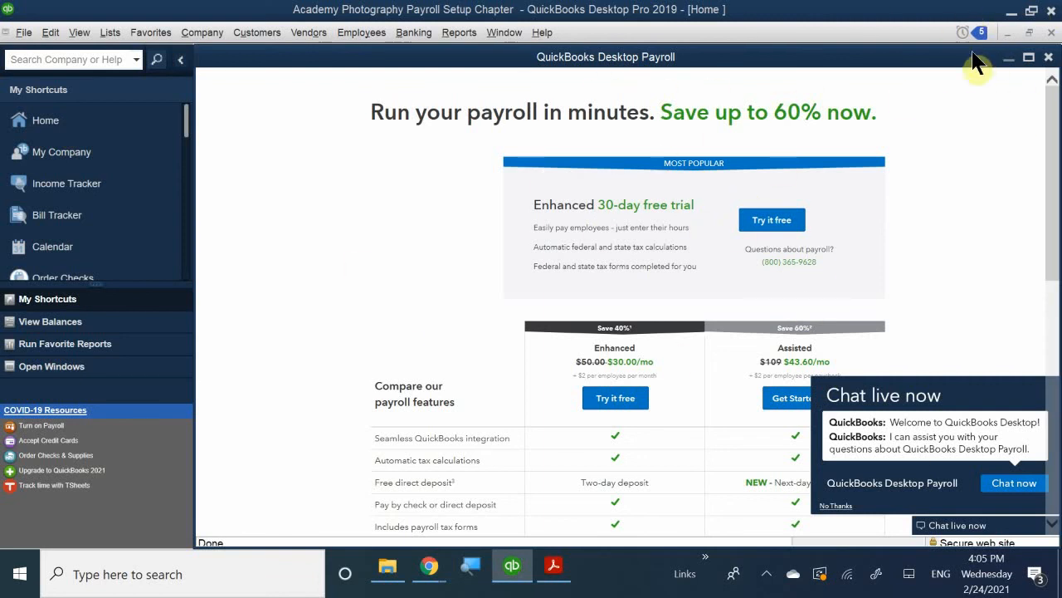
double_click(930, 62)
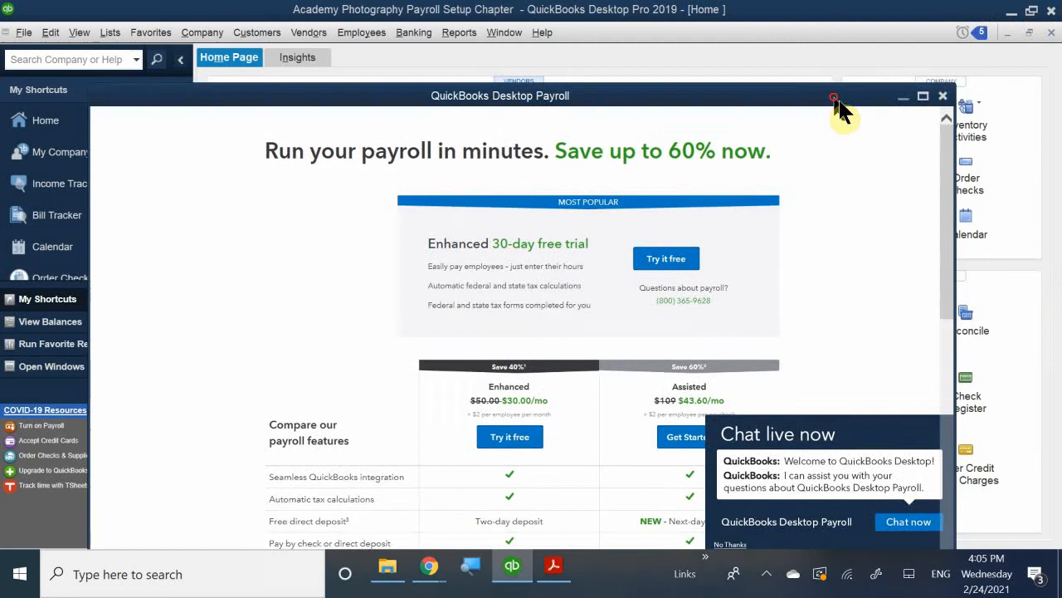
click(942, 97)
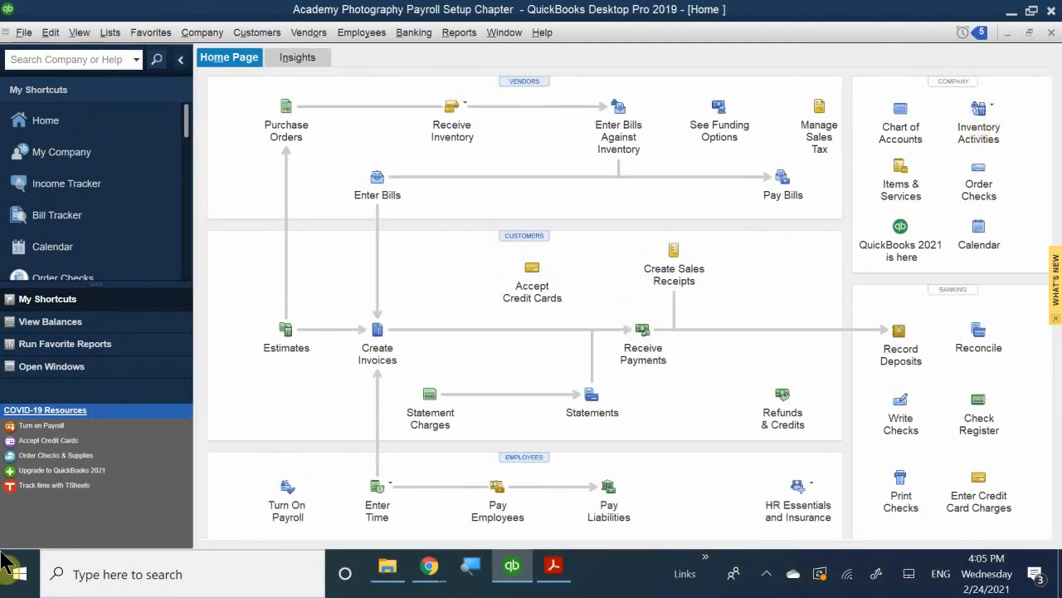
Step: Switch to QB CH 10.pdf in Adobe Acrobat Reader and go past the Employee Contact List section to the Review Questions
click(552, 564)
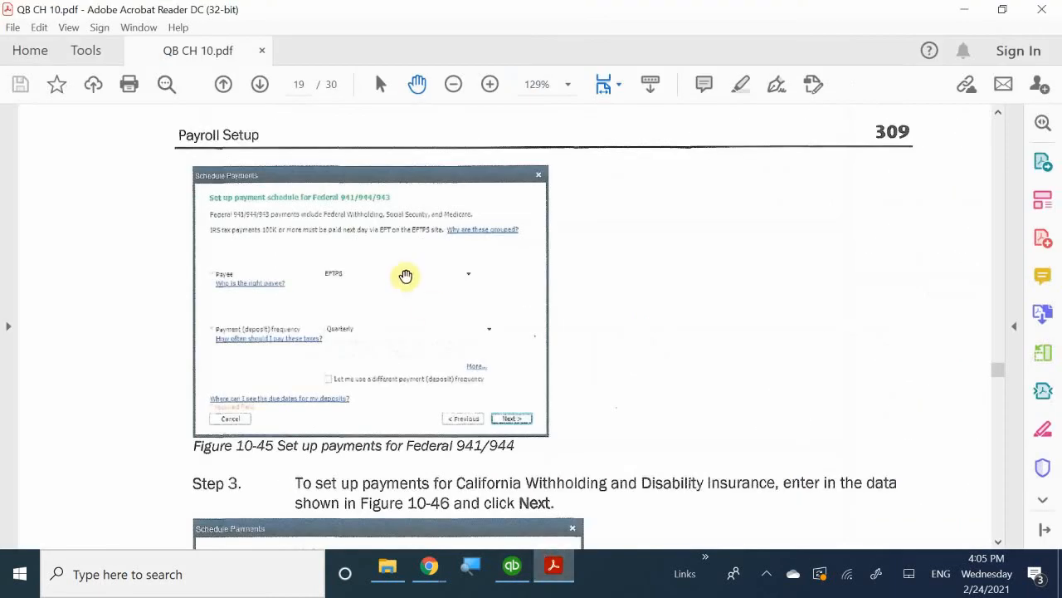
scroll(408, 332, down, 5)
scroll(408, 332, down, 15)
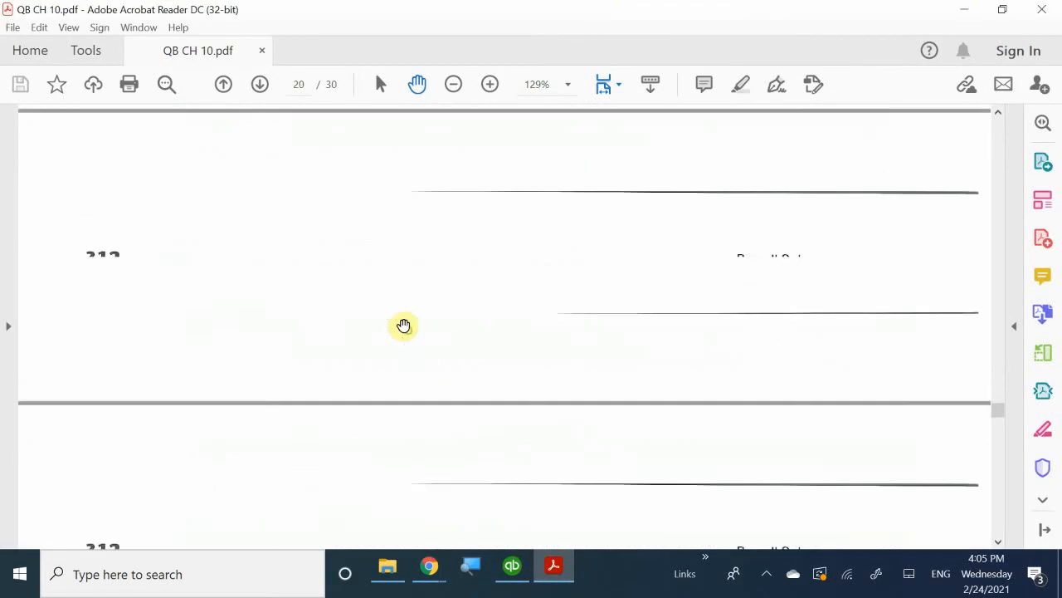
scroll(392, 322, down, 15)
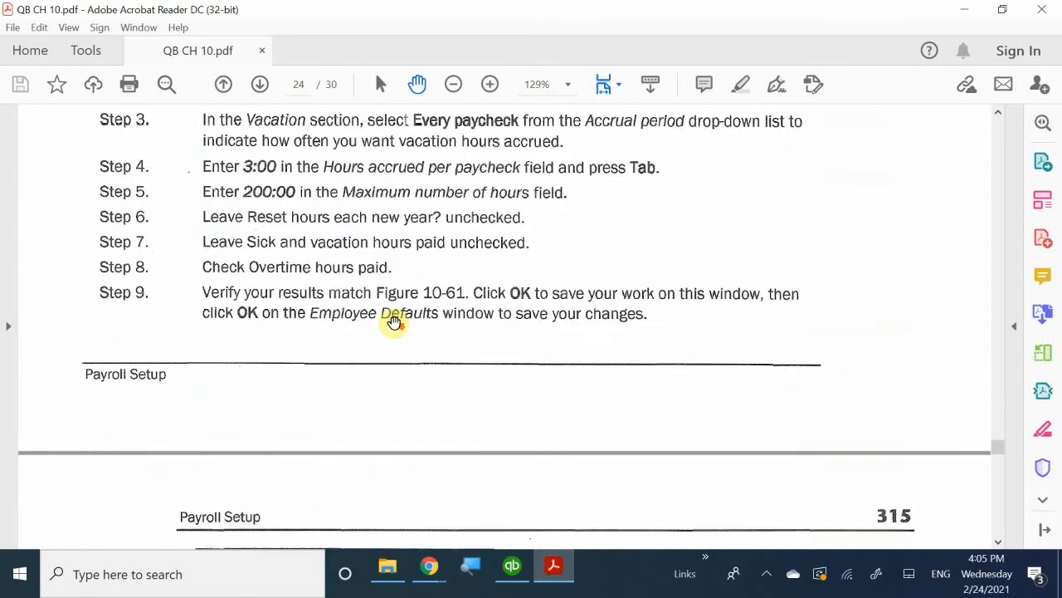
scroll(394, 322, down, 10)
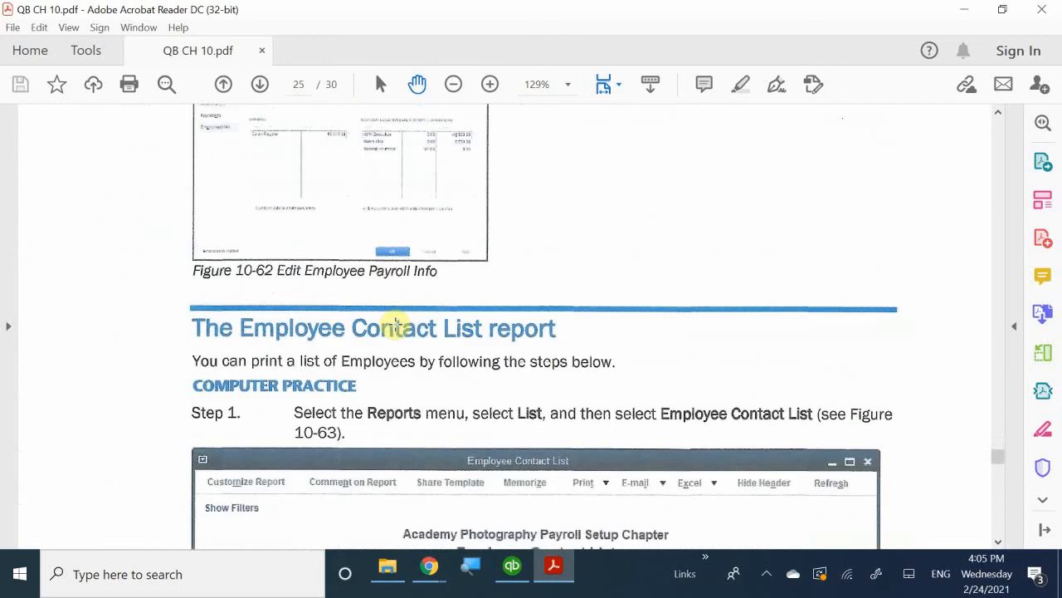
scroll(397, 324, down, 1)
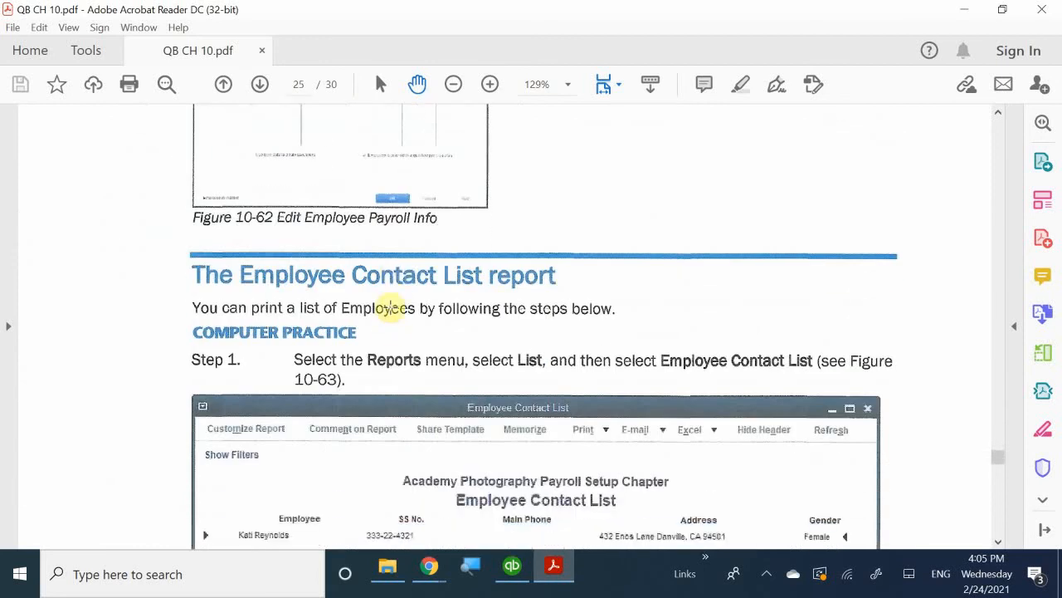
scroll(387, 315, down, 10)
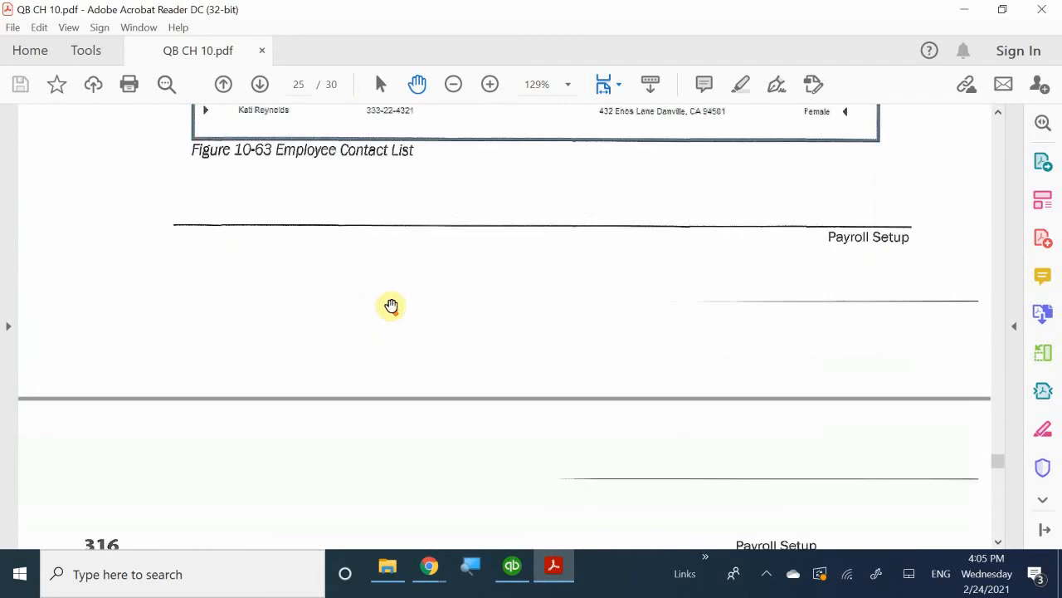
scroll(398, 307, down, 4)
scroll(404, 304, down, 1)
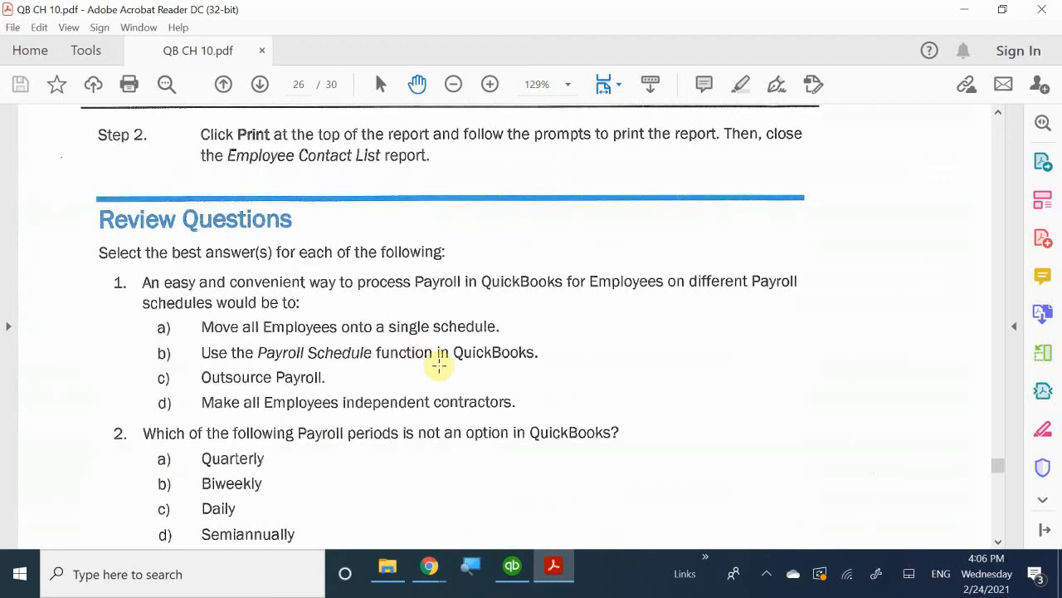
Step: Read through the first three payroll review questions and their answer options
scroll(259, 306, up, 3)
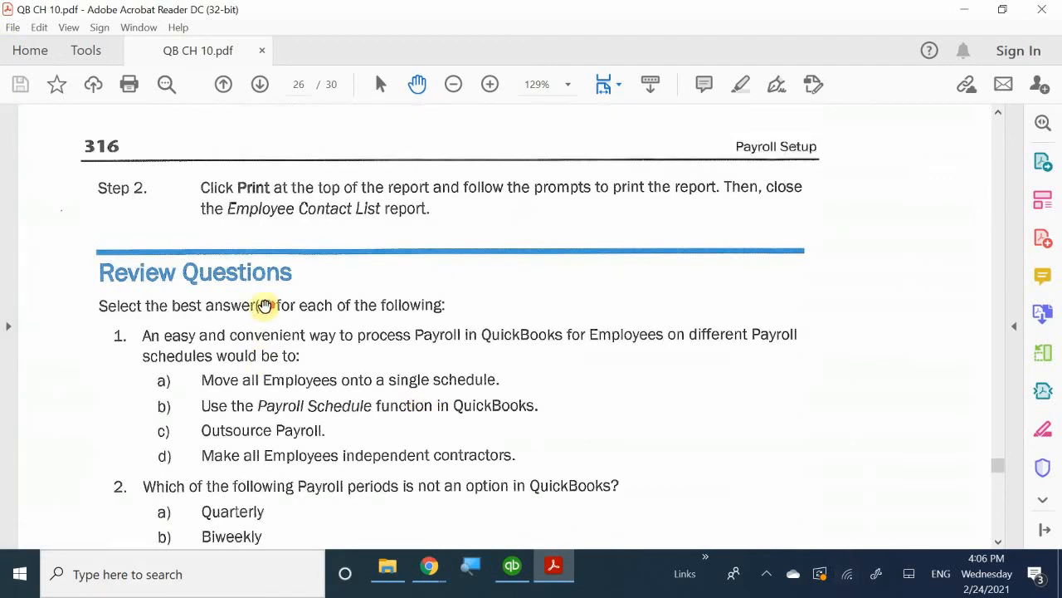
scroll(306, 315, down, 2)
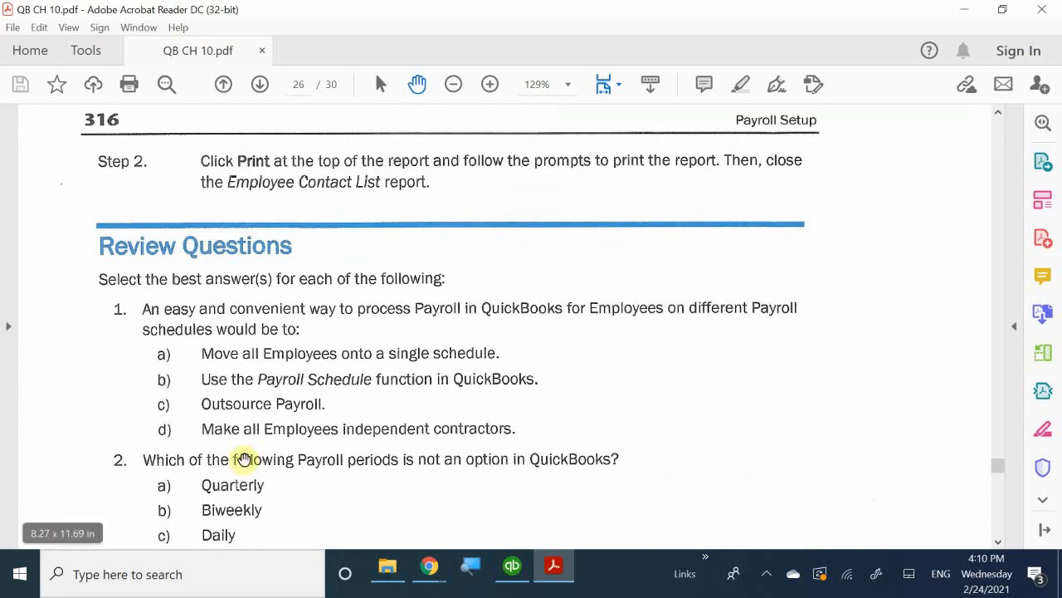
scroll(290, 379, down, 3)
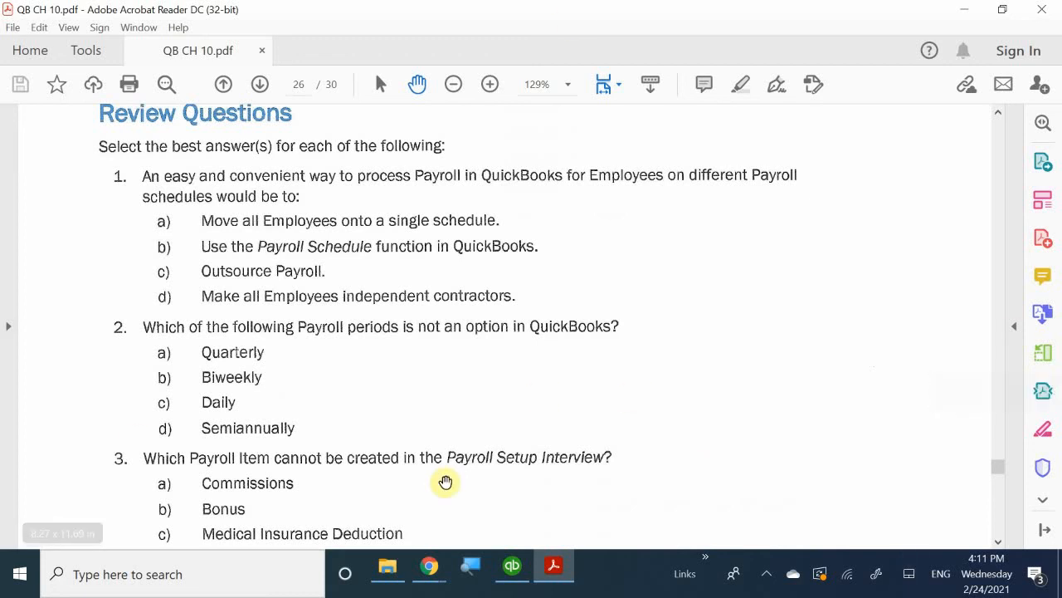
Step: Read review questions 3 to 5 on Payroll Items, the sick and vacation accrual period, and what the Payroll Setup Interview does not allow
scroll(282, 458, down, 2)
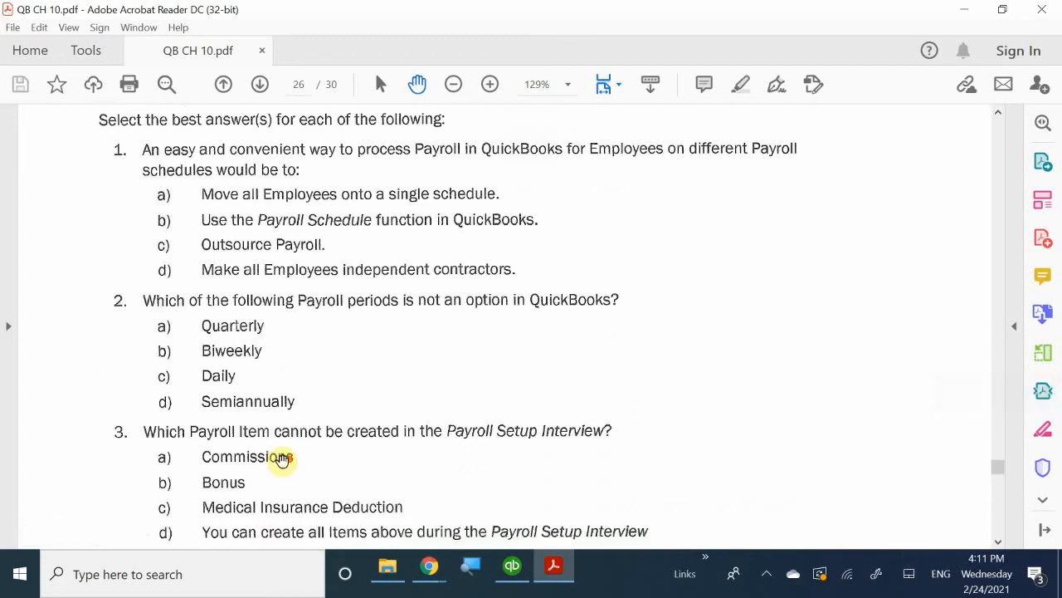
scroll(282, 460, down, 2)
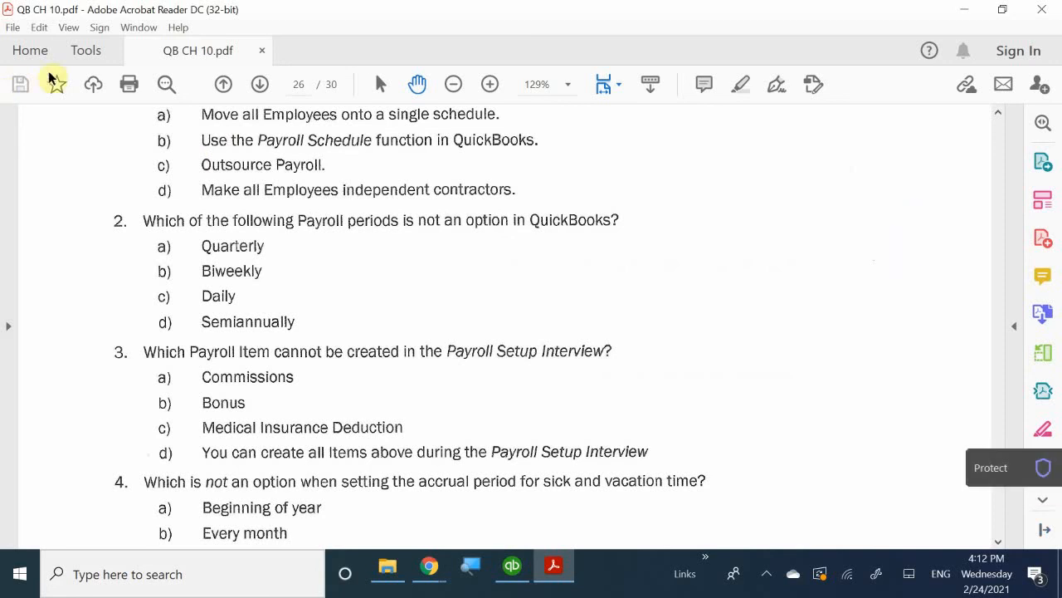
scroll(152, 398, down, 3)
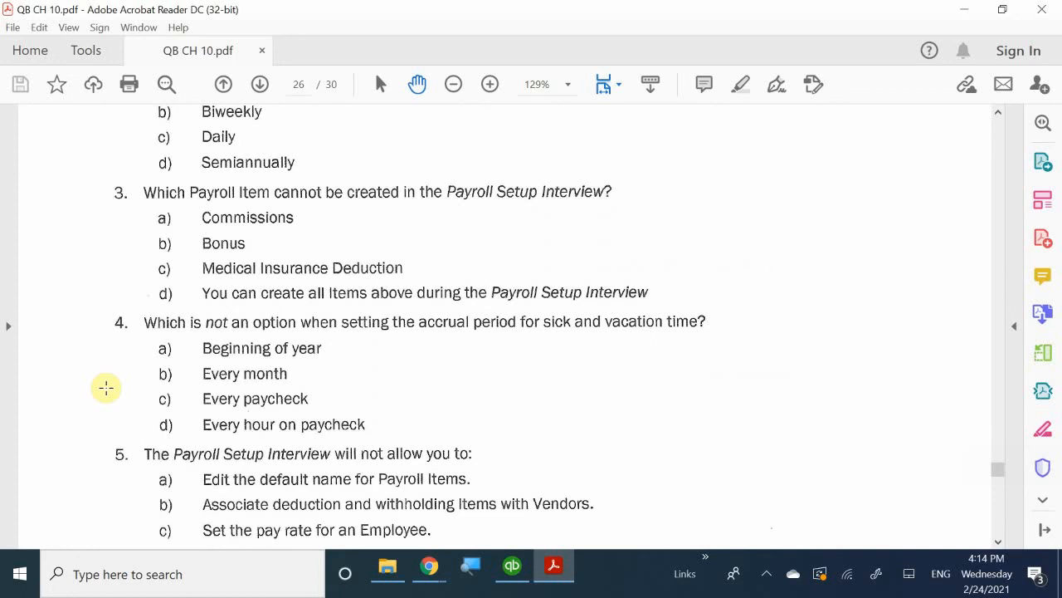
scroll(117, 392, down, 3)
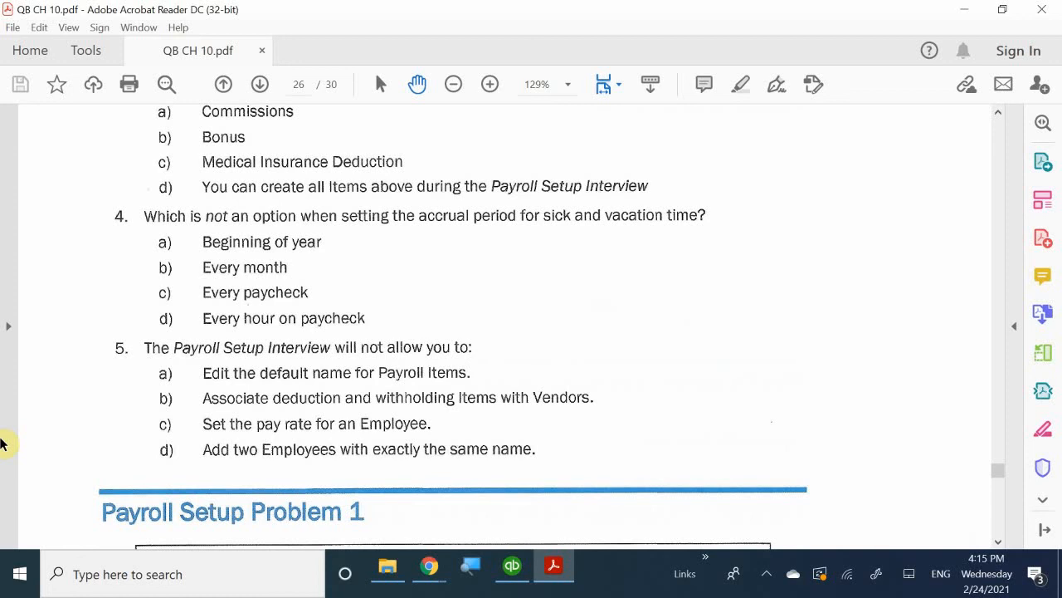
Step: Look over Payroll Setup Problem 1, including its payroll item tables, new employee information and other payroll setup data, and return to its first task
scroll(180, 417, down, 10)
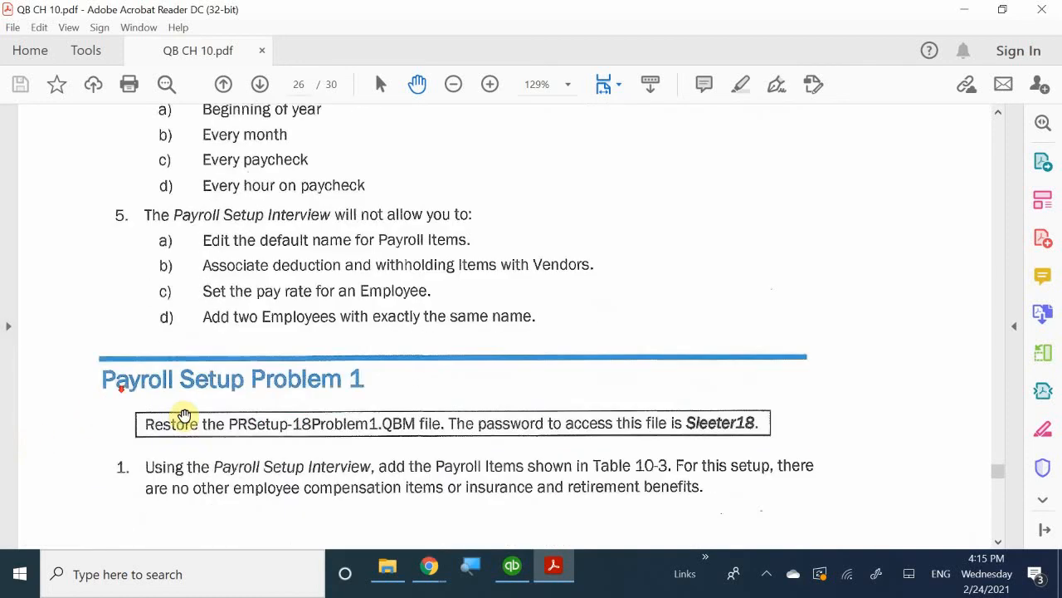
scroll(259, 452, down, 8)
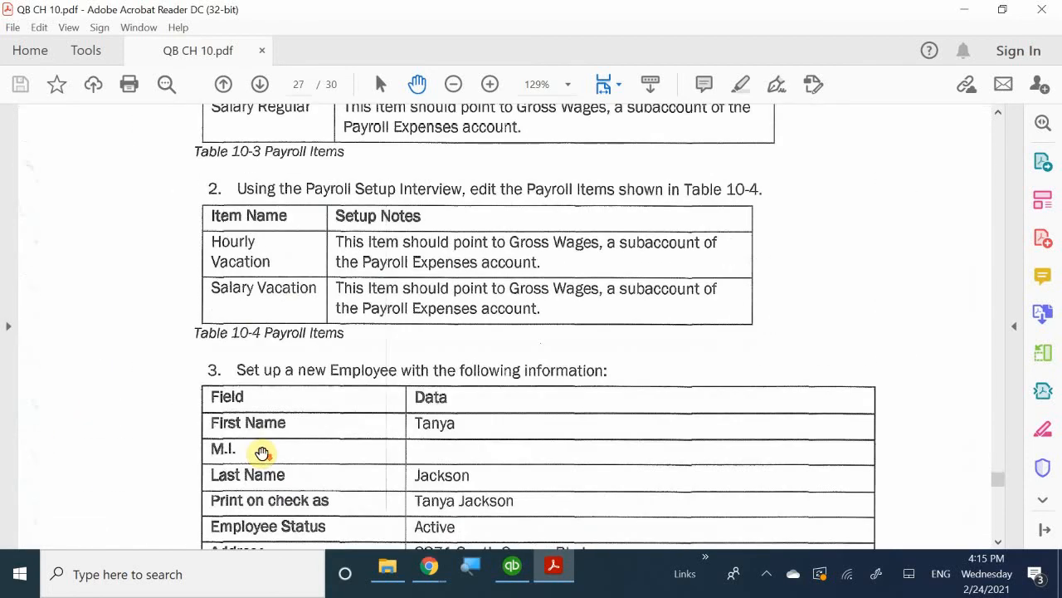
scroll(315, 474, down, 15)
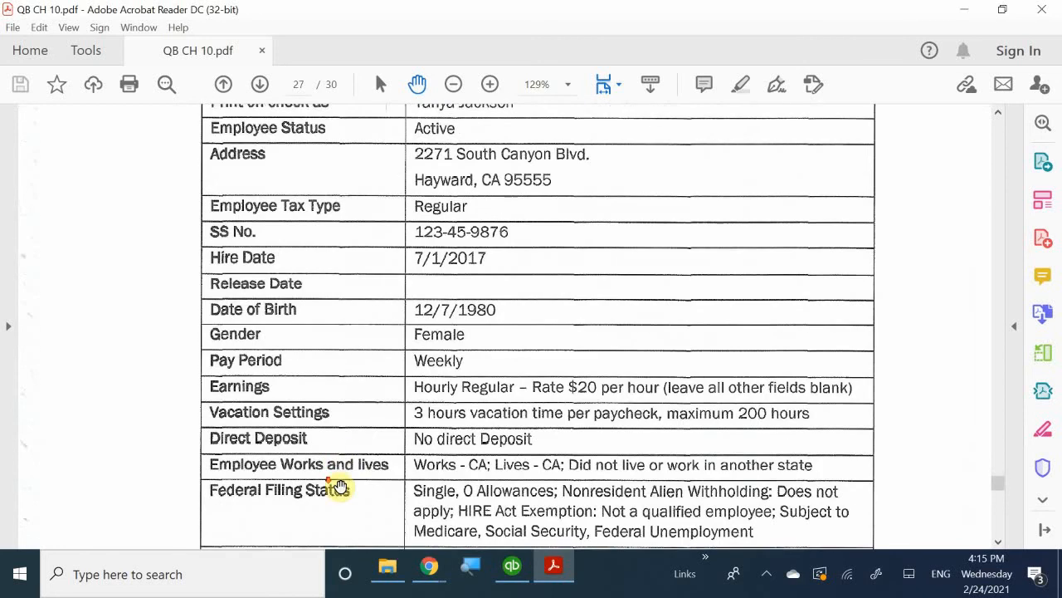
scroll(341, 485, down, 14)
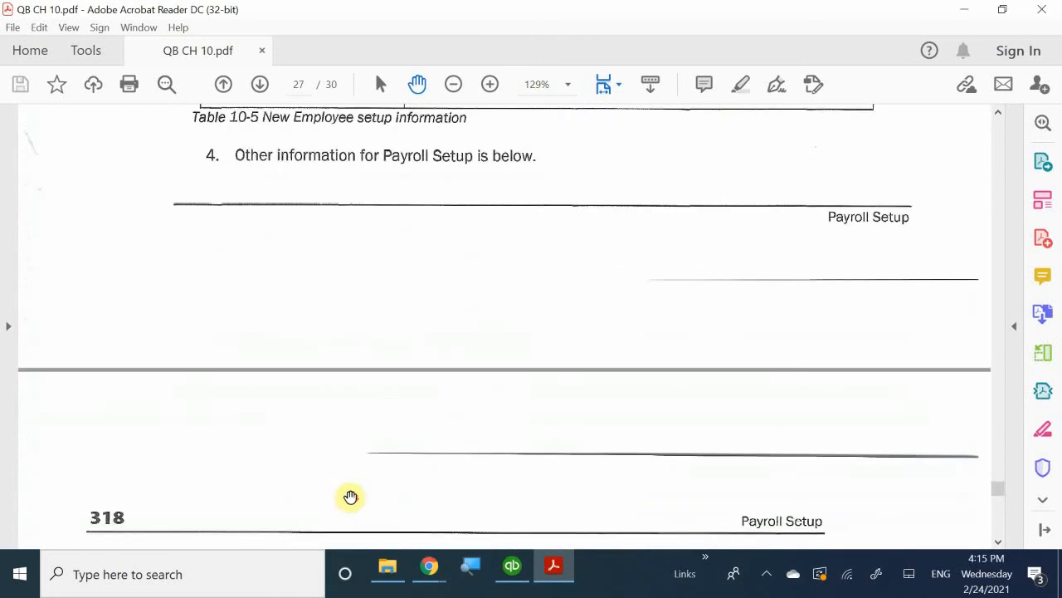
scroll(350, 495, down, 2)
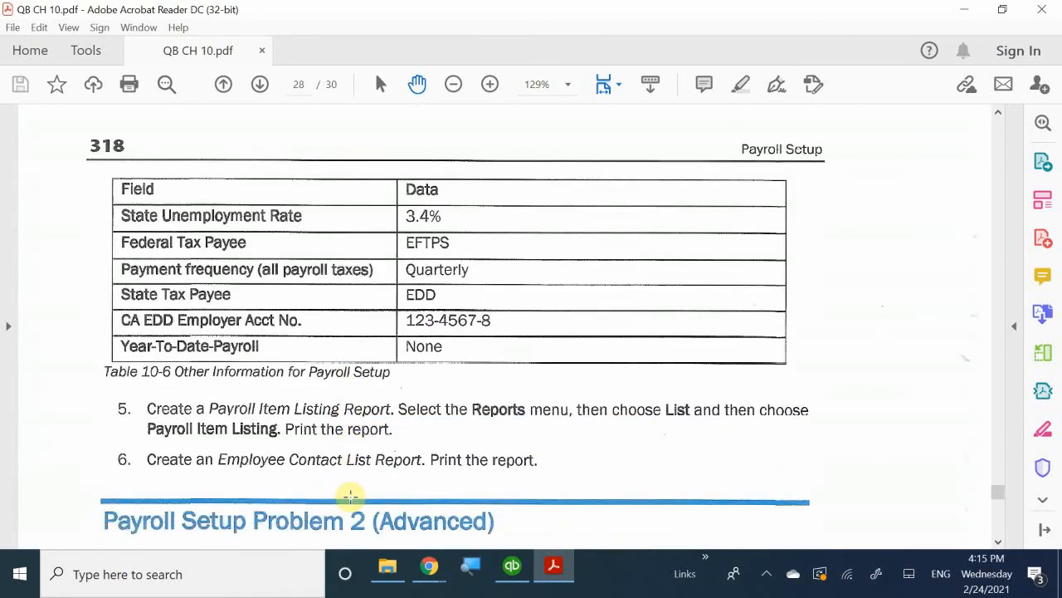
scroll(350, 495, up, 3)
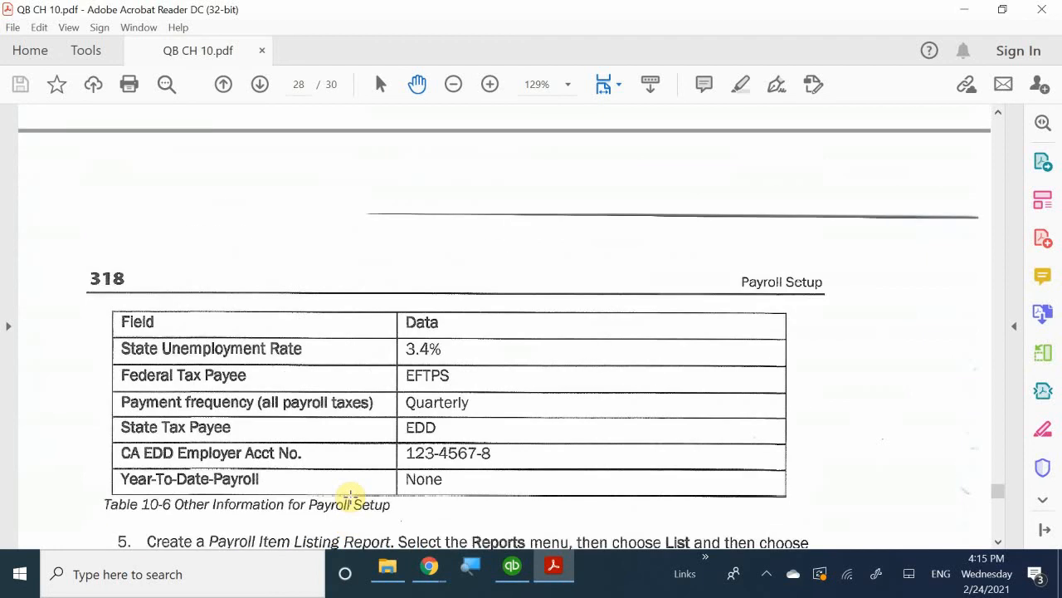
scroll(350, 495, up, 20)
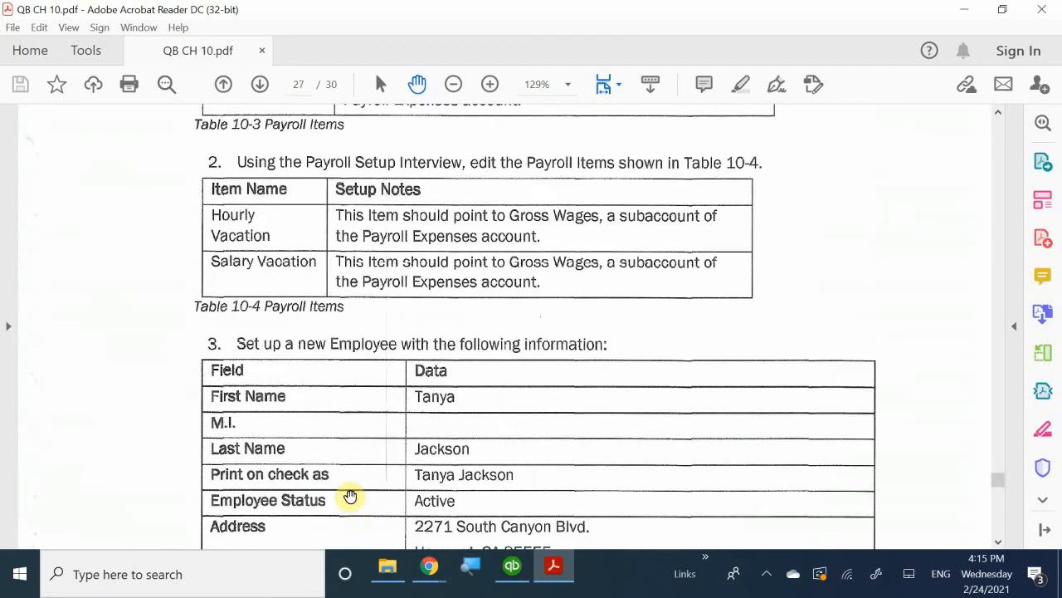
scroll(350, 495, up, 10)
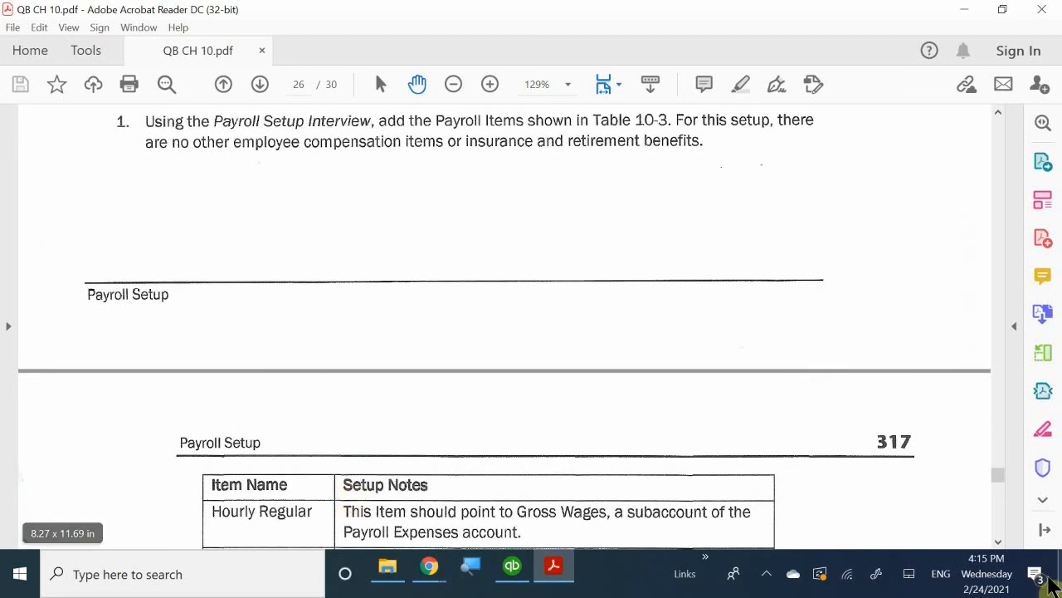
click(767, 574)
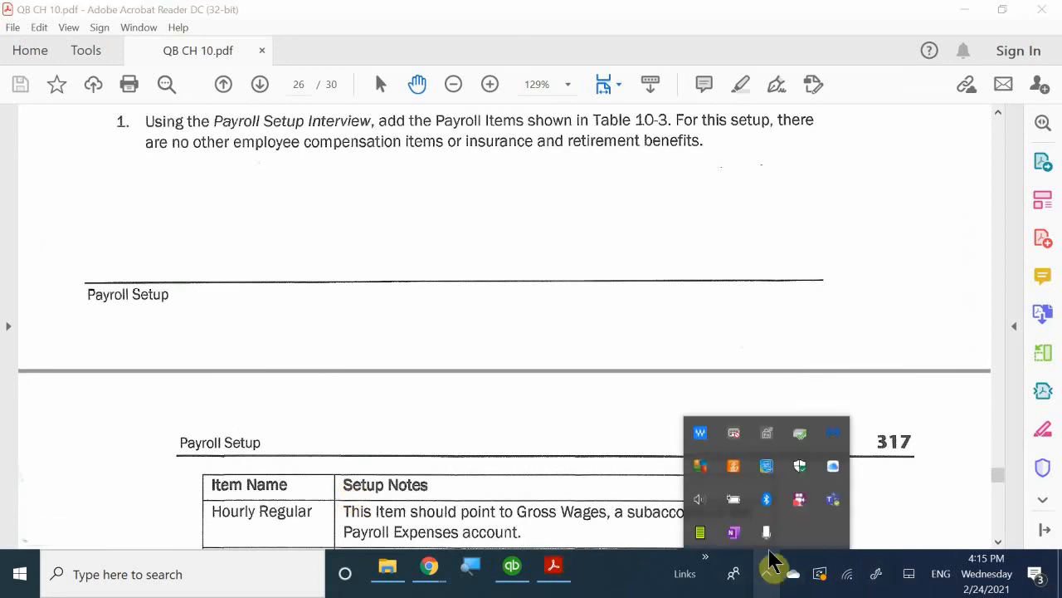
right_click(796, 498)
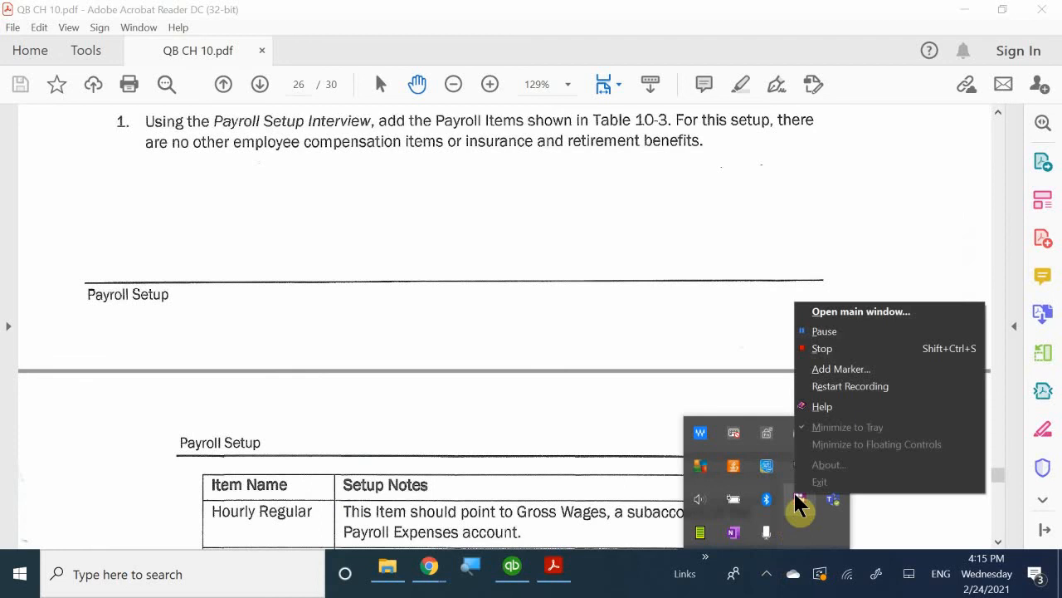